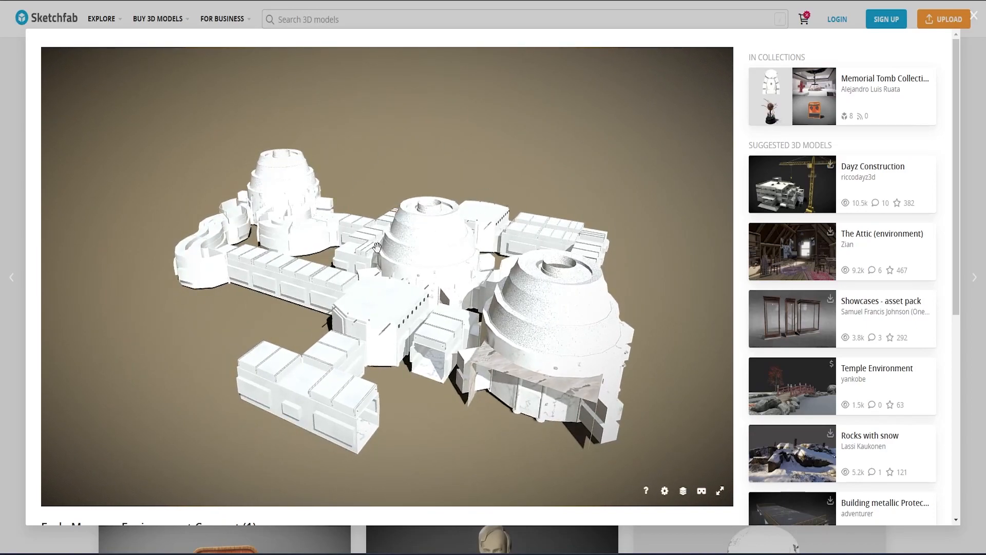
# Step: Examine the exterior layout of the domed building complex from an angle and from directly above
pyautogui.moveTo(395, 249); pyautogui.dragTo(394, 240)
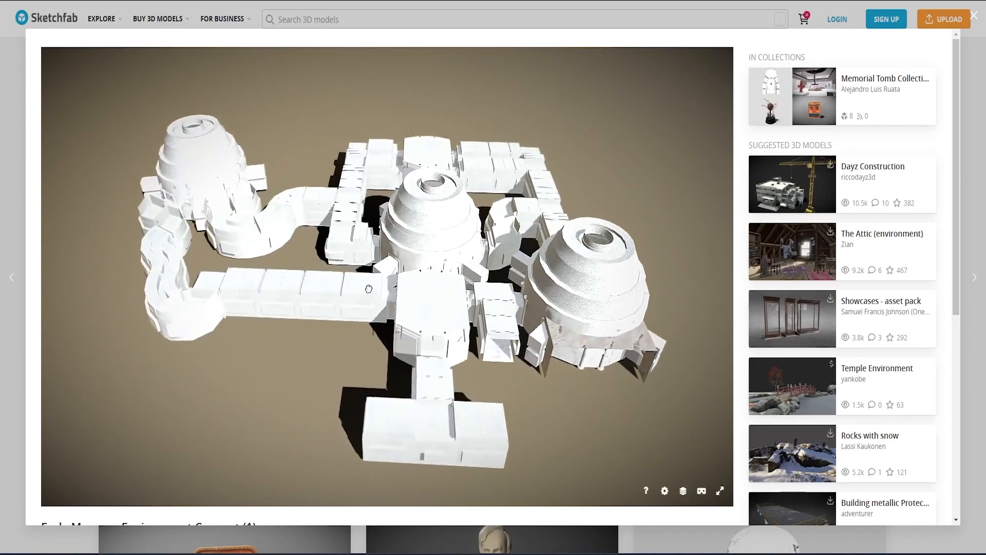
pyautogui.moveTo(368, 287); pyautogui.dragTo(377, 291)
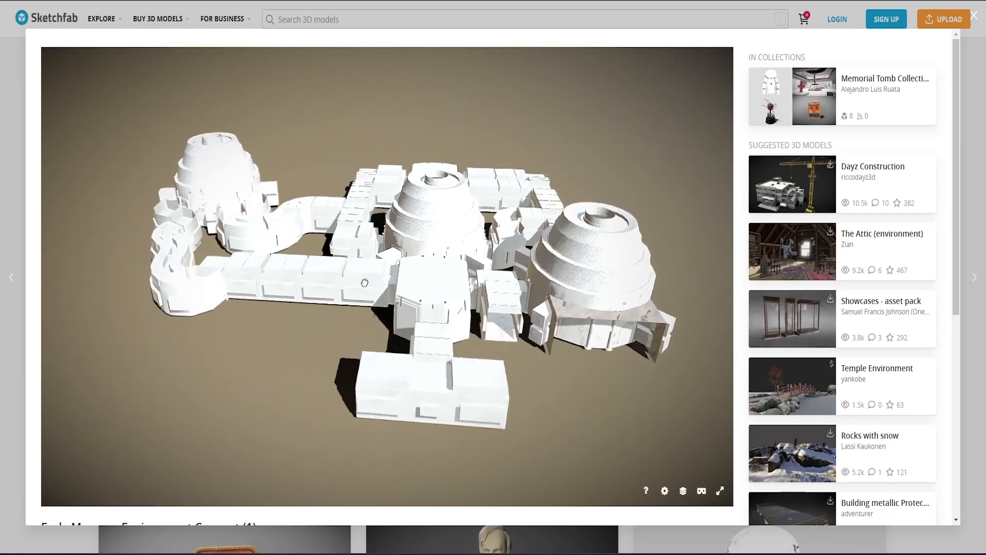
pyautogui.moveTo(370, 289)
pyautogui.mouseDown()
pyautogui.moveTo(460, 311)
pyautogui.moveTo(358, 323)
pyautogui.moveTo(372, 414)
pyautogui.moveTo(337, 380)
pyautogui.moveTo(370, 431)
pyautogui.moveTo(367, 402)
pyautogui.moveTo(398, 355)
pyautogui.mouseUp()
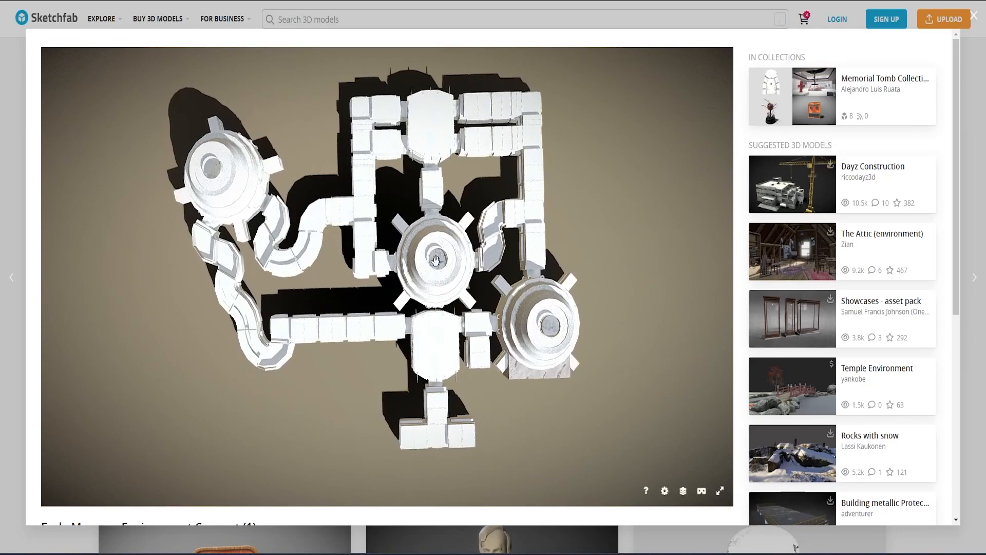
pyautogui.moveTo(438, 265); pyautogui.dragTo(428, 274)
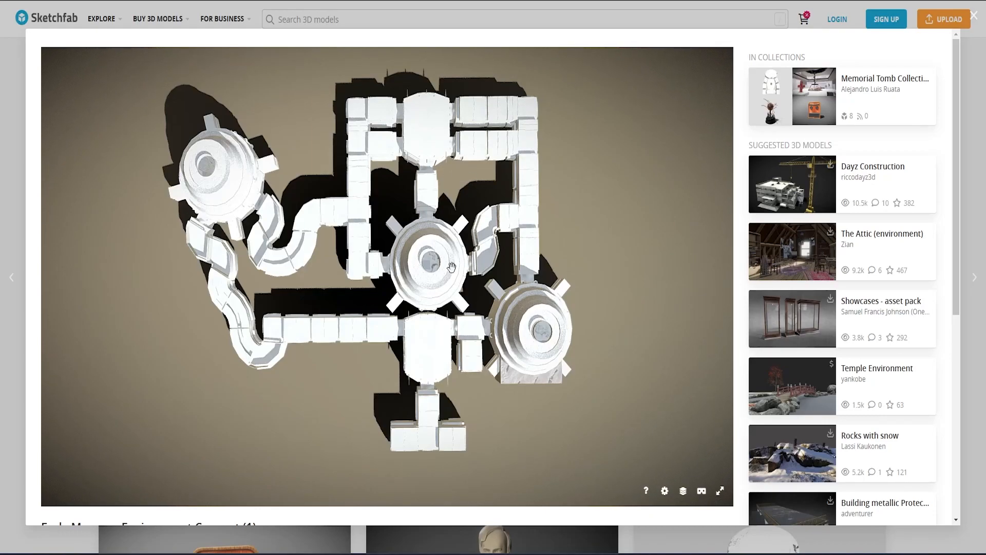
pyautogui.scroll(5, 452, 267)
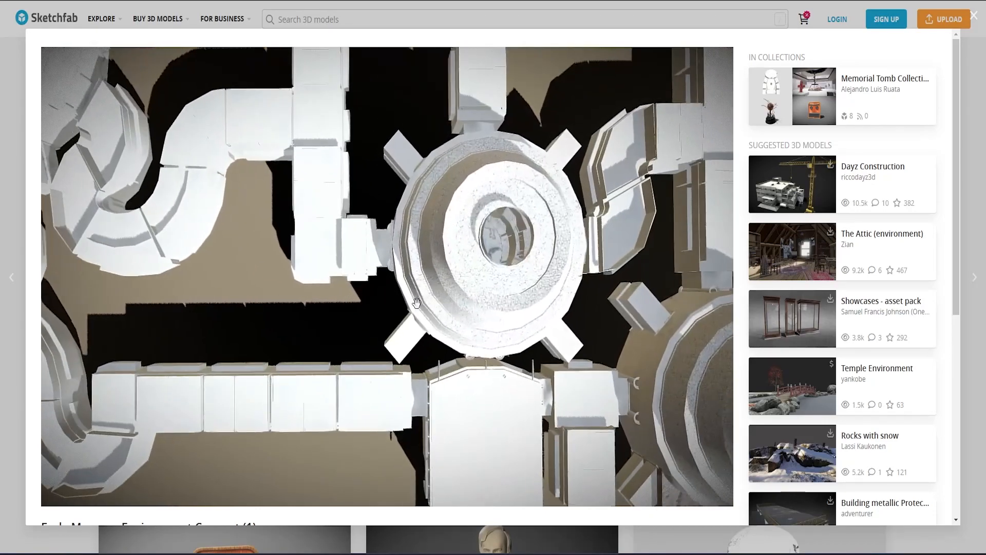
# Step: Inspect the interior from the central dome room through the arched doorway and along the straight windowed corridor
pyautogui.moveTo(425, 302); pyautogui.dragTo(479, 325, button='right')
pyautogui.moveTo(479, 326); pyautogui.dragTo(343, 193)
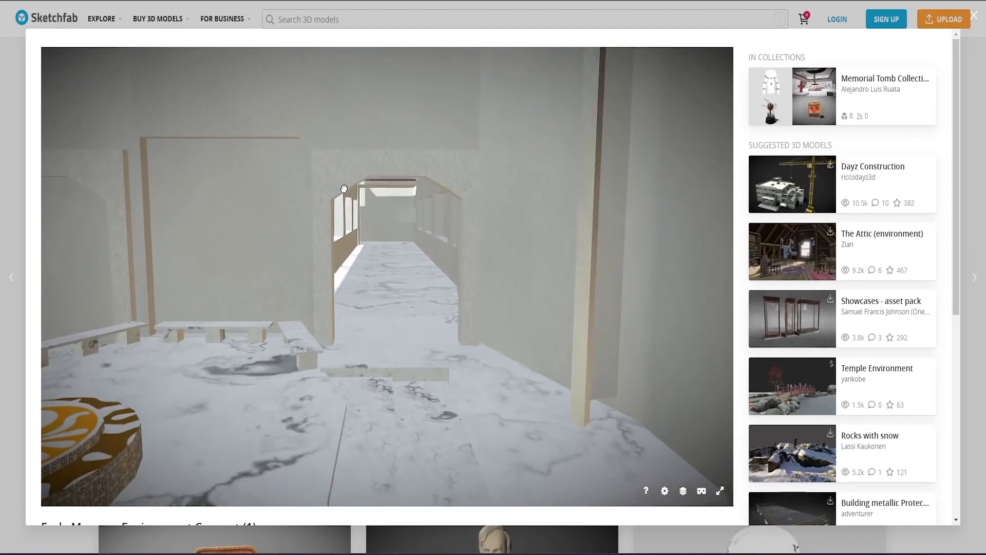
pyautogui.moveTo(354, 249)
pyautogui.mouseDown(button='right')
pyautogui.moveTo(347, 228)
pyautogui.moveTo(369, 261)
pyautogui.mouseUp(button='right')
pyautogui.moveTo(379, 267); pyautogui.dragTo(371, 163, button='middle')
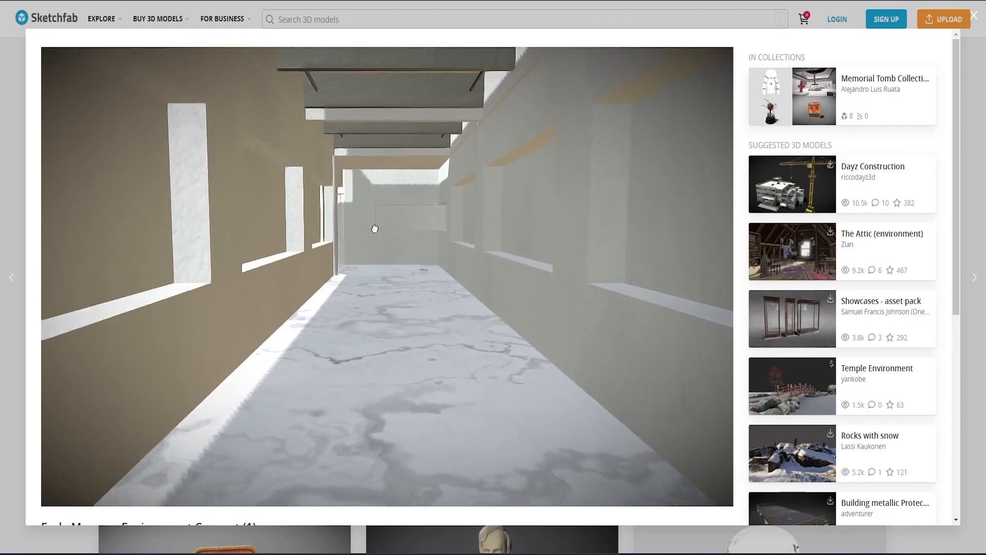
pyautogui.moveTo(375, 310); pyautogui.dragTo(402, 358, button='right')
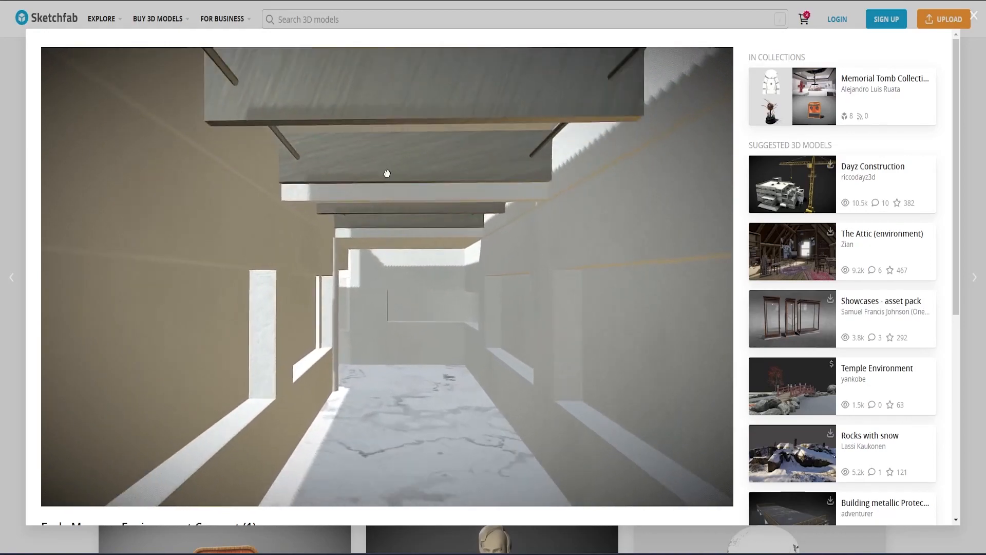
pyautogui.moveTo(405, 386); pyautogui.dragTo(381, 226, button='middle')
pyautogui.moveTo(396, 377); pyautogui.dragTo(378, 226, button='middle')
pyautogui.moveTo(371, 389); pyautogui.dragTo(437, 165)
# Step: Inspect the curved corridor section and follow it around to the arched doorway of the next room
pyautogui.moveTo(429, 330)
pyautogui.mouseDown()
pyautogui.moveTo(447, 337)
pyautogui.moveTo(440, 364)
pyautogui.moveTo(418, 223)
pyautogui.moveTo(387, 281)
pyautogui.moveTo(380, 277)
pyautogui.moveTo(430, 359)
pyautogui.moveTo(425, 286)
pyautogui.moveTo(407, 310)
pyautogui.moveTo(402, 394)
pyautogui.moveTo(402, 326)
pyautogui.moveTo(456, 313)
pyautogui.moveTo(407, 225)
pyautogui.moveTo(485, 275)
pyautogui.moveTo(524, 273)
pyautogui.moveTo(513, 192)
pyautogui.moveTo(458, 312)
pyautogui.moveTo(473, 185)
pyautogui.moveTo(473, 270)
pyautogui.moveTo(527, 274)
pyautogui.moveTo(409, 386)
pyautogui.mouseUp()
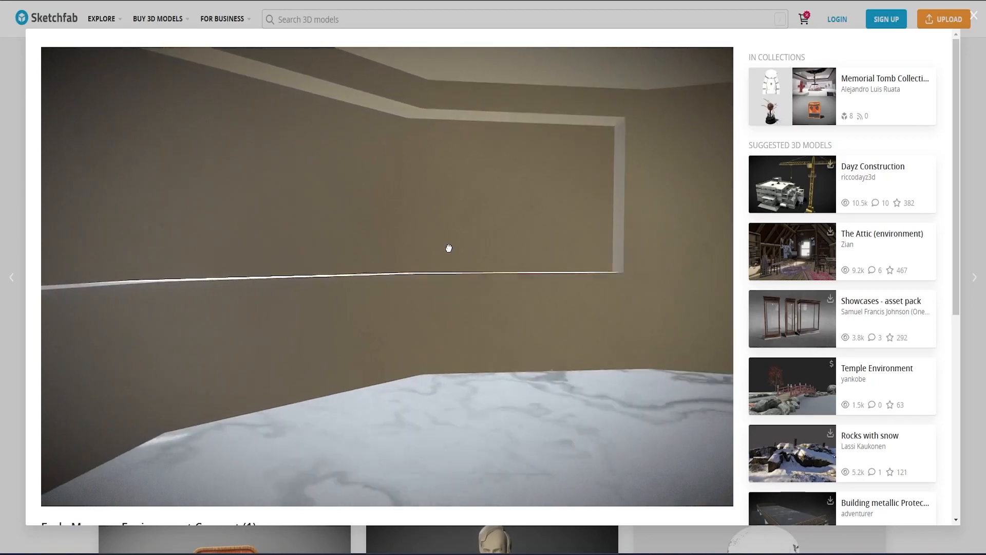
pyautogui.moveTo(427, 340)
pyautogui.mouseDown()
pyautogui.moveTo(471, 333)
pyautogui.moveTo(473, 346)
pyautogui.moveTo(458, 216)
pyautogui.moveTo(443, 337)
pyautogui.moveTo(451, 322)
pyautogui.moveTo(369, 320)
pyautogui.moveTo(416, 264)
pyautogui.mouseUp()
pyautogui.moveTo(397, 189)
pyautogui.mouseDown()
pyautogui.moveTo(326, 322)
pyautogui.moveTo(337, 315)
pyautogui.mouseUp()
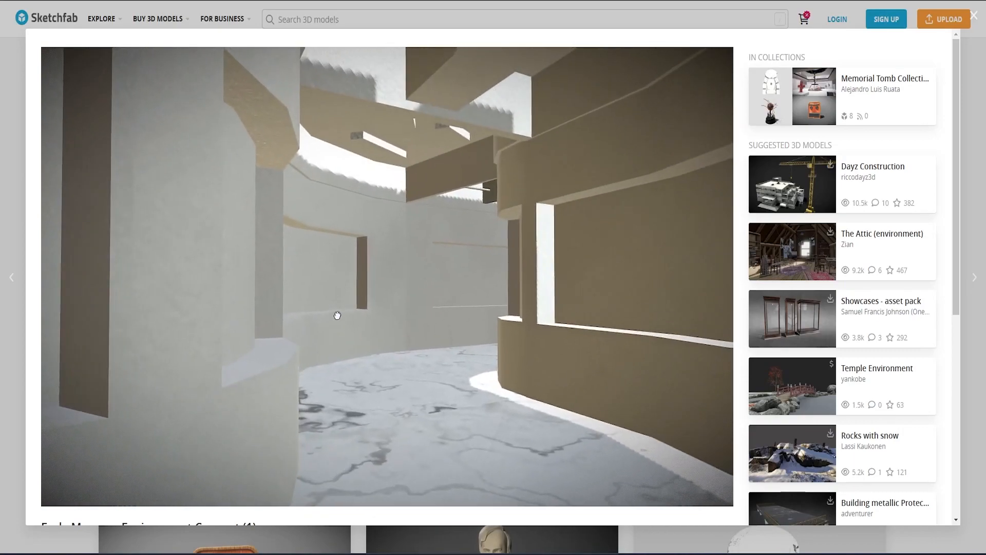
pyautogui.moveTo(393, 371)
pyautogui.mouseDown()
pyautogui.moveTo(431, 381)
pyautogui.moveTo(477, 376)
pyautogui.mouseUp()
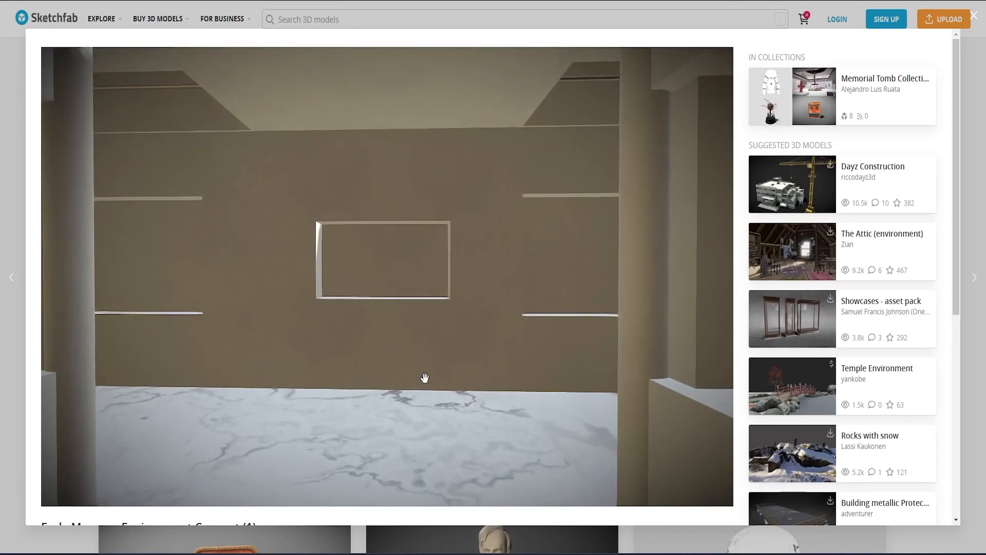
pyautogui.moveTo(430, 342)
pyautogui.mouseDown()
pyautogui.moveTo(363, 336)
pyautogui.moveTo(413, 339)
pyautogui.moveTo(479, 365)
pyautogui.moveTo(412, 361)
pyautogui.moveTo(434, 243)
pyautogui.mouseUp()
pyautogui.moveTo(432, 357)
pyautogui.mouseDown()
pyautogui.moveTo(492, 356)
pyautogui.moveTo(482, 396)
pyautogui.mouseUp()
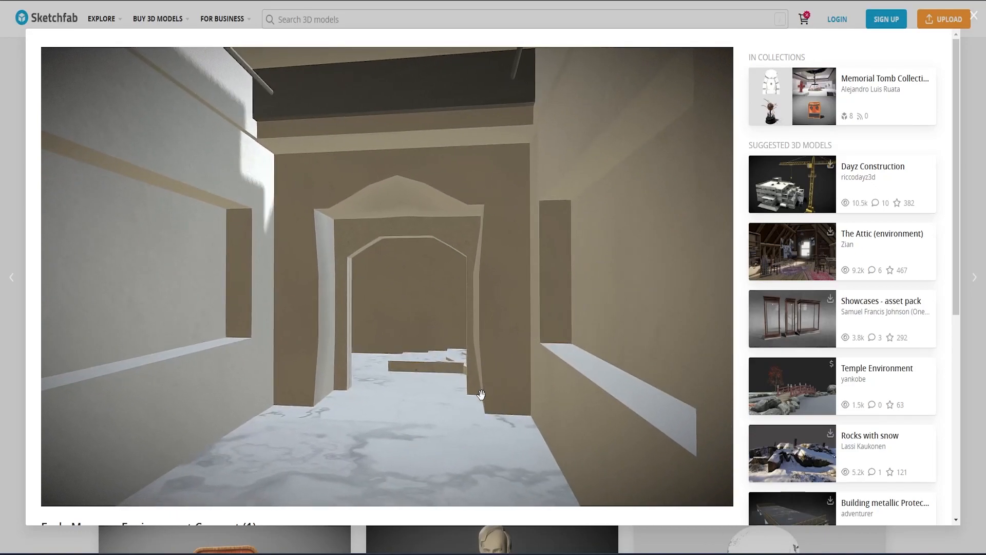
# Step: Examine the room with benches beyond the arched doorway and its exit into the adjoining beamed corridor
pyautogui.scroll(5, 477, 391)
pyautogui.moveTo(455, 346); pyautogui.dragTo(454, 400)
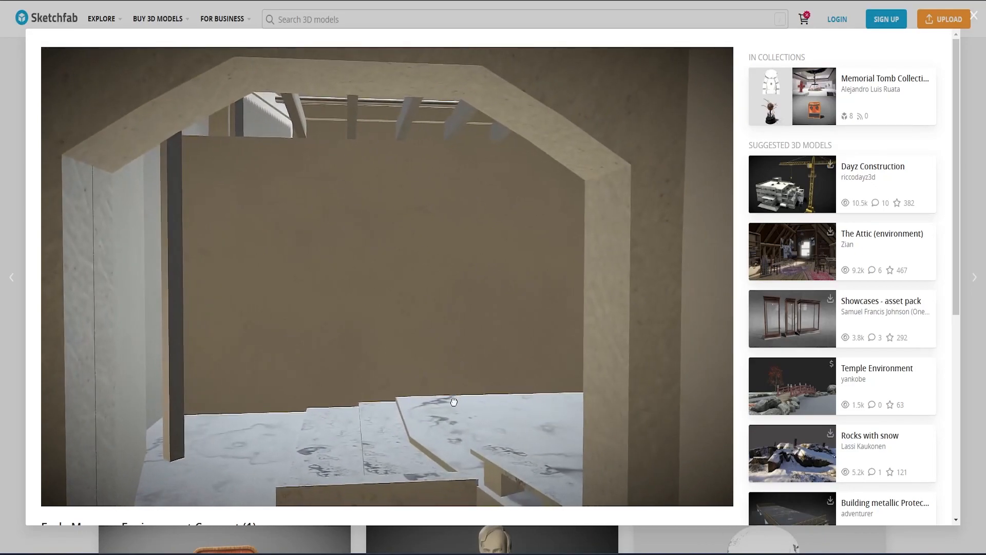
pyautogui.scroll(5, 467, 280)
pyautogui.moveTo(467, 280); pyautogui.dragTo(560, 356)
pyautogui.scroll(3, 498, 263)
pyautogui.scroll(-4, 414, 320)
pyautogui.moveTo(414, 321); pyautogui.dragTo(396, 376)
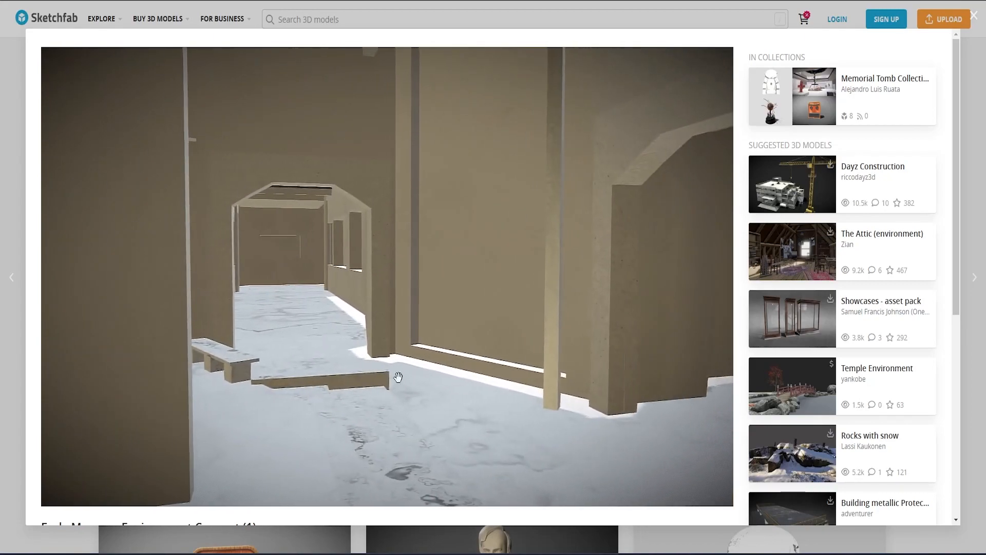
pyautogui.scroll(4, 396, 376)
pyautogui.moveTo(396, 248); pyautogui.dragTo(398, 375)
pyautogui.scroll(3, 403, 334)
pyautogui.moveTo(403, 334)
pyautogui.mouseDown()
pyautogui.moveTo(368, 346)
pyautogui.moveTo(370, 385)
pyautogui.moveTo(407, 347)
pyautogui.moveTo(489, 346)
pyautogui.mouseUp()
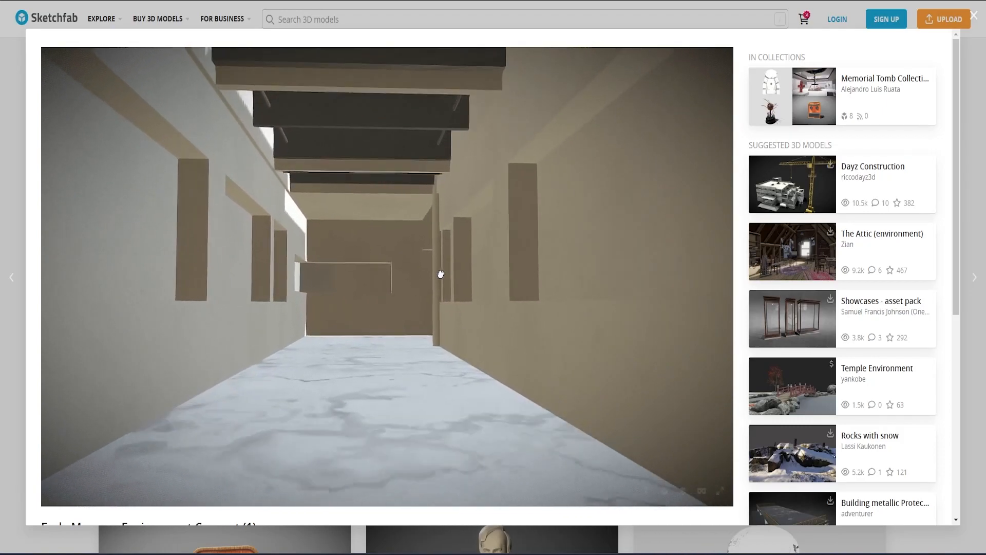
# Step: Tour the remaining corridors, the display room with the glass case, and the barred gateways leading back through the bench room
pyautogui.scroll(6, 441, 275)
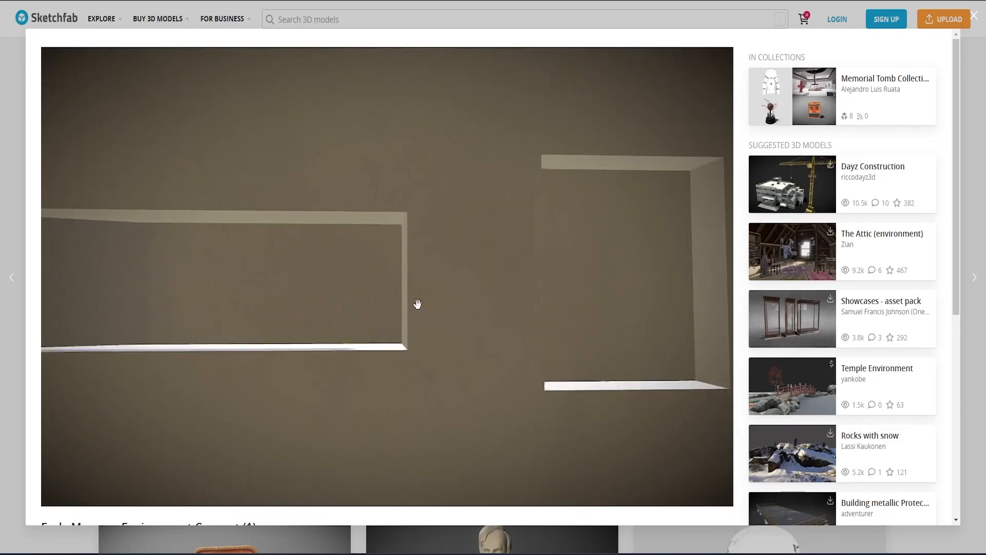
pyautogui.moveTo(405, 357)
pyautogui.mouseDown()
pyautogui.moveTo(498, 366)
pyautogui.moveTo(480, 365)
pyautogui.moveTo(490, 303)
pyautogui.mouseUp()
pyautogui.scroll(8, 490, 302)
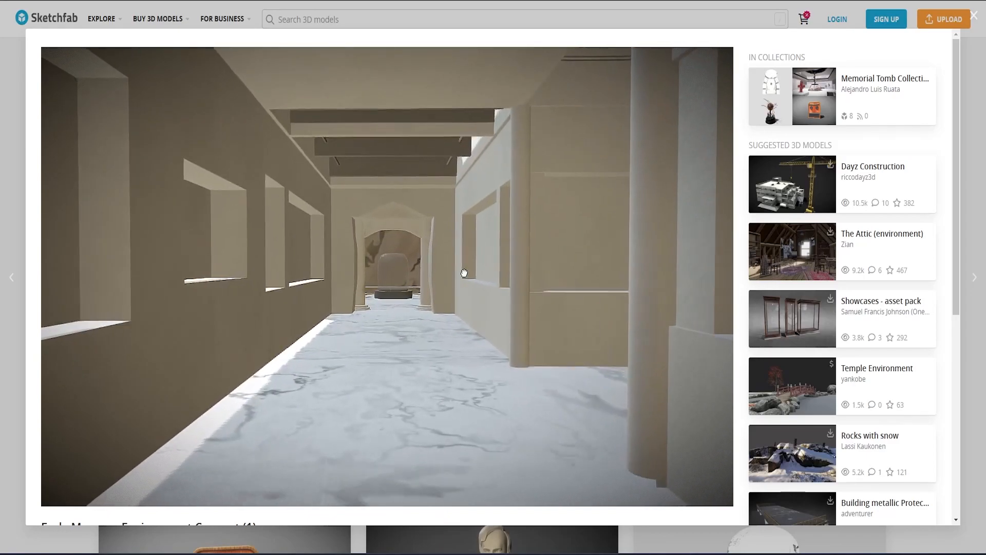
pyautogui.scroll(10, 426, 259)
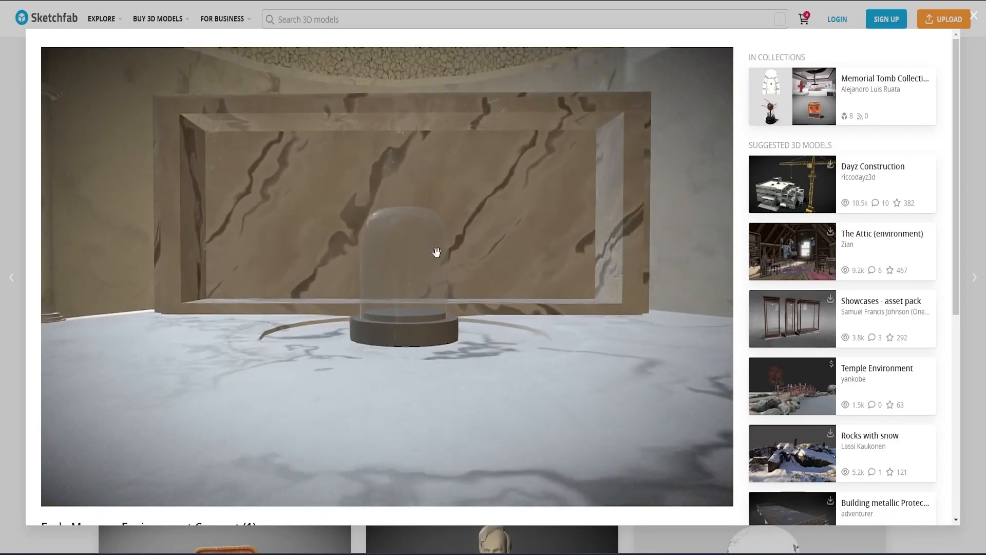
pyautogui.scroll(10, 451, 285)
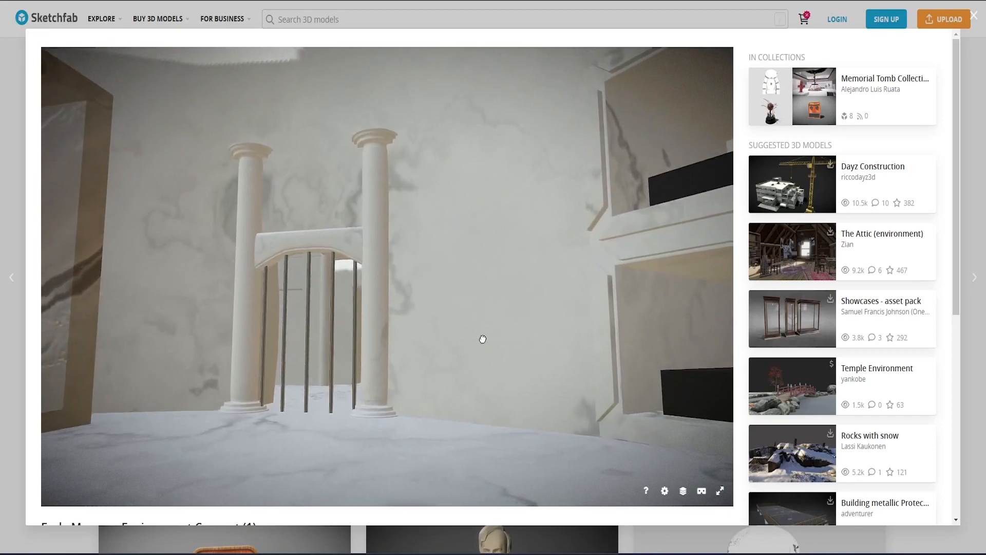
pyautogui.moveTo(482, 339); pyautogui.dragTo(476, 341)
pyautogui.scroll(10, 452, 387)
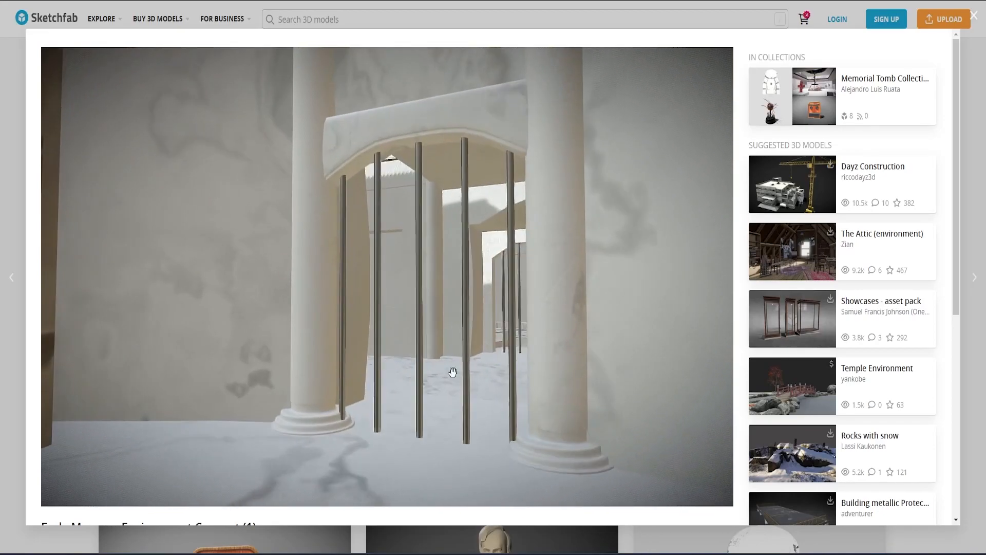
pyautogui.scroll(10, 432, 385)
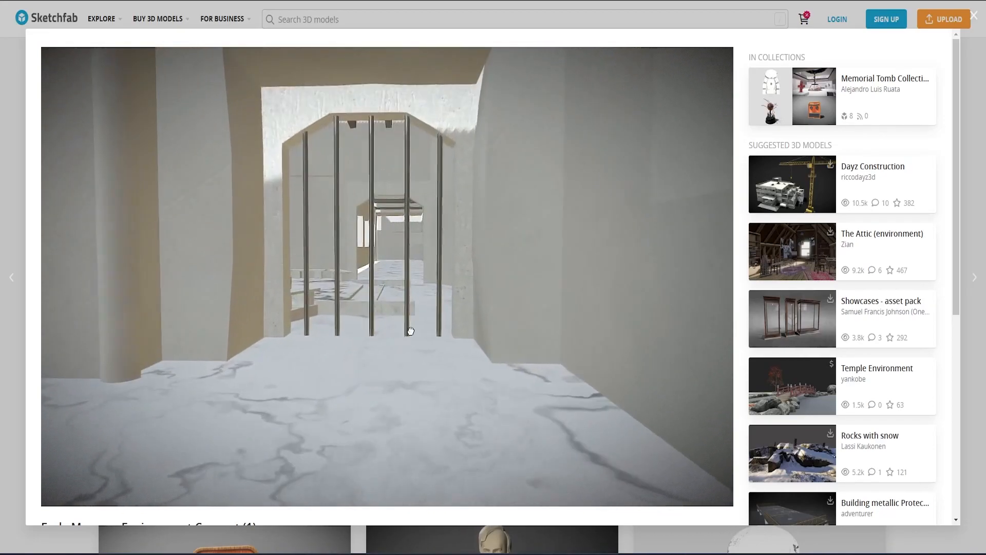
pyautogui.scroll(10, 426, 329)
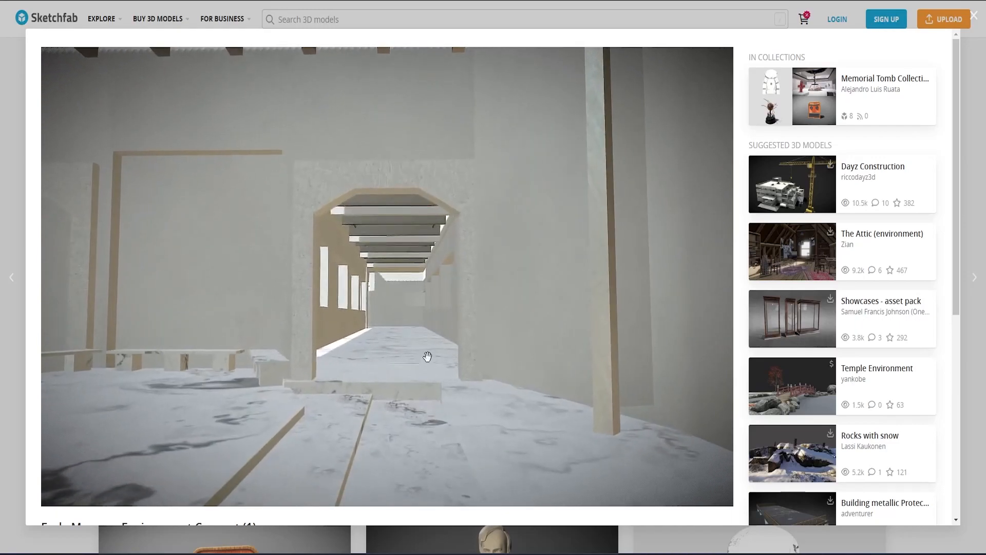
pyautogui.scroll(10, 436, 319)
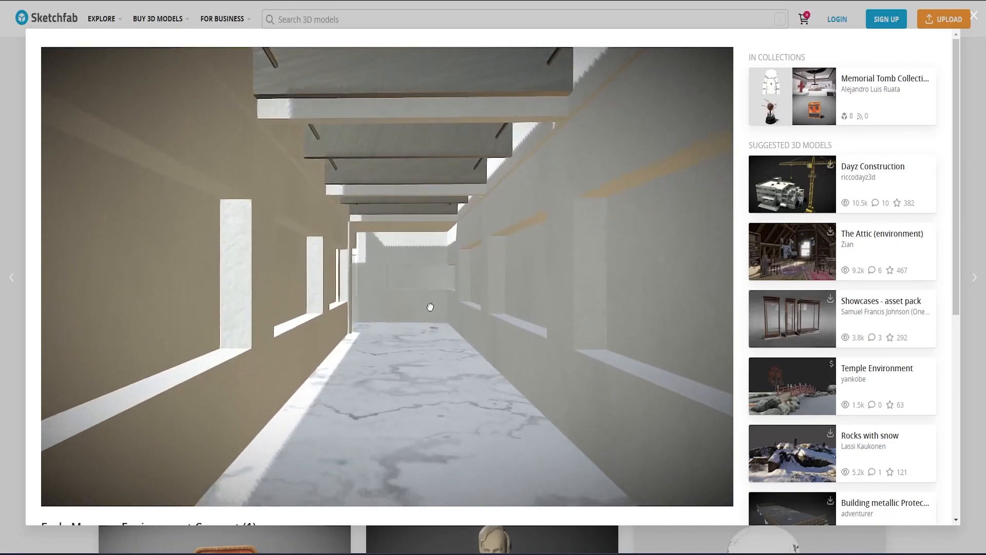
pyautogui.scroll(10, 435, 258)
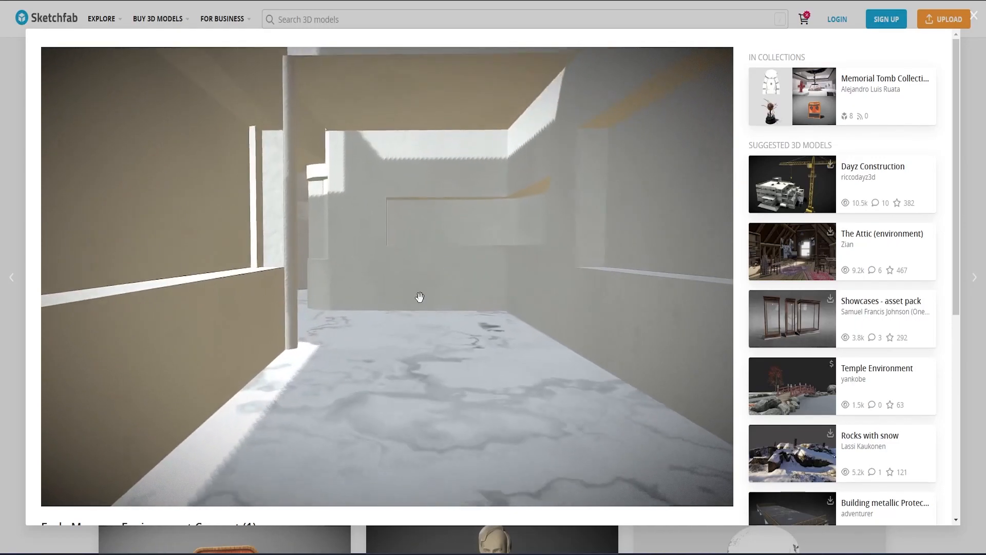
# Step: Return to an overall exterior view of the complex and review it from different angles
pyautogui.moveTo(419, 314)
pyautogui.mouseDown()
pyautogui.moveTo(405, 317)
pyautogui.moveTo(409, 330)
pyautogui.moveTo(482, 354)
pyautogui.moveTo(480, 329)
pyautogui.moveTo(417, 424)
pyautogui.moveTo(379, 379)
pyautogui.mouseUp()
pyautogui.scroll(-3, 408, 334)
pyautogui.scroll(-10, 482, 348)
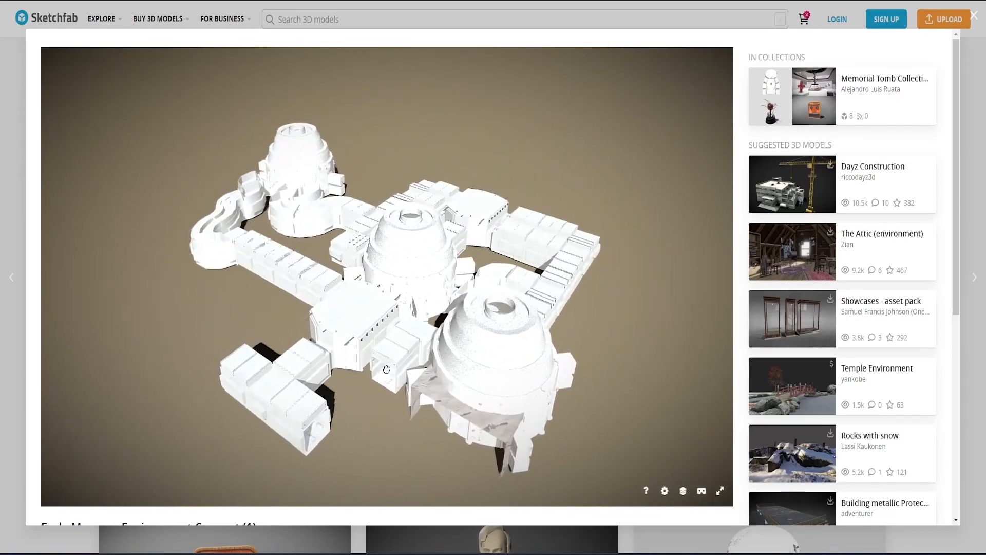
pyautogui.moveTo(388, 368)
pyautogui.mouseDown()
pyautogui.moveTo(414, 368)
pyautogui.moveTo(403, 368)
pyautogui.mouseUp()
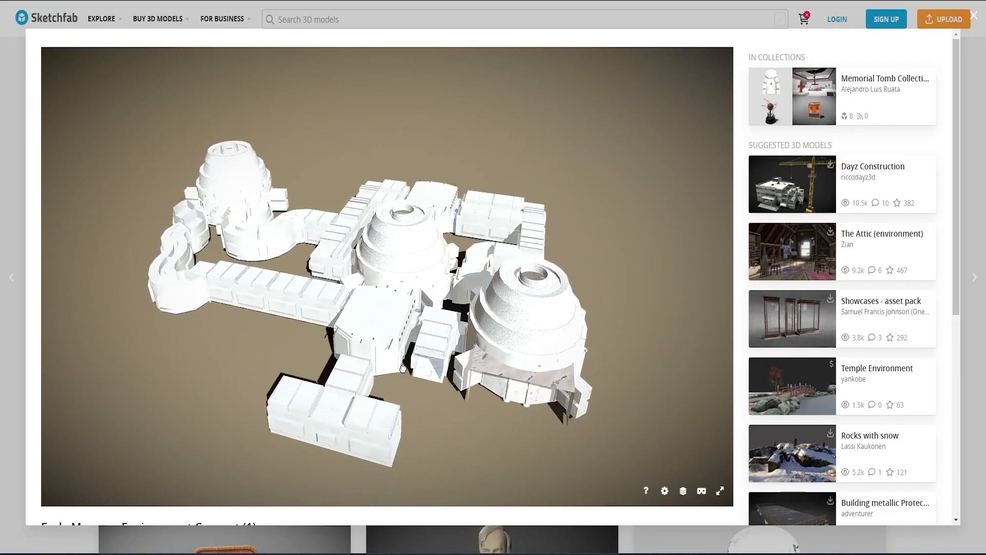
pyautogui.moveTo(441, 307)
pyautogui.mouseDown()
pyautogui.moveTo(355, 333)
pyautogui.moveTo(363, 341)
pyautogui.moveTo(433, 338)
pyautogui.moveTo(381, 330)
pyautogui.moveTo(487, 334)
pyautogui.moveTo(352, 346)
pyautogui.moveTo(354, 320)
pyautogui.moveTo(368, 311)
pyautogui.moveTo(408, 290)
pyautogui.moveTo(429, 299)
pyautogui.moveTo(314, 300)
pyautogui.moveTo(388, 294)
pyautogui.moveTo(377, 381)
pyautogui.moveTo(321, 311)
pyautogui.moveTo(396, 307)
pyautogui.moveTo(358, 316)
pyautogui.moveTo(363, 345)
pyautogui.mouseUp()
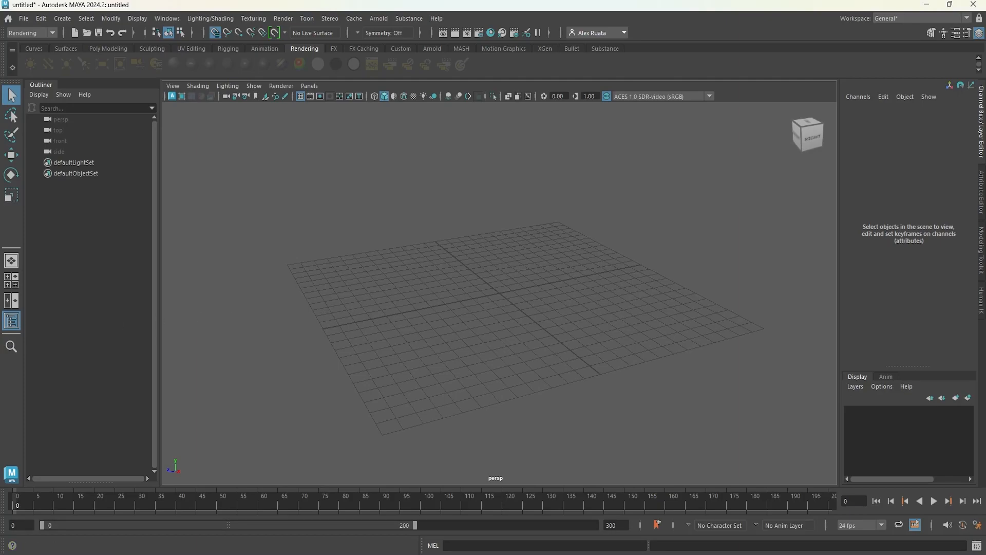
# Step: In Maya, create a polygon cylinder with radius 6 and height 24
pyautogui.moveTo(474, 303)
pyautogui.keyDown('alt'); pyautogui.mouseDown()
pyautogui.moveTo(443, 305)
pyautogui.moveTo(457, 304)
pyautogui.mouseUp(); pyautogui.keyUp('alt')
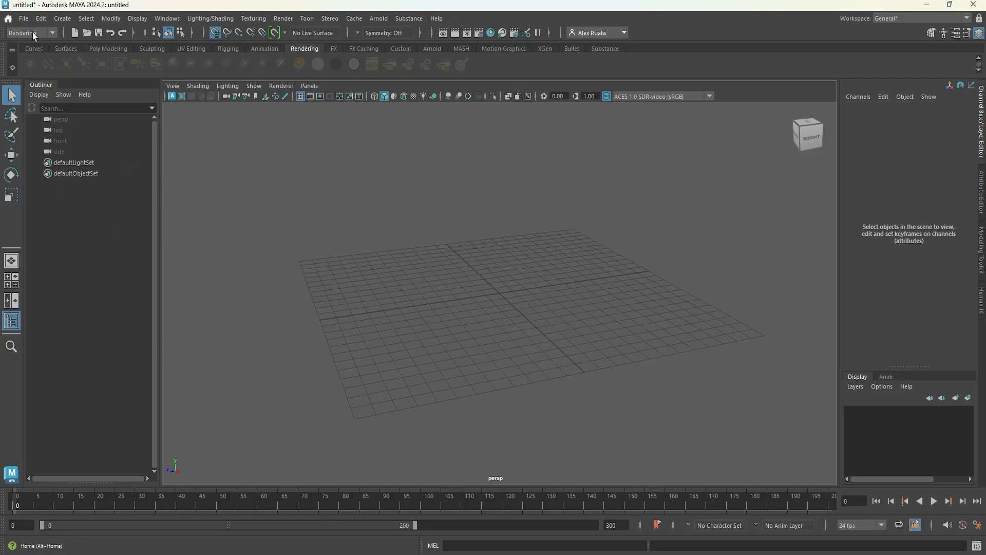
pyautogui.click(59, 23)
pyautogui.moveTo(93, 59)
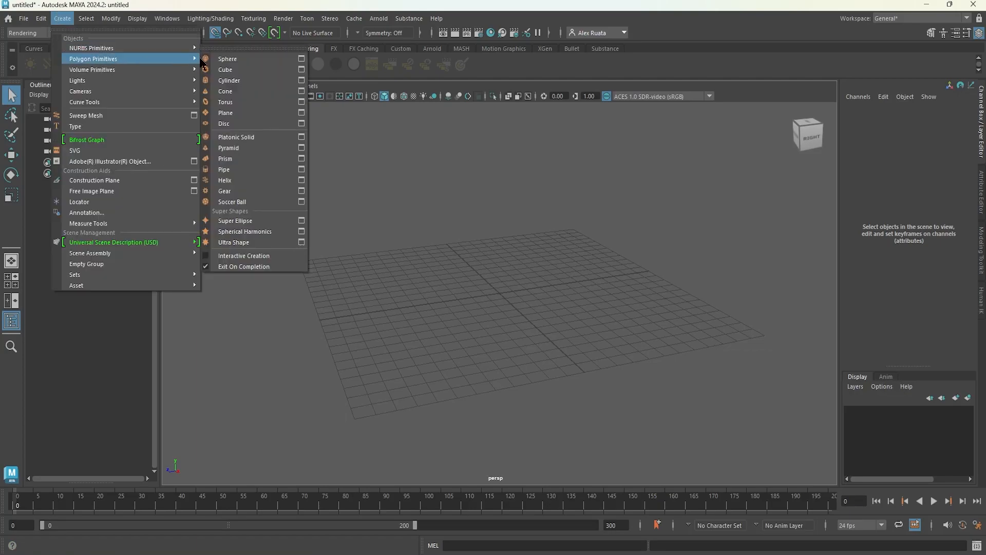
pyautogui.click(253, 84)
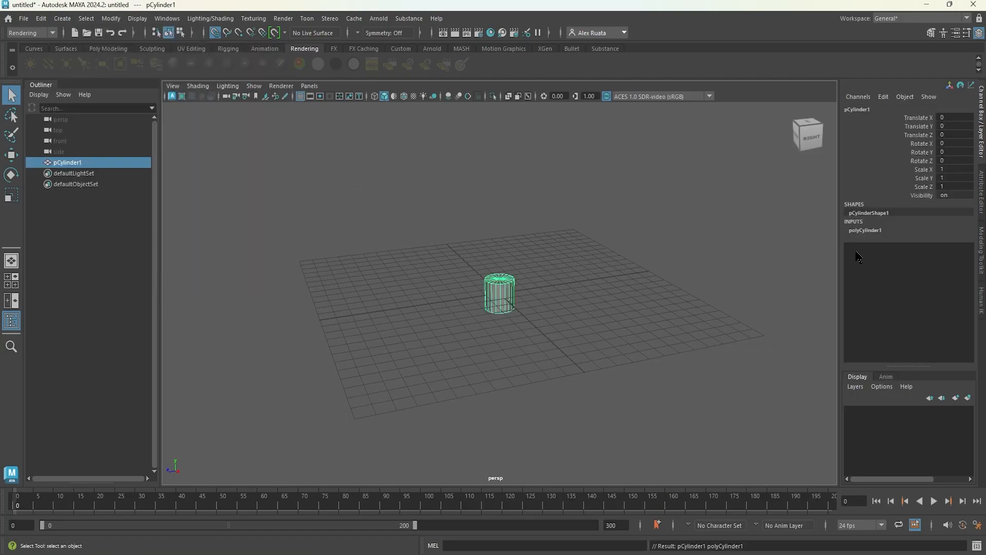
pyautogui.click(866, 231)
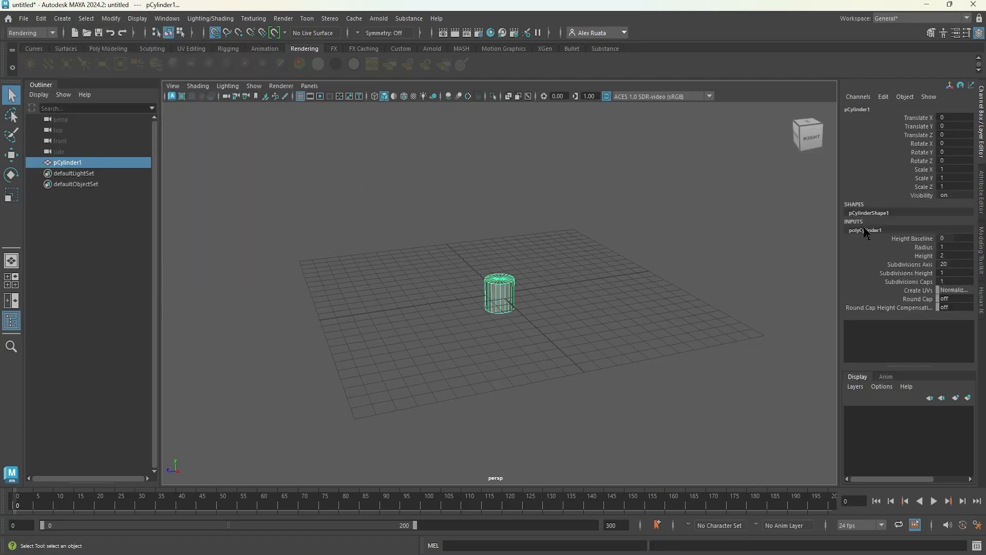
pyautogui.write('6')
pyautogui.press('Return')
pyautogui.doubleClick(954, 256)
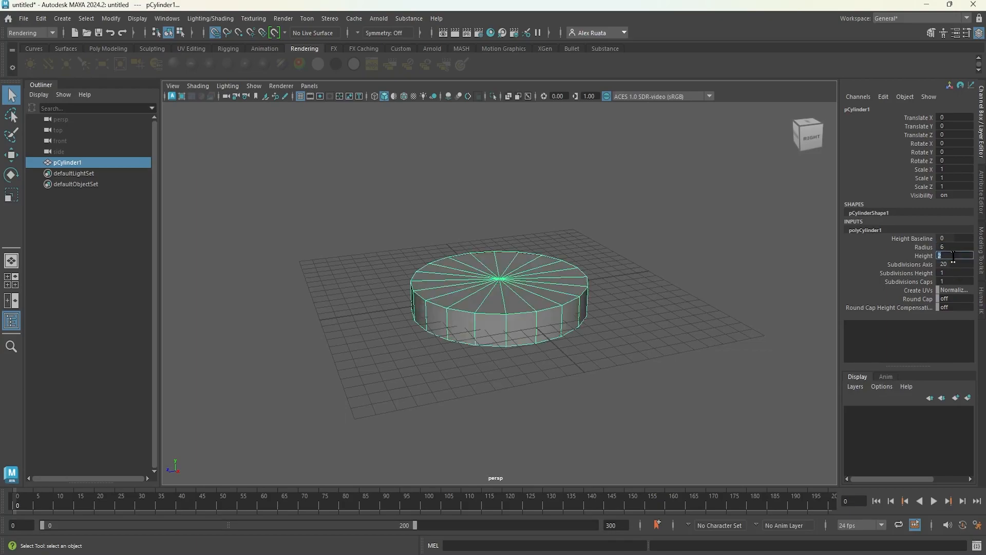
pyautogui.write('24')
pyautogui.press('Return')
# Step: Lay the cylinder on its side by setting its X rotation to 90
pyautogui.doubleClick(957, 152)
pyautogui.hotkey('ctrl', 'z')
pyautogui.doubleClick(958, 145)
pyautogui.write('90')
pyautogui.press('Return')
pyautogui.keyDown('alt'); pyautogui.moveTo(700, 259); pyautogui.dragTo(841, 255); pyautogui.keyUp('alt')
# Step: Set the cylinder's height subdivisions and axis subdivisions to 8, and show it in the four-view layout
pyautogui.doubleClick(958, 272)
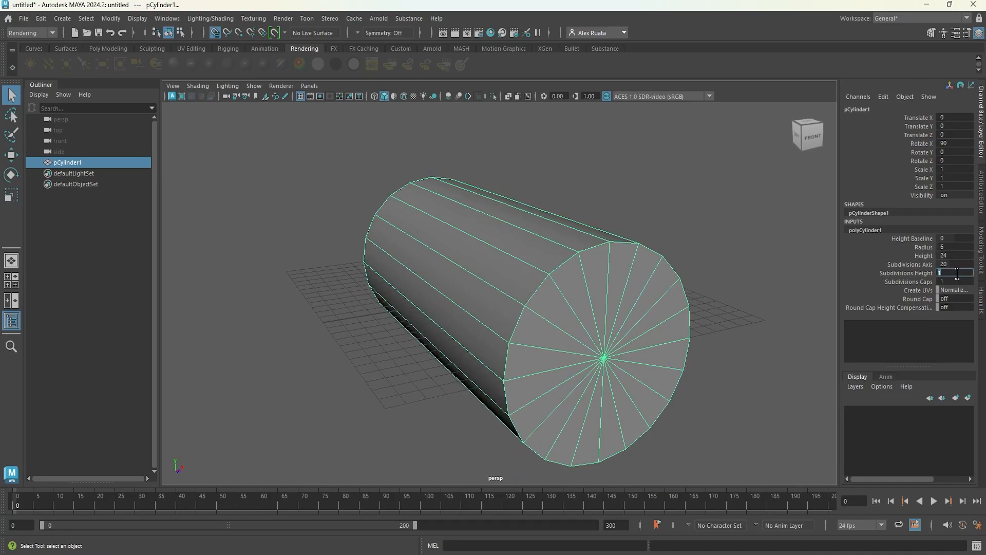
pyautogui.press('Return')
pyautogui.doubleClick(956, 264)
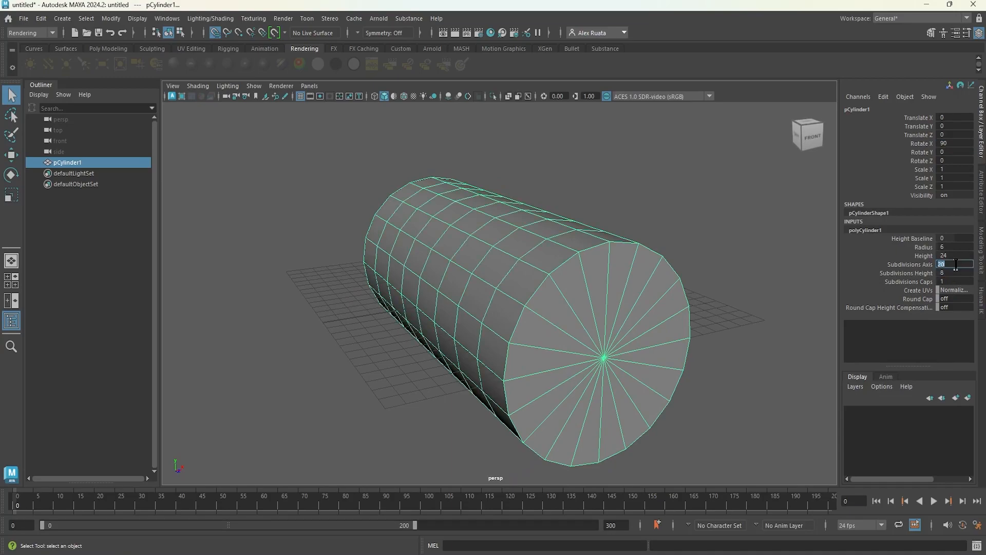
pyautogui.write('8')
pyautogui.press('Return')
pyautogui.keyDown('alt'); pyautogui.moveTo(532, 286); pyautogui.dragTo(504, 286); pyautogui.keyUp('alt')
pyautogui.press('space')
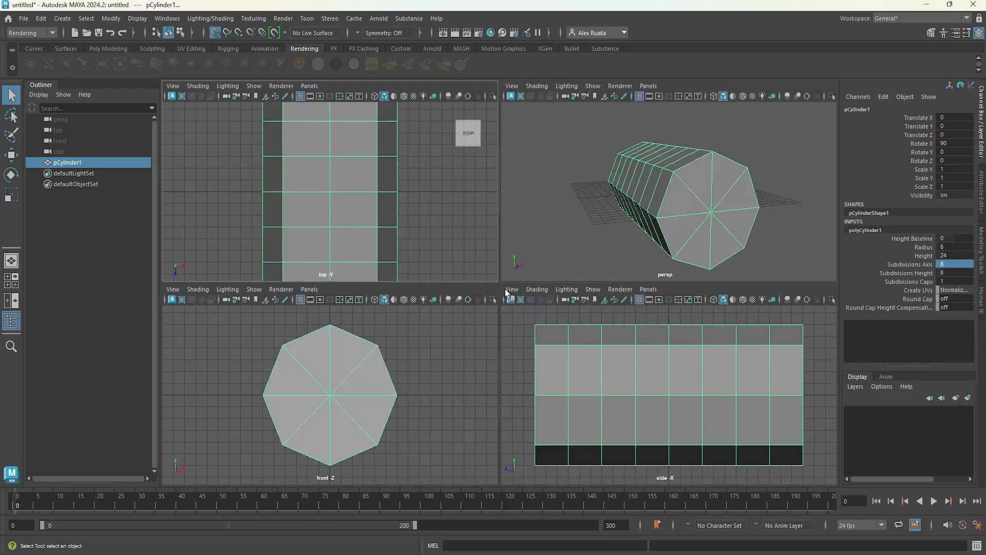
# Step: Delete the cap faces at both ends of the cylinder to make an open tube, and return to object selection
pyautogui.press('space')
pyautogui.moveTo(454, 246); pyautogui.dragTo(453, 275, button='right')
pyautogui.moveTo(440, 256); pyautogui.dragTo(525, 327)
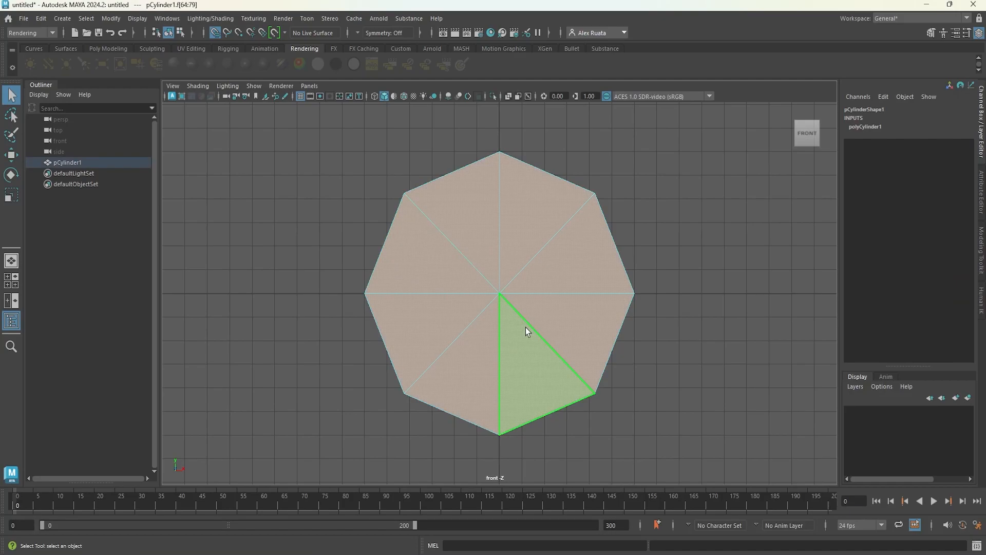
pyautogui.press('Delete')
pyautogui.press('space')
pyautogui.keyDown('alt'); pyautogui.moveTo(524, 282); pyautogui.dragTo(560, 306); pyautogui.keyUp('alt')
pyautogui.keyDown('alt'); pyautogui.moveTo(451, 297); pyautogui.dragTo(480, 222); pyautogui.keyUp('alt')
pyautogui.moveTo(481, 224); pyautogui.dragTo(506, 214, button='right')
pyautogui.scroll(-5, 476, 280)
pyautogui.keyDown('alt'); pyautogui.moveTo(476, 279); pyautogui.dragTo(427, 275); pyautogui.keyUp('alt')
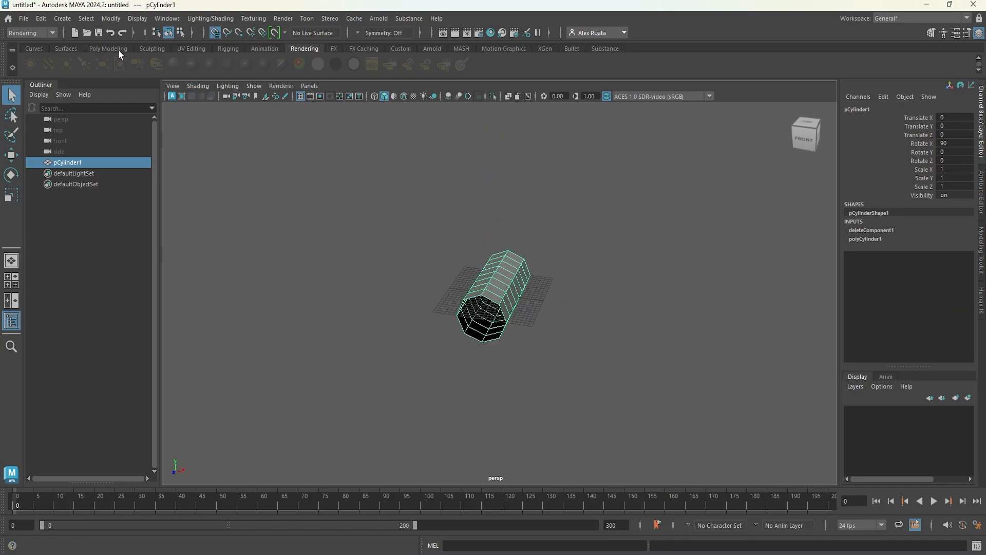
# Step: Delete the open cylinder's construction history
pyautogui.click(41, 18)
pyautogui.moveTo(116, 147)
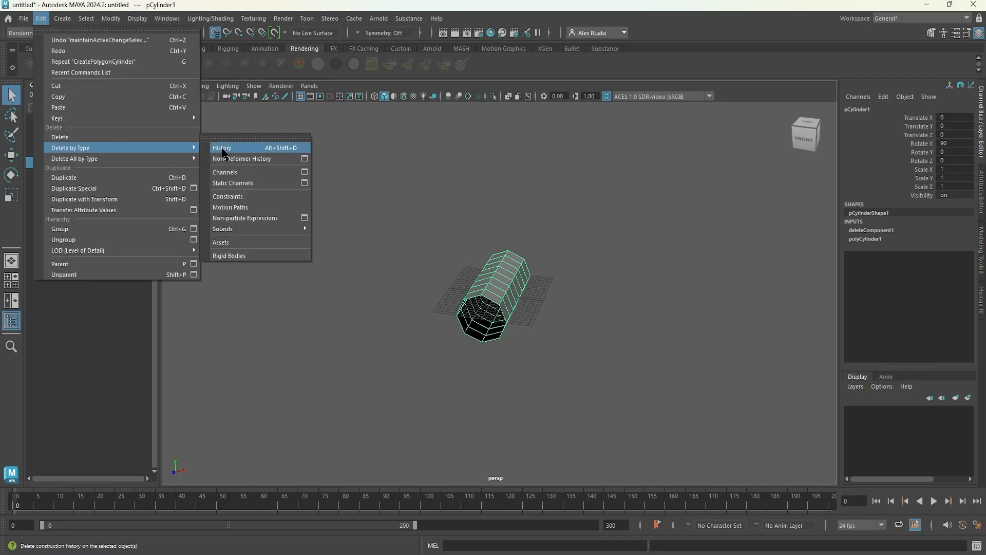
pyautogui.click(232, 148)
pyautogui.keyDown('alt'); pyautogui.moveTo(372, 251); pyautogui.dragTo(375, 255); pyautogui.keyUp('alt')
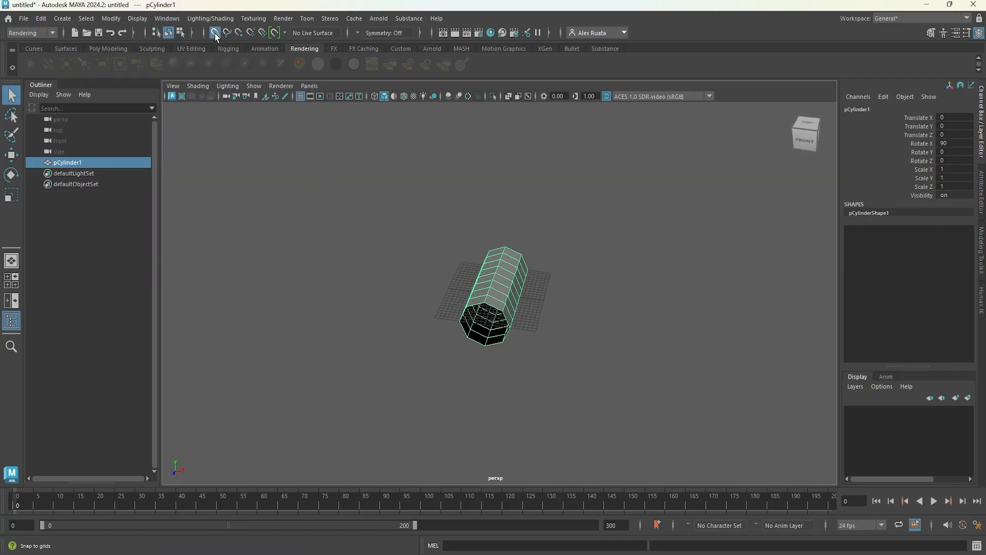
# Step: With grid snapping on, move the cylinder along X to 70 in the top view
pyautogui.press('ctrl')
pyautogui.press('ctrl')
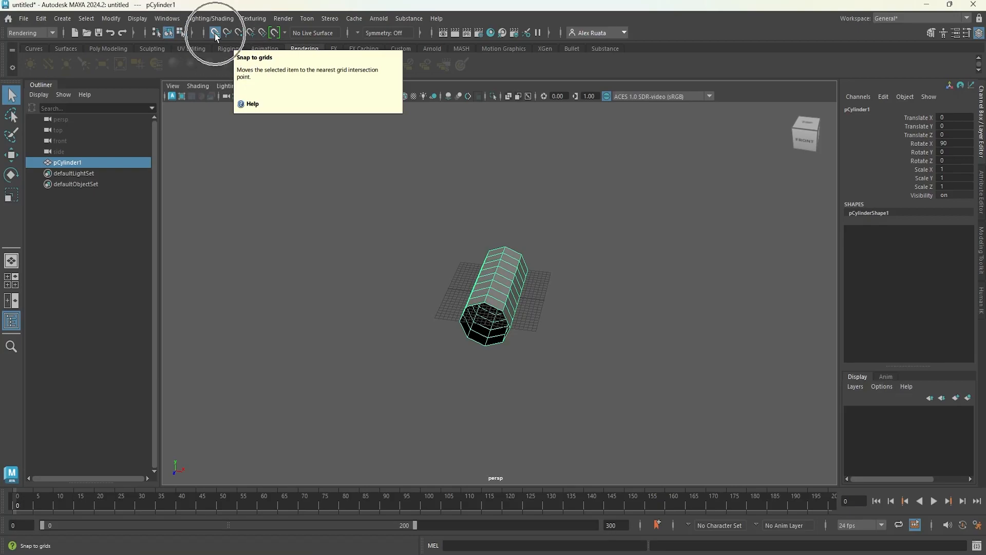
pyautogui.press('space')
pyautogui.press('space')
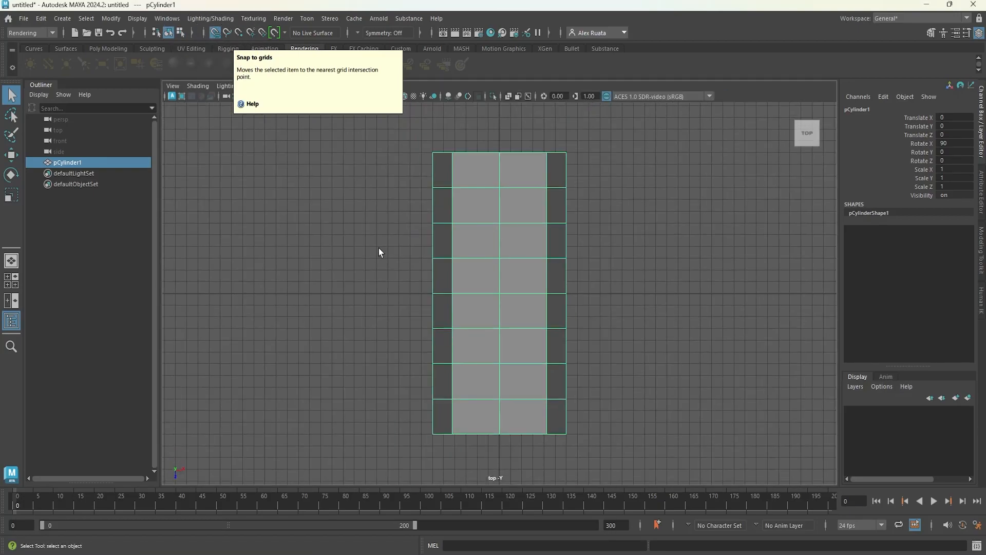
pyautogui.press('w')
pyautogui.keyDown('alt'); pyautogui.moveTo(483, 309); pyautogui.dragTo(447, 307, button='middle'); pyautogui.keyUp('alt')
pyautogui.moveTo(519, 291); pyautogui.dragTo(811, 289)
pyautogui.scroll(-1, 640, 282)
pyautogui.scroll(-1, 641, 282)
pyautogui.moveTo(746, 293); pyautogui.dragTo(819, 294)
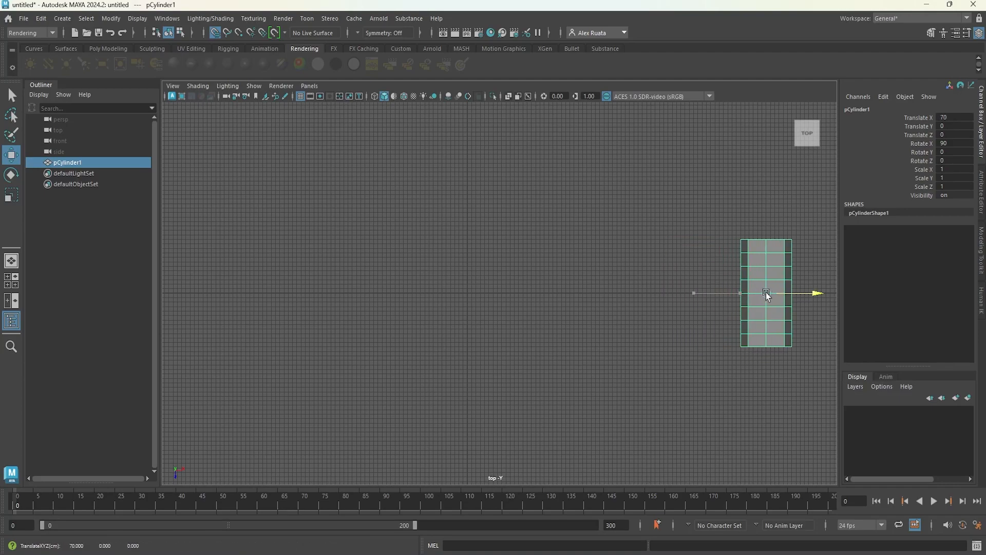
# Step: Duplicate the cylinder twice, placing one copy at X 0, Z -24 and the other at X 0, Z 24
pyautogui.hotkey('ctrl', 'd')
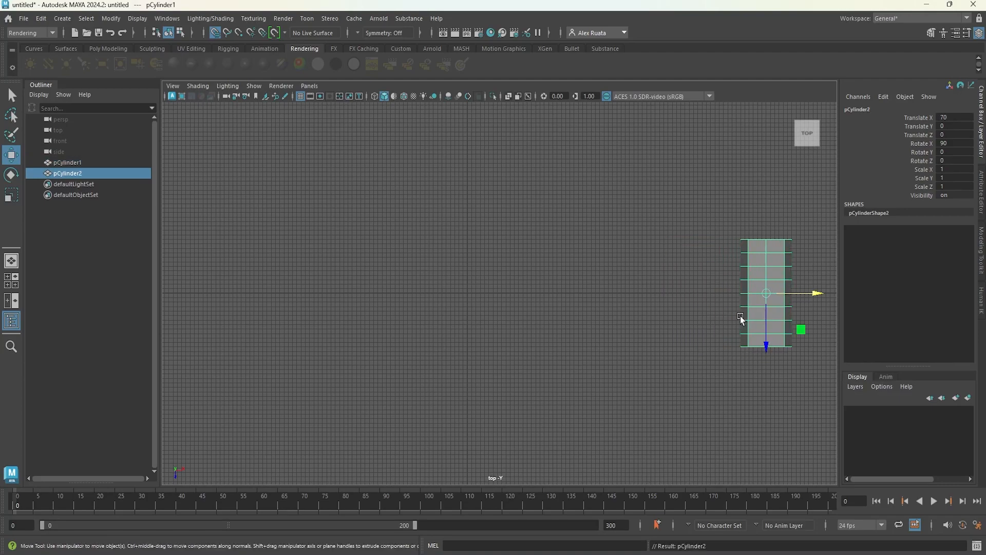
pyautogui.moveTo(811, 298); pyautogui.dragTo(469, 226)
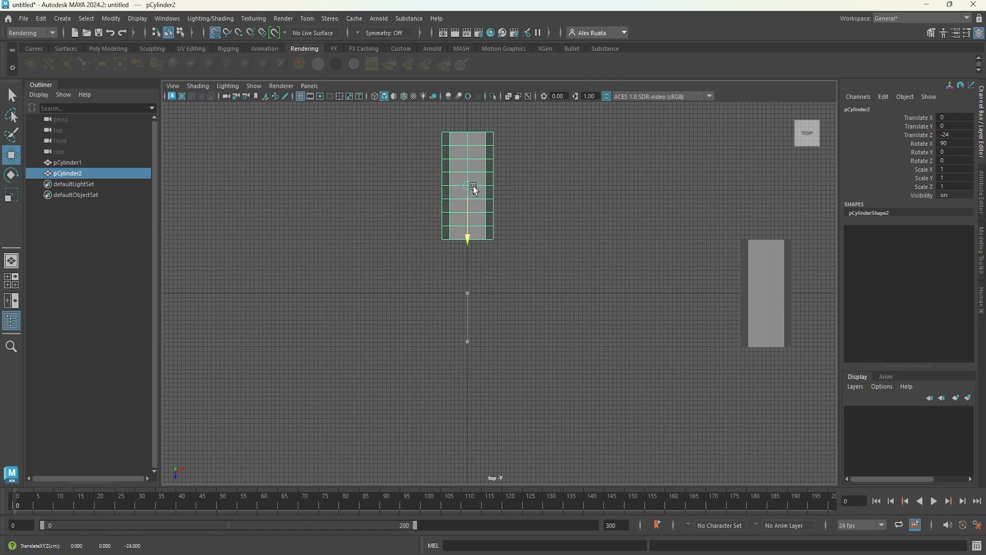
pyautogui.hotkey('shift', 'd')
pyautogui.moveTo(170, 131); pyautogui.dragTo(468, 401)
# Step: Duplicate the cylinder at Z 24, set the copy's Y rotation to 90 and move it to X 24, Z 0
pyautogui.hotkey('shift', 'd')
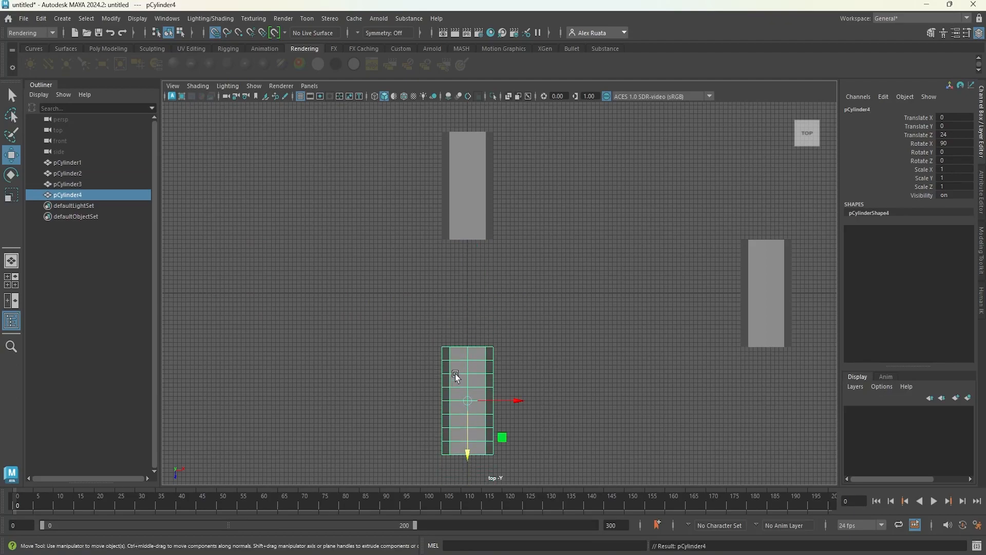
pyautogui.scroll(-5, 461, 385)
pyautogui.scroll(3, 456, 368)
pyautogui.moveTo(480, 361); pyautogui.dragTo(530, 362)
pyautogui.scroll(3, 530, 361)
pyautogui.press('e')
pyautogui.moveTo(590, 385); pyautogui.dragTo(609, 354)
pyautogui.click(946, 152)
pyautogui.write('90')
pyautogui.press('Return')
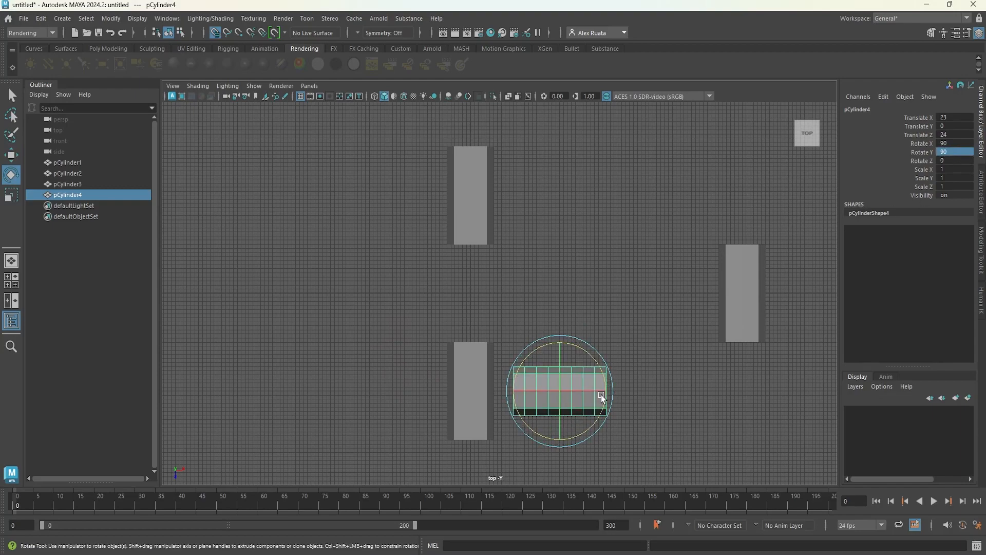
pyautogui.press('w')
pyautogui.moveTo(559, 390); pyautogui.dragTo(564, 296)
pyautogui.keyDown('alt'); pyautogui.moveTo(496, 309); pyautogui.dragTo(507, 309, button='middle'); pyautogui.keyUp('alt')
# Step: Duplicate the cylinder at Z -24, move the copy to X -24, Z 0 and set its Y rotation to 90
pyautogui.hotkey('ctrl', 'd')
pyautogui.hotkey('ctrl', 'z')
pyautogui.click(467, 211)
pyautogui.hotkey('ctrl', 'd')
pyautogui.moveTo(532, 197); pyautogui.dragTo(387, 294)
pyautogui.press('e')
pyautogui.write('90')
pyautogui.press('Return')
pyautogui.press('w')
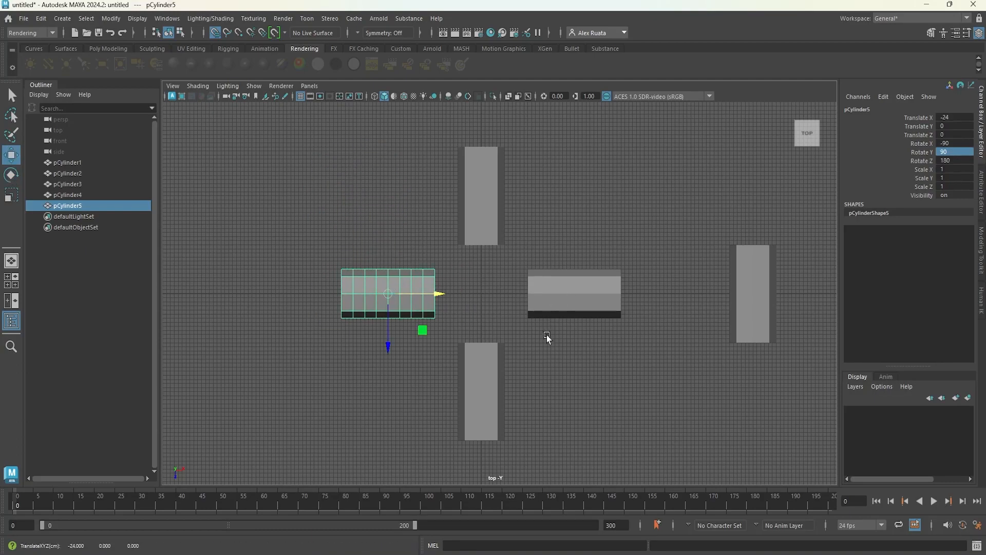
# Step: Create a polygon torus at the origin, between the four cylinders, and show it in the top view
pyautogui.press('space')
pyautogui.press('space')
pyautogui.keyDown('alt'); pyautogui.moveTo(565, 280); pyautogui.dragTo(601, 266); pyautogui.keyUp('alt')
pyautogui.click(714, 250)
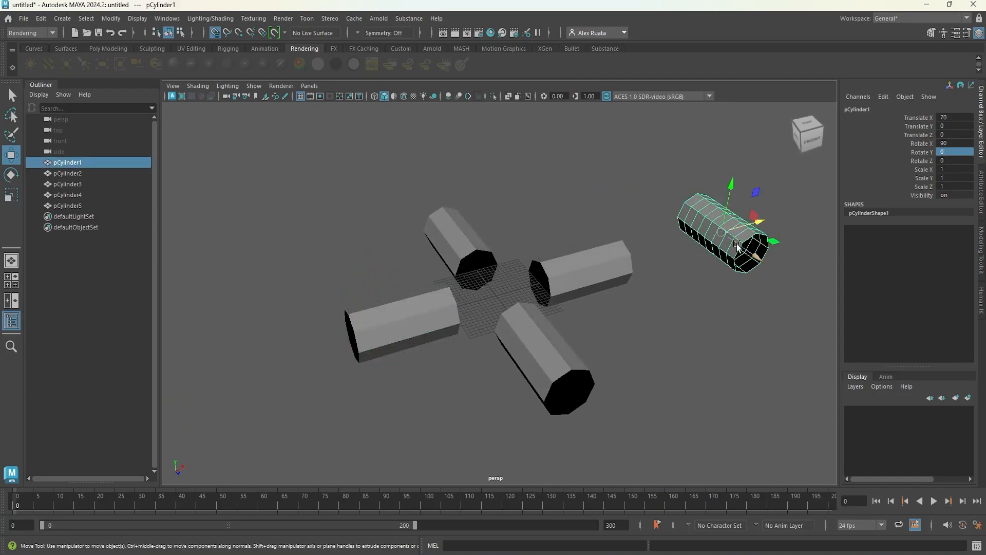
pyautogui.keyDown('alt'); pyautogui.moveTo(437, 250); pyautogui.dragTo(492, 356); pyautogui.keyUp('alt')
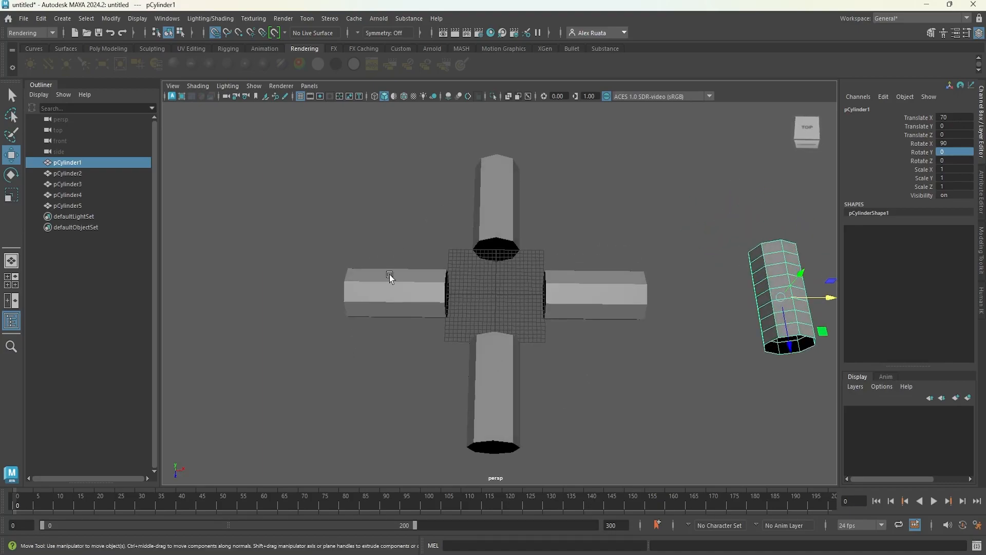
pyautogui.click(65, 21)
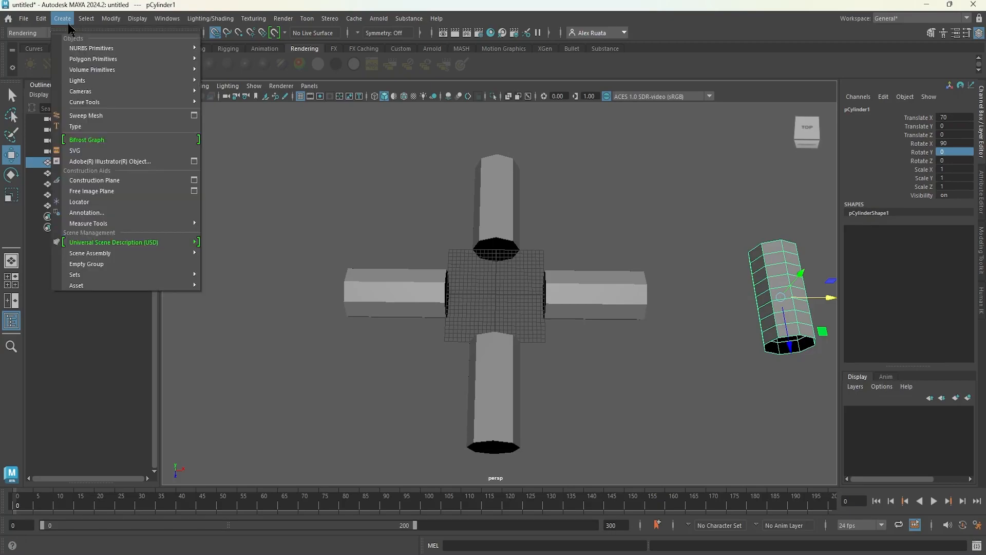
pyautogui.moveTo(103, 59)
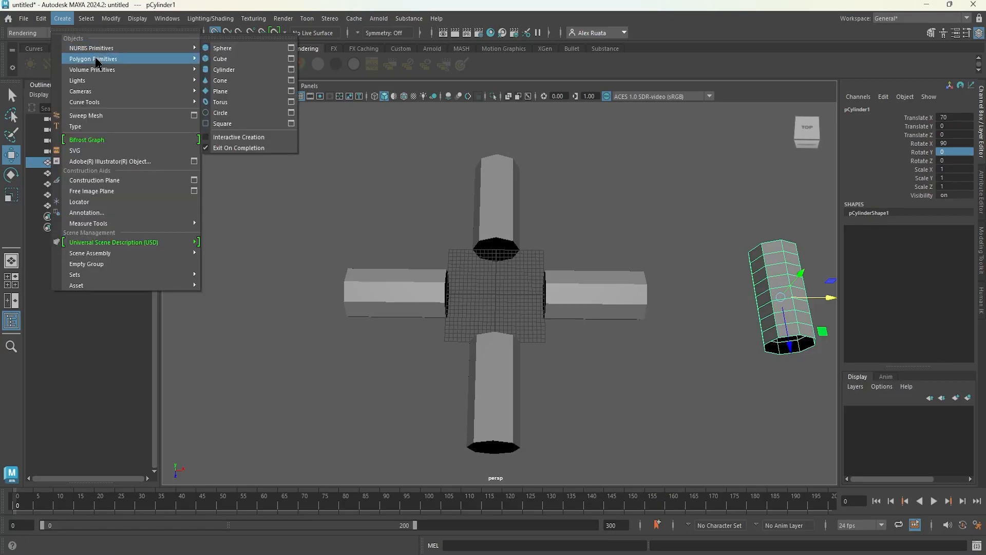
pyautogui.click(248, 105)
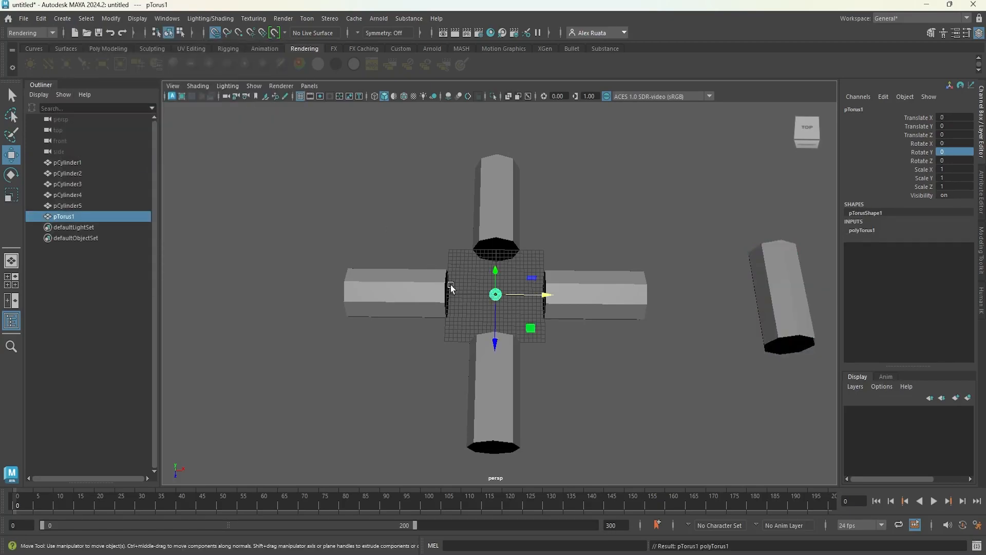
pyautogui.press('space')
pyautogui.press('space')
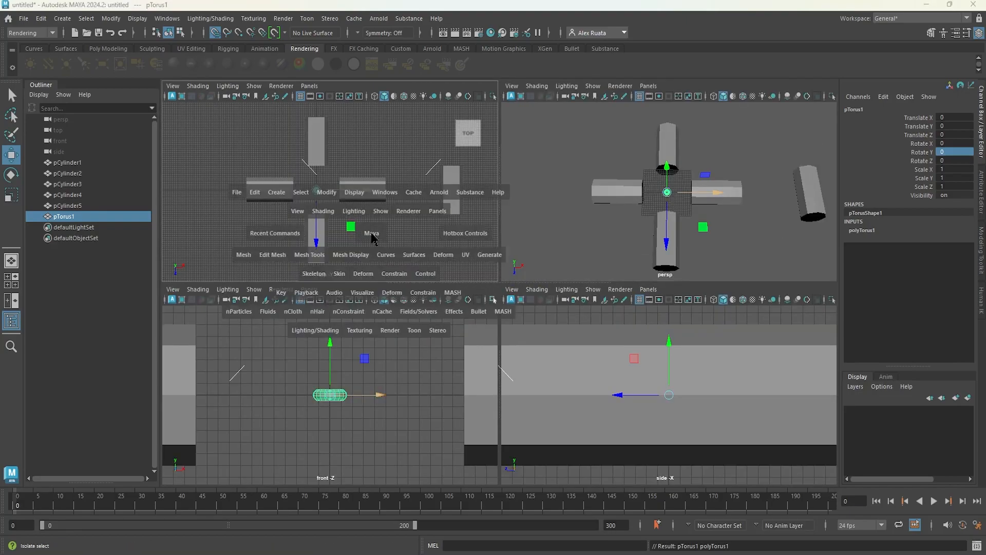
pyautogui.scroll(5, 469, 286)
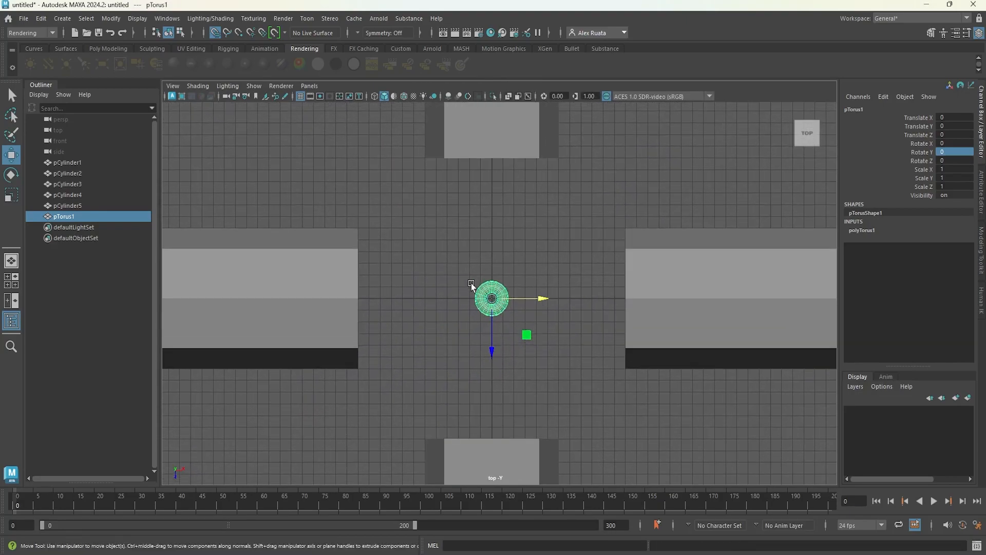
# Step: Set the torus's radius to 12 and its section radius to 6
pyautogui.click(864, 230)
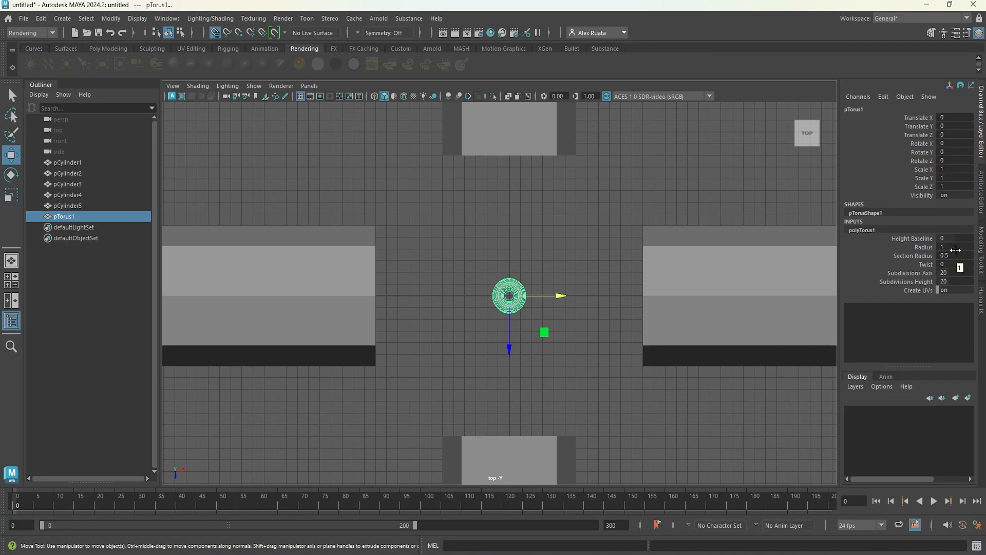
pyautogui.press('Return')
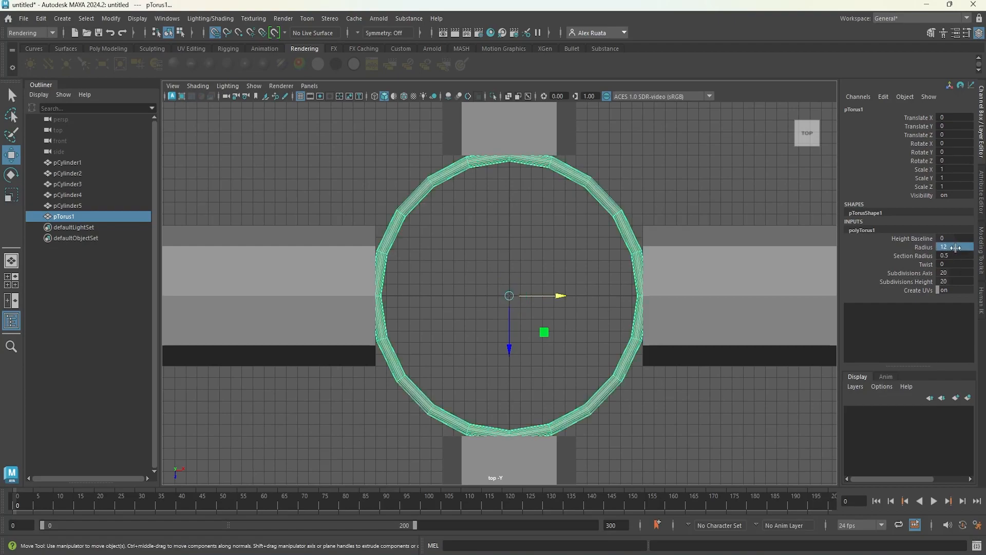
pyautogui.click(957, 256)
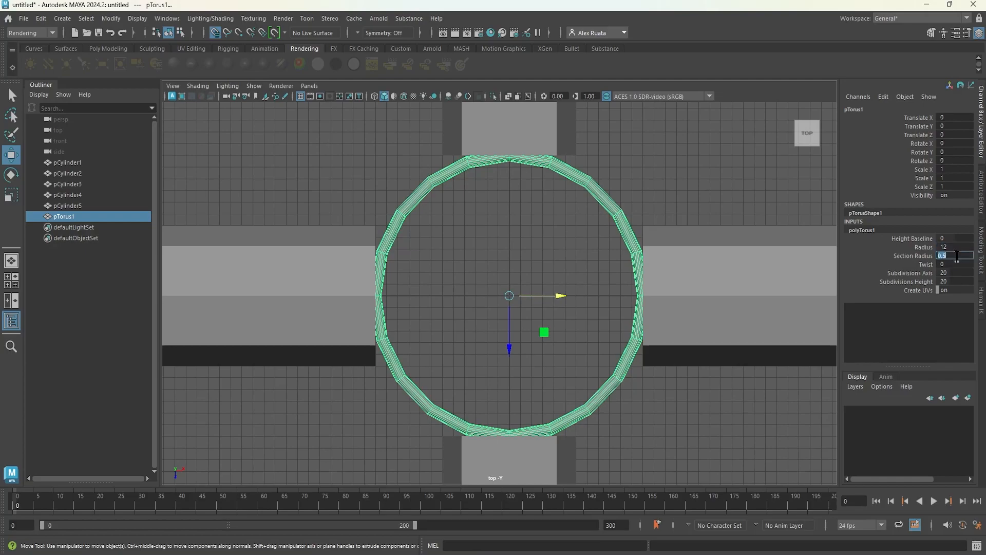
pyautogui.press('Return')
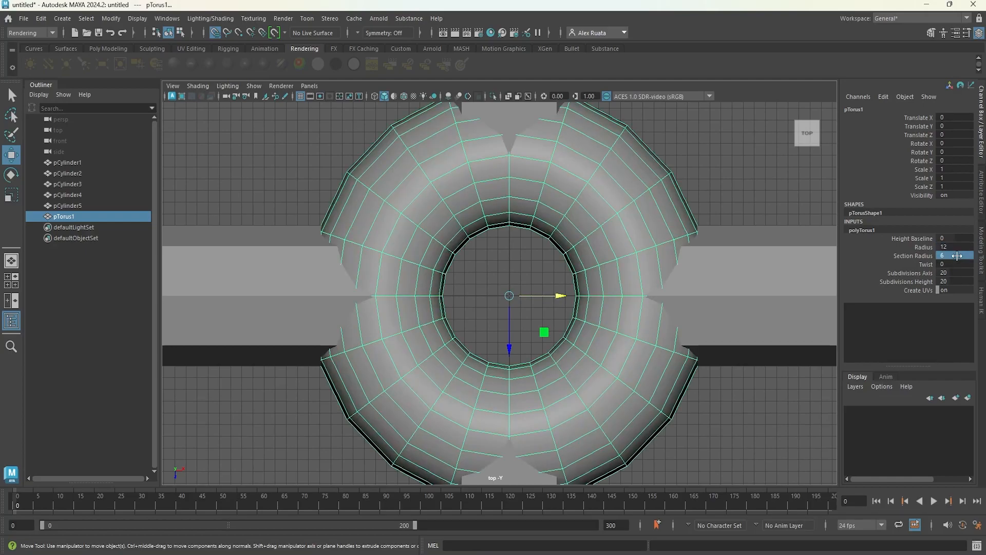
# Step: Set the torus's axis subdivisions to 16 and its height subdivisions to 8
pyautogui.click(957, 274)
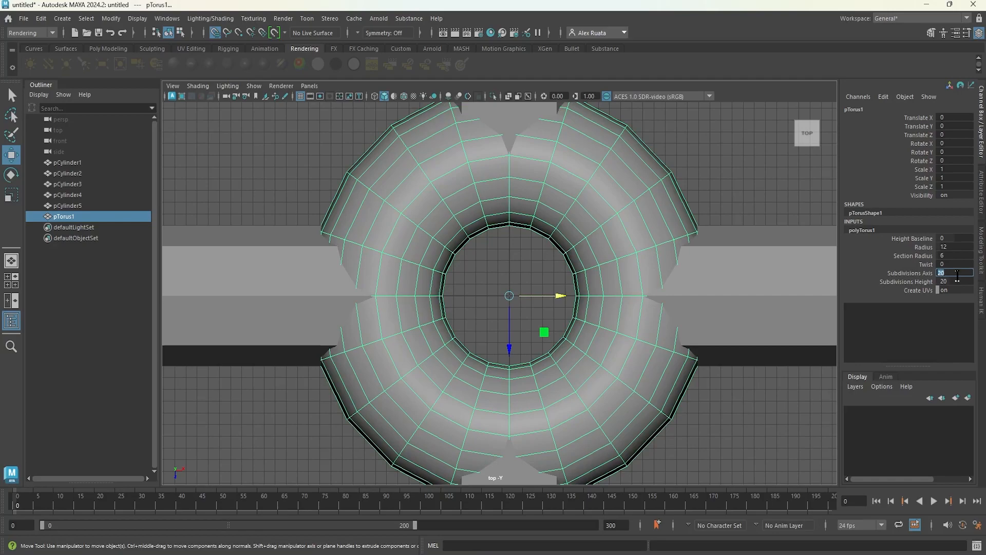
pyautogui.write('16')
pyautogui.press('Return')
pyautogui.click(962, 281)
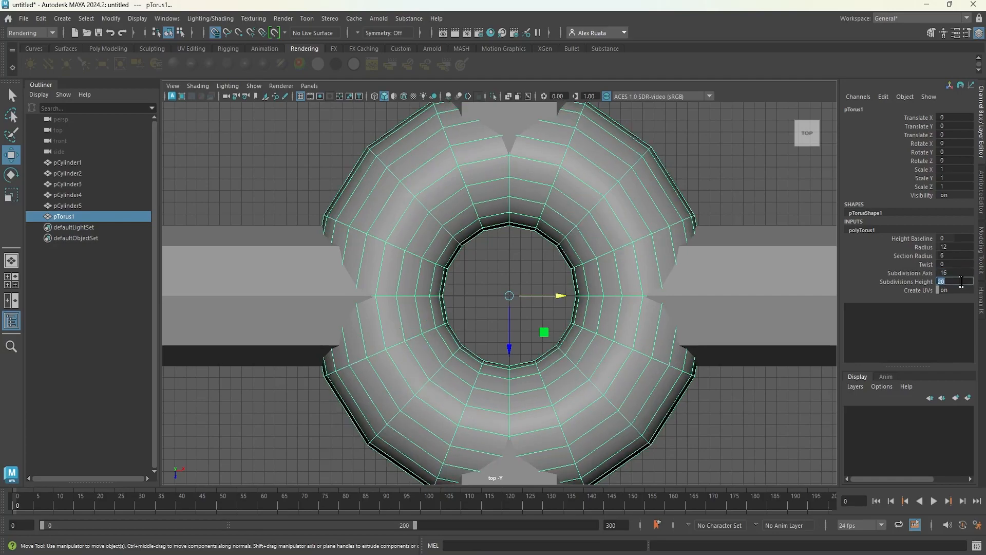
pyautogui.write('8')
pyautogui.press('Return')
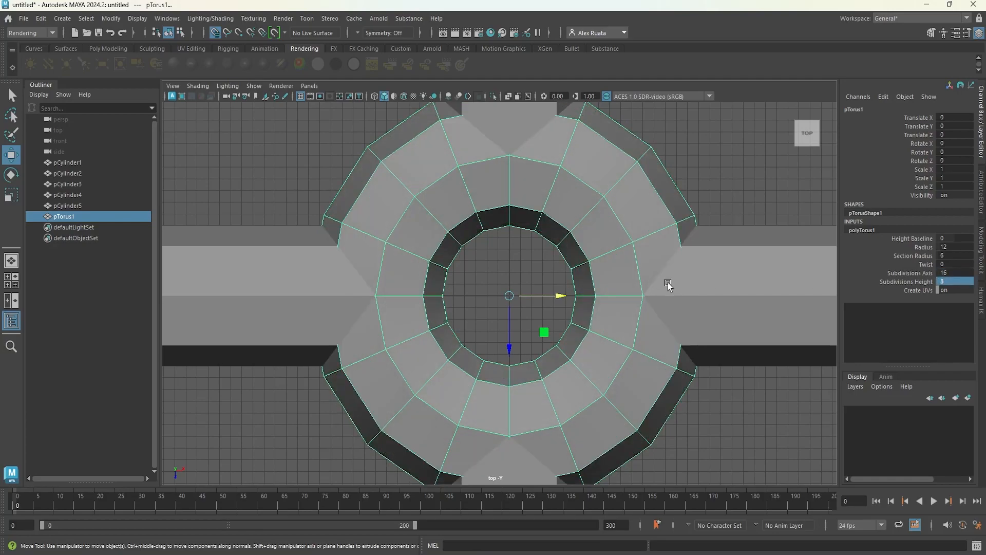
# Step: Move the torus to X -12, Z 12 so that it meets the ends of two neighbouring cylinders
pyautogui.scroll(-5, 668, 285)
pyautogui.scroll(3, 665, 282)
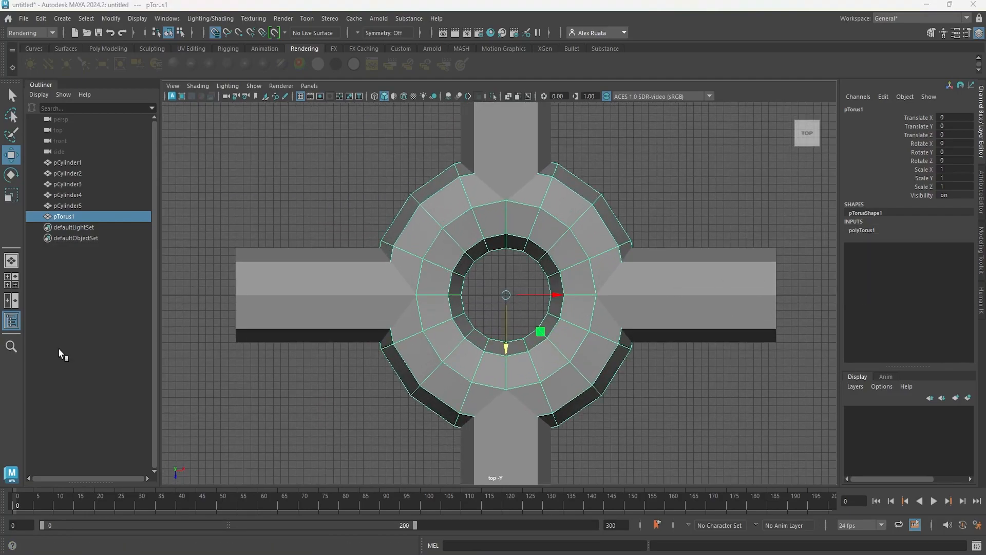
pyautogui.moveTo(509, 300); pyautogui.dragTo(414, 392)
# Step: Delete three quarters of the torus's faces, keeping only the quarter bend that connects the two neighbouring cylinders
pyautogui.moveTo(492, 248); pyautogui.dragTo(486, 297, button='right')
pyautogui.keyDown('alt'); pyautogui.moveTo(471, 327); pyautogui.dragTo(474, 242, button='middle'); pyautogui.keyUp('alt')
pyautogui.click(469, 324)
pyautogui.keyDown('shift'); pyautogui.click(490, 321); pyautogui.keyUp('shift')
pyautogui.keyDown('shift'); pyautogui.click(449, 350); pyautogui.keyUp('shift')
pyautogui.keyDown('shift'); pyautogui.doubleClick(452, 369); pyautogui.keyUp('shift')
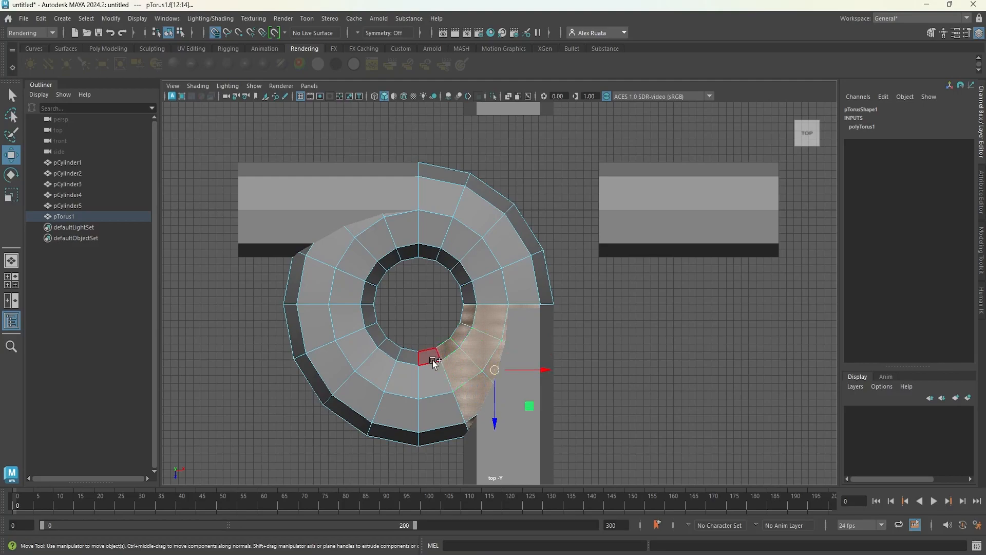
pyautogui.keyDown('shift'); pyautogui.click(429, 358); pyautogui.keyUp('shift')
pyautogui.keyDown('shift'); pyautogui.doubleClick(427, 377); pyautogui.keyUp('shift')
pyautogui.keyDown('shift'); pyautogui.click(408, 359); pyautogui.keyUp('shift')
pyautogui.keyDown('shift'); pyautogui.doubleClick(401, 376); pyautogui.keyUp('shift')
pyautogui.keyDown('shift'); pyautogui.click(390, 348); pyautogui.keyUp('shift')
pyautogui.keyDown('shift'); pyautogui.doubleClick(382, 360); pyautogui.keyUp('shift')
pyautogui.keyDown('shift'); pyautogui.click(376, 335); pyautogui.keyUp('shift')
pyautogui.keyDown('shift'); pyautogui.doubleClick(362, 343); pyautogui.keyUp('shift')
pyautogui.keyDown('shift'); pyautogui.click(368, 315); pyautogui.keyUp('shift')
pyautogui.keyDown('shift'); pyautogui.doubleClick(353, 317); pyautogui.keyUp('shift')
pyautogui.keyDown('shift'); pyautogui.click(368, 293); pyautogui.keyUp('shift')
pyautogui.keyDown('shift'); pyautogui.doubleClick(353, 291); pyautogui.keyUp('shift')
pyautogui.keyDown('shift'); pyautogui.click(374, 279); pyautogui.keyUp('shift')
pyautogui.keyDown('shift'); pyautogui.doubleClick(365, 271); pyautogui.keyUp('shift')
pyautogui.keyDown('shift'); pyautogui.click(390, 264); pyautogui.keyUp('shift')
pyautogui.keyDown('shift'); pyautogui.doubleClick(387, 250); pyautogui.keyUp('shift')
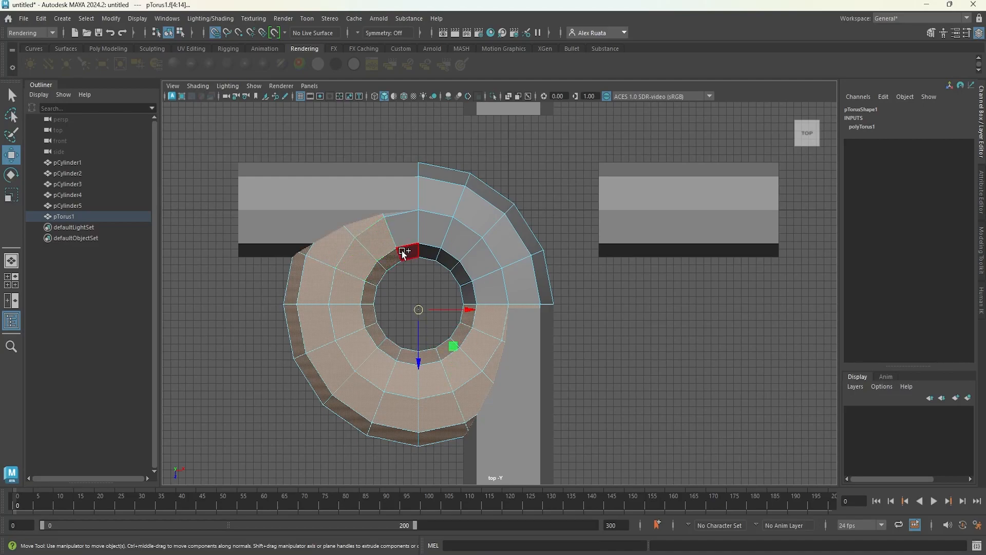
pyautogui.press('Delete')
pyautogui.keyDown('alt'); pyautogui.moveTo(460, 242); pyautogui.dragTo(433, 291, button='middle'); pyautogui.keyUp('alt')
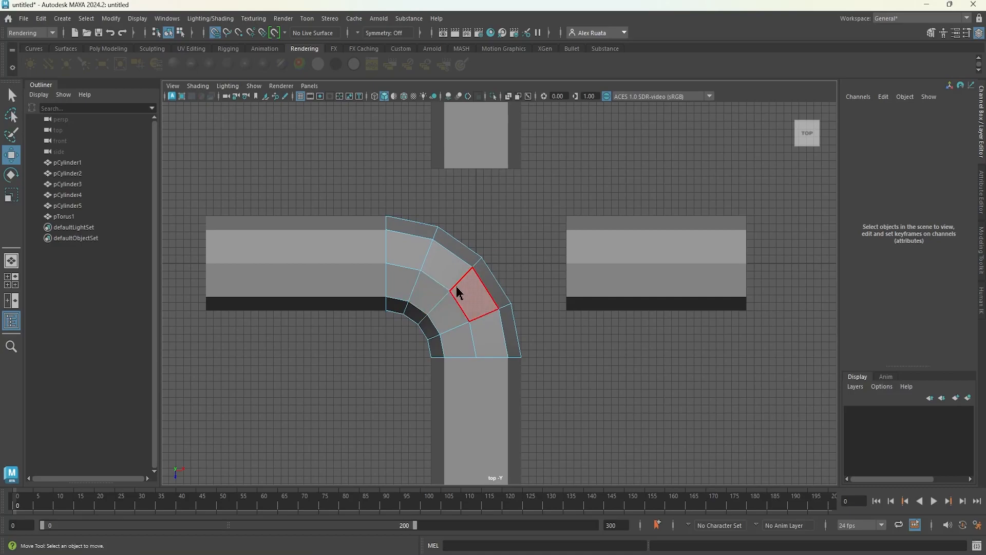
# Step: Return to object selection and examine in perspective how the elbow meets the two adjoining cylinders
pyautogui.moveTo(459, 293); pyautogui.dragTo(473, 273, button='right')
pyautogui.press('space')
pyautogui.press('space')
pyautogui.keyDown('alt'); pyautogui.moveTo(553, 276); pyautogui.dragTo(558, 249); pyautogui.keyUp('alt')
pyautogui.scroll(8, 500, 306)
pyautogui.keyDown('alt'); pyautogui.moveTo(498, 301); pyautogui.dragTo(440, 347); pyautogui.keyUp('alt')
pyautogui.scroll(-5, 440, 348)
pyautogui.rightClick(471, 304)
pyautogui.scroll(-5, 460, 289)
pyautogui.hotkey('ctrl', 'd')
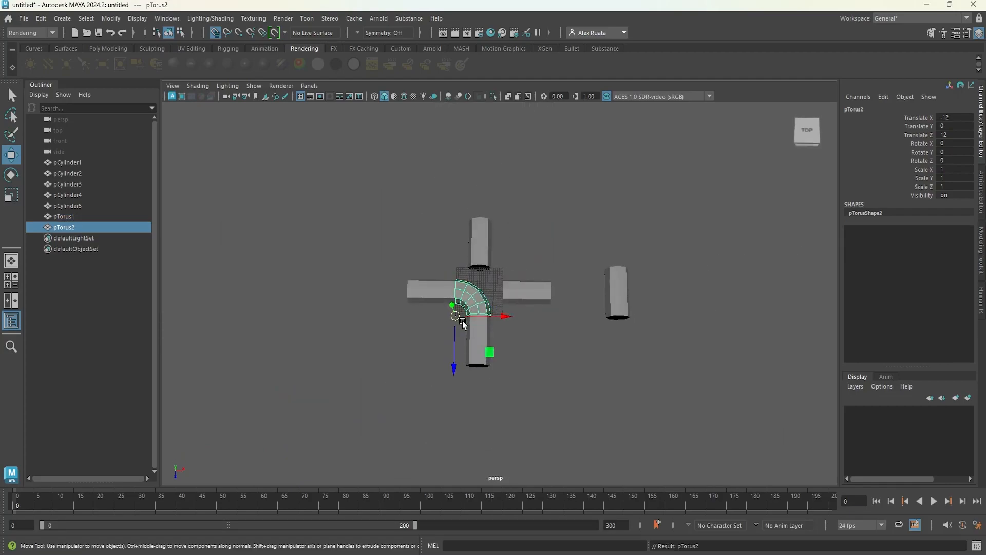
pyautogui.moveTo(457, 320); pyautogui.dragTo(533, 321)
pyautogui.scroll(10, 558, 320)
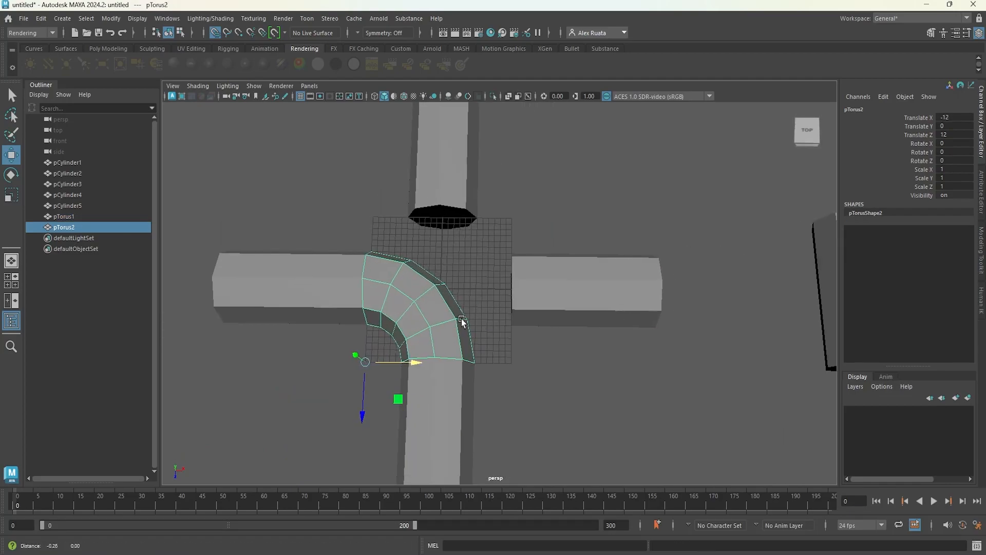
pyautogui.keyDown('alt'); pyautogui.moveTo(459, 326); pyautogui.dragTo(514, 324, button='middle'); pyautogui.keyUp('alt')
pyautogui.press('Delete')
# Step: Duplicate the elbow and move the copy along X to 80, beside the spare straight cylinder
pyautogui.click(604, 274)
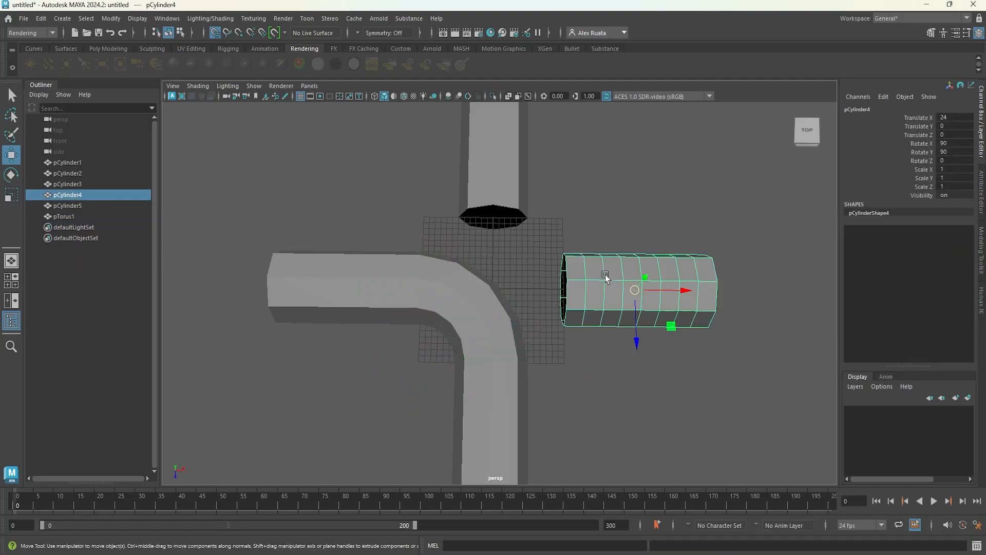
pyautogui.click(477, 297)
pyautogui.hotkey('ctrl', 'd')
pyautogui.moveTo(480, 310); pyautogui.dragTo(699, 357)
pyautogui.scroll(-5, 489, 324)
pyautogui.moveTo(489, 323); pyautogui.dragTo(616, 331)
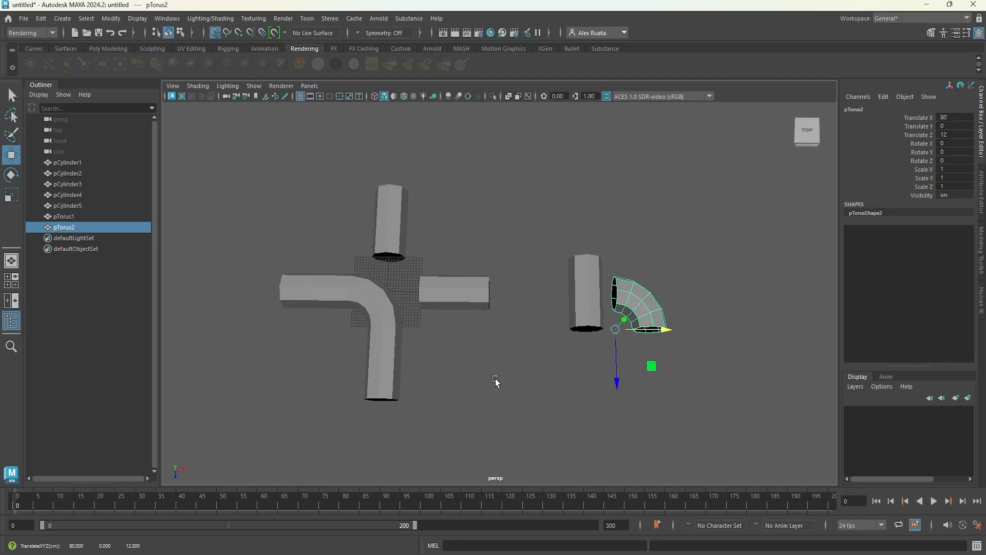
# Step: Select the elbow at the central junction and show it in the top view
pyautogui.click(383, 318)
pyautogui.hotkey('shift', 'f')
pyautogui.press('space')
pyautogui.press('space')
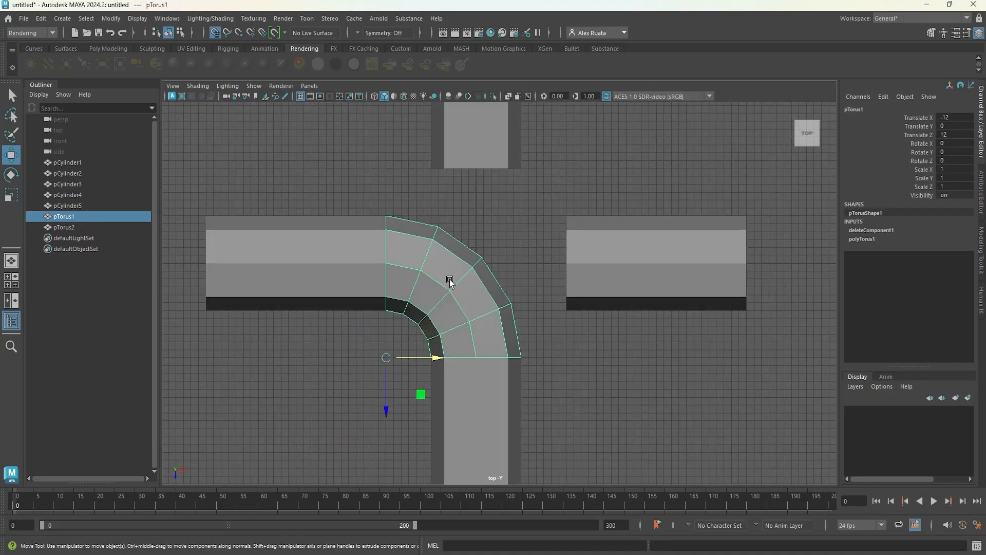
pyautogui.click(41, 18)
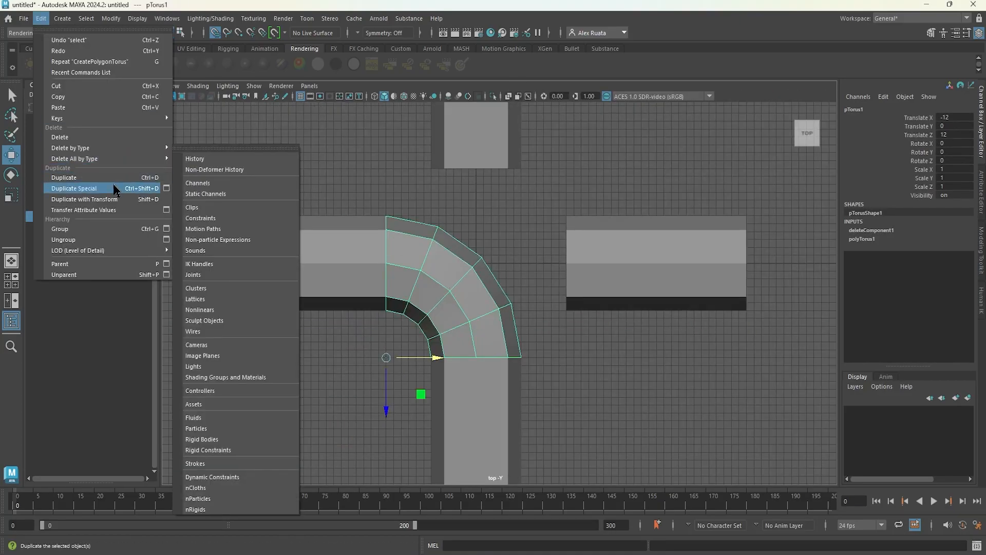
pyautogui.click(113, 187)
pyautogui.scroll(-3, 348, 268)
pyautogui.moveTo(483, 334); pyautogui.dragTo(581, 334)
pyautogui.hotkey('ctrl', 'z')
pyautogui.hotkey('ctrl', 'z')
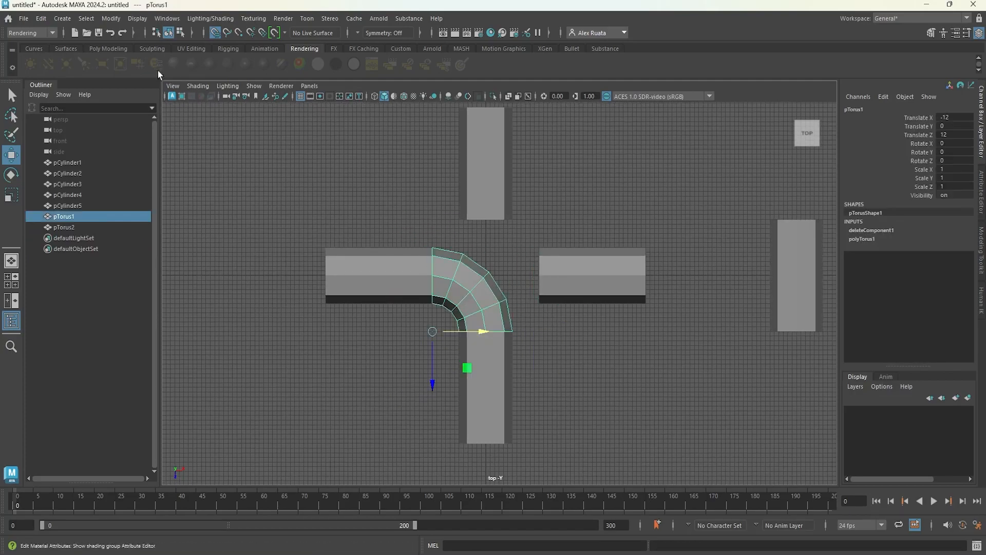
# Step: Make a mirrored copy of the elbow using Duplicate Special with Scale X -1, and move the copy to X 12
pyautogui.click(41, 18)
pyautogui.click(167, 188)
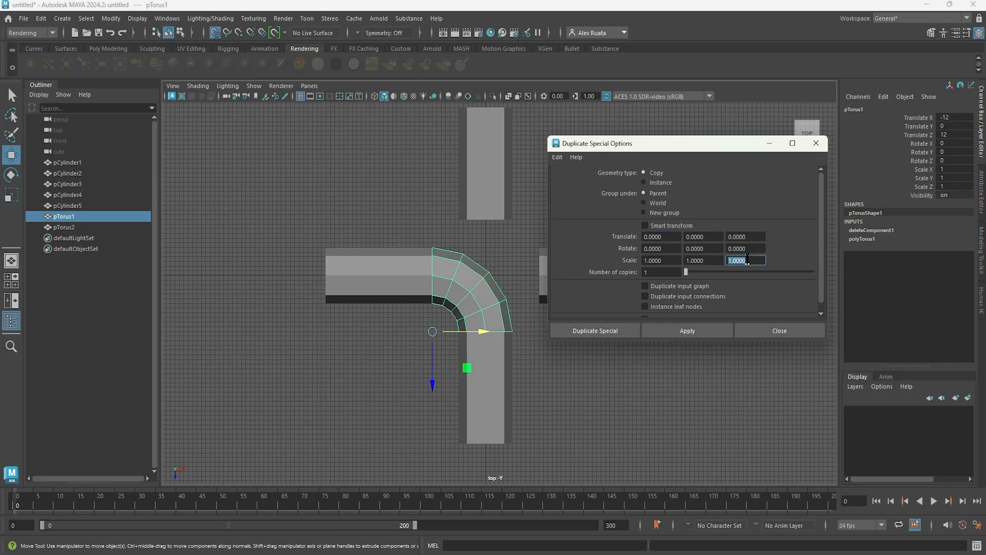
pyautogui.click(675, 260)
pyautogui.click(585, 330)
pyautogui.moveTo(481, 332); pyautogui.dragTo(537, 333)
pyautogui.scroll(5, 538, 336)
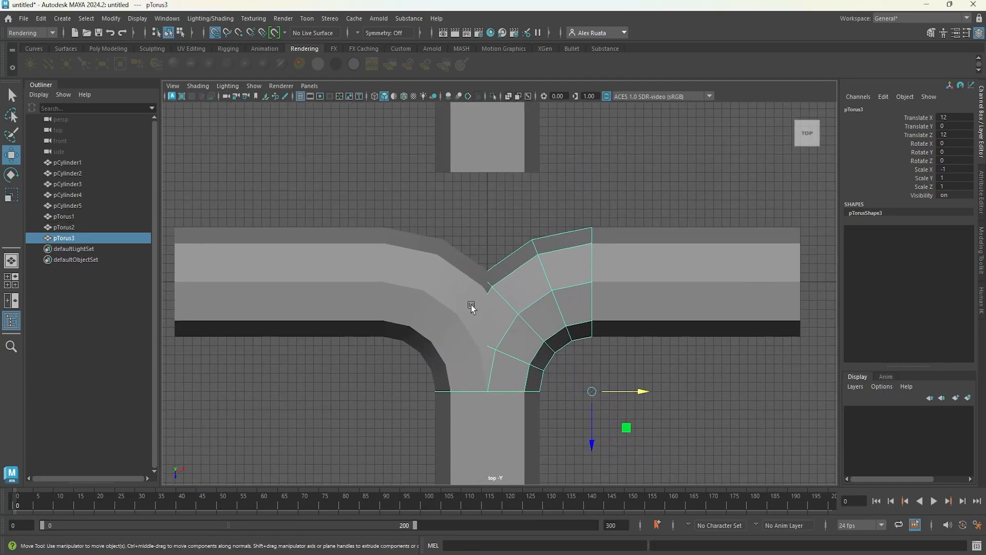
# Step: Combine the original elbow and its mirrored copy into one mesh, using the Modeling menu set
pyautogui.keyDown('shift'); pyautogui.click(512, 310); pyautogui.keyUp('shift')
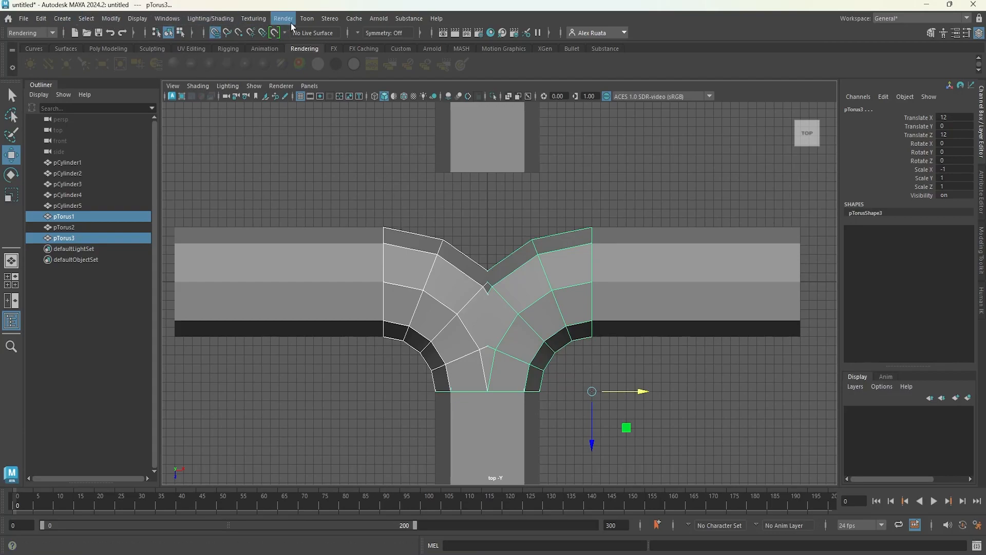
pyautogui.click(31, 32)
pyautogui.click(23, 45)
pyautogui.click(195, 19)
pyautogui.click(216, 58)
# Step: In face selection from above, start deleting the intersecting faces where the two combined elbows cross, undoing an accidental move
pyautogui.moveTo(446, 272); pyautogui.dragTo(446, 303, button='right')
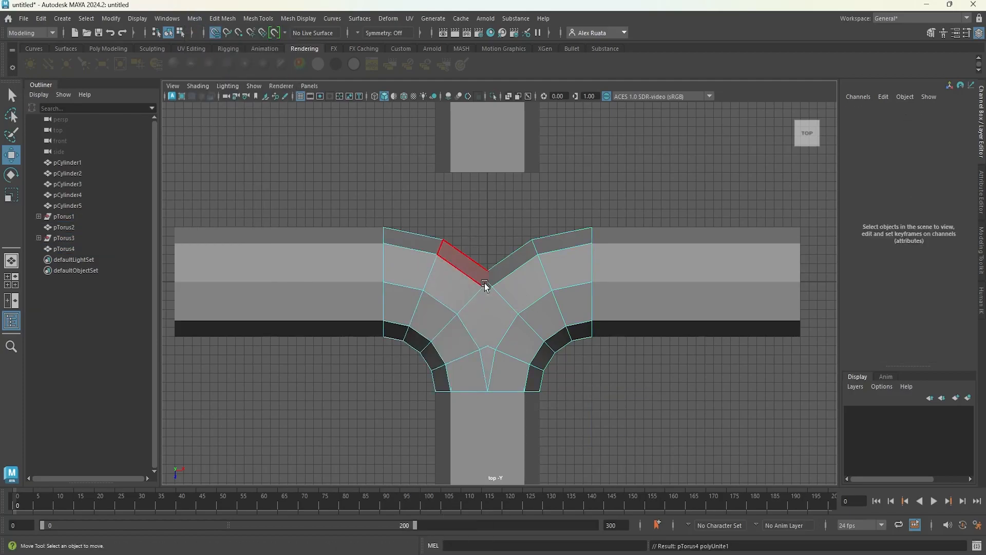
pyautogui.scroll(3, 481, 280)
pyautogui.click(469, 266)
pyautogui.click(517, 251)
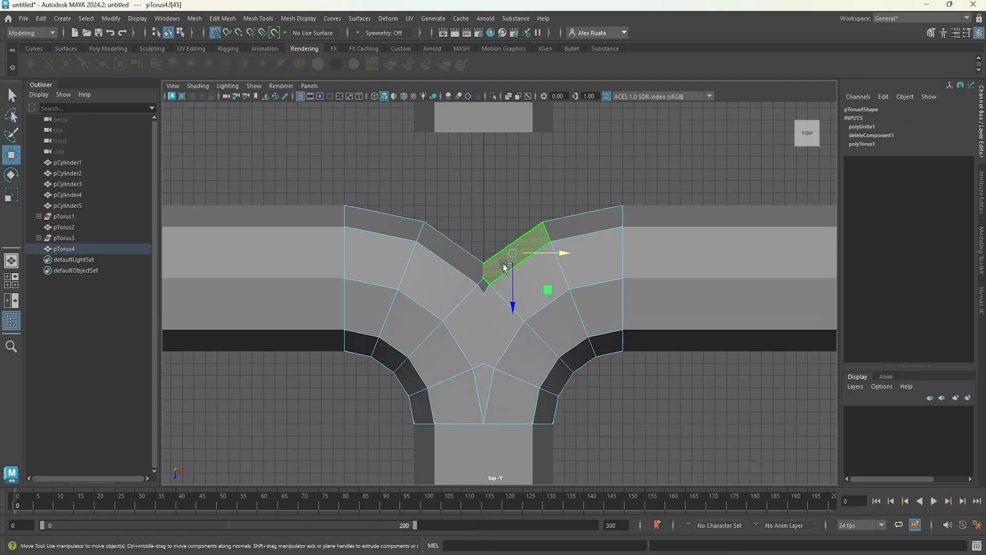
pyautogui.doubleClick(504, 289)
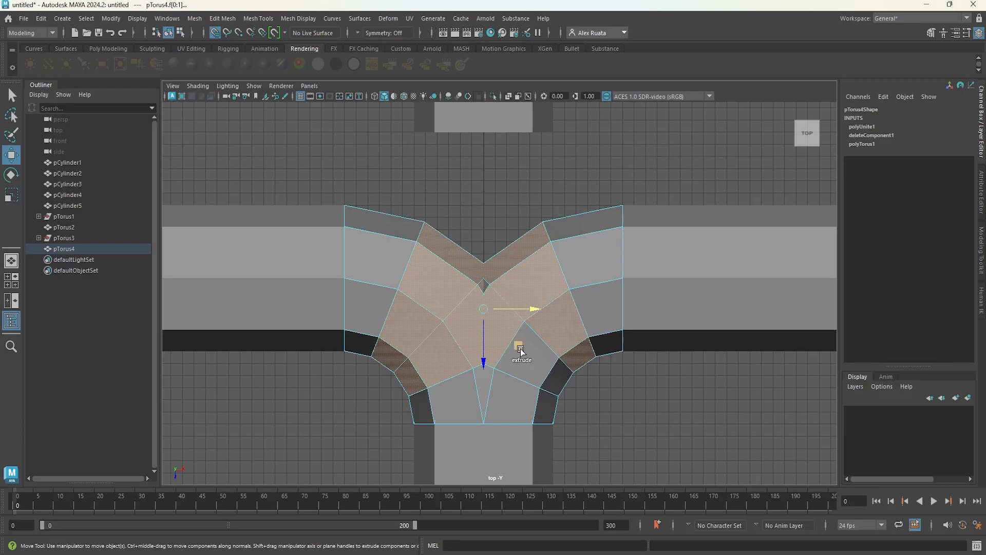
pyautogui.click(512, 403)
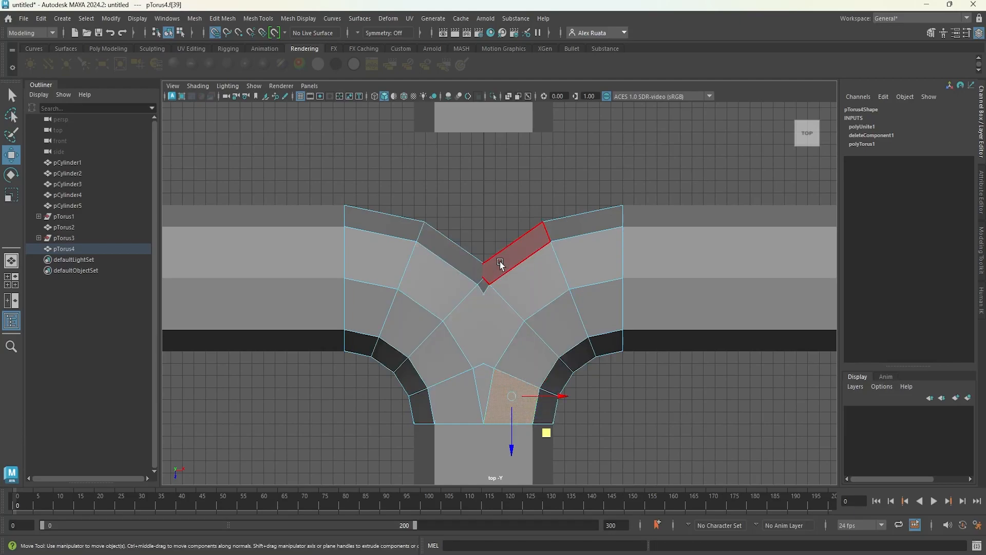
pyautogui.press('Delete')
pyautogui.moveTo(480, 329)
pyautogui.mouseDown()
pyautogui.moveTo(524, 295)
pyautogui.moveTo(481, 314)
pyautogui.mouseUp()
pyautogui.hotkey('ctrl', 'z')
# Step: In perspective from behind, delete the overlapping faces inside the combined elbows
pyautogui.press('space')
pyautogui.press('space')
pyautogui.scroll(4, 525, 275)
pyautogui.keyDown('alt'); pyautogui.moveTo(563, 219); pyautogui.dragTo(479, 296); pyautogui.keyUp('alt')
pyautogui.click(488, 279)
pyautogui.press('Delete')
pyautogui.click(440, 251)
pyautogui.press('Delete')
pyautogui.click(449, 321)
pyautogui.press('Delete')
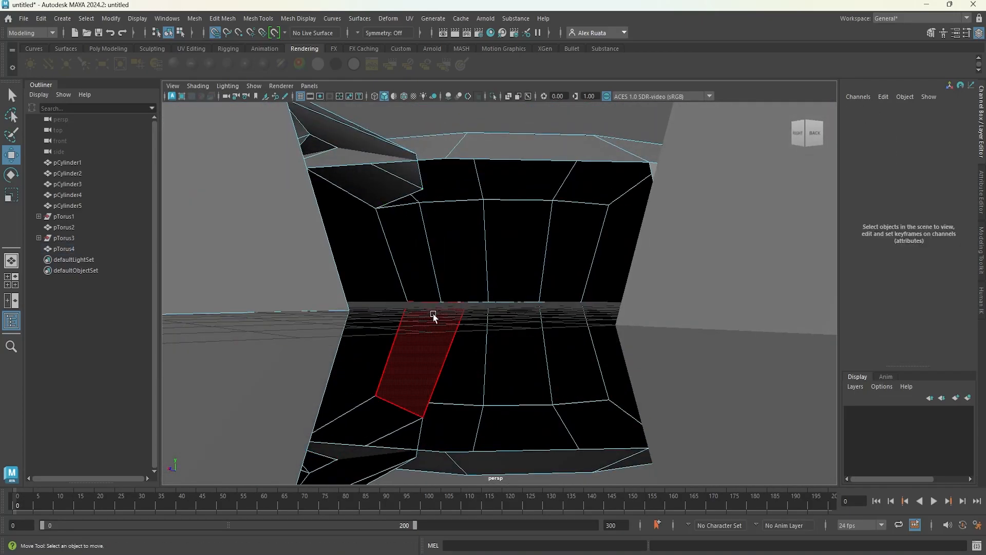
# Step: Delete further crossing faces around the back of the combined elbows
pyautogui.keyDown('alt'); pyautogui.moveTo(435, 339); pyautogui.dragTo(505, 253); pyautogui.keyUp('alt')
pyautogui.click(504, 253)
pyautogui.press('Delete')
pyautogui.click(449, 295)
pyautogui.press('Delete')
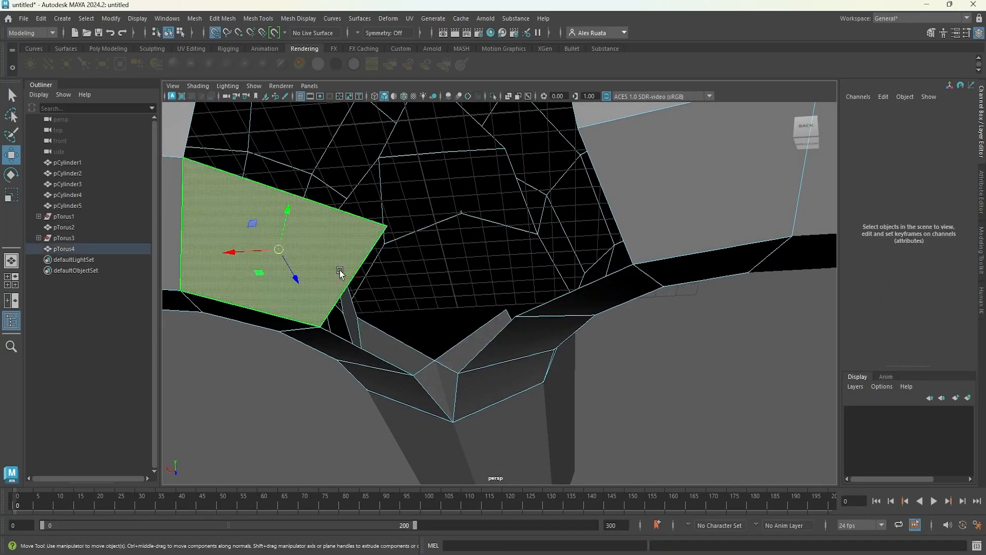
pyautogui.keyDown('alt'); pyautogui.moveTo(376, 292); pyautogui.dragTo(390, 328); pyautogui.keyUp('alt')
pyautogui.keyDown('alt'); pyautogui.moveTo(339, 262); pyautogui.dragTo(458, 249); pyautogui.keyUp('alt')
pyautogui.click(392, 233)
pyautogui.press('Delete')
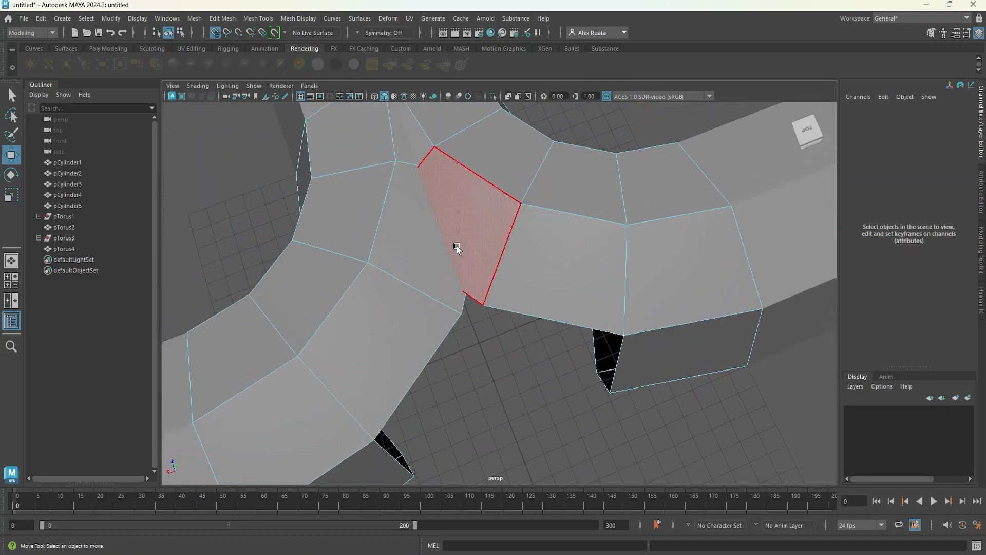
# Step: Delete the remaining crossing faces along the upper seam, leaving an open gap between the two elbow halves
pyautogui.click(438, 162)
pyautogui.press('Delete')
pyautogui.keyDown('alt'); pyautogui.moveTo(408, 169); pyautogui.dragTo(474, 229); pyautogui.keyUp('alt')
pyautogui.click(572, 303)
pyautogui.press('Delete')
pyautogui.keyDown('alt'); pyautogui.moveTo(573, 304); pyautogui.dragTo(480, 299); pyautogui.keyUp('alt')
# Step: Use Append to Polygon to bridge the upper side of the gap between the two elbow halves
pyautogui.press('g')
pyautogui.click(236, 23)
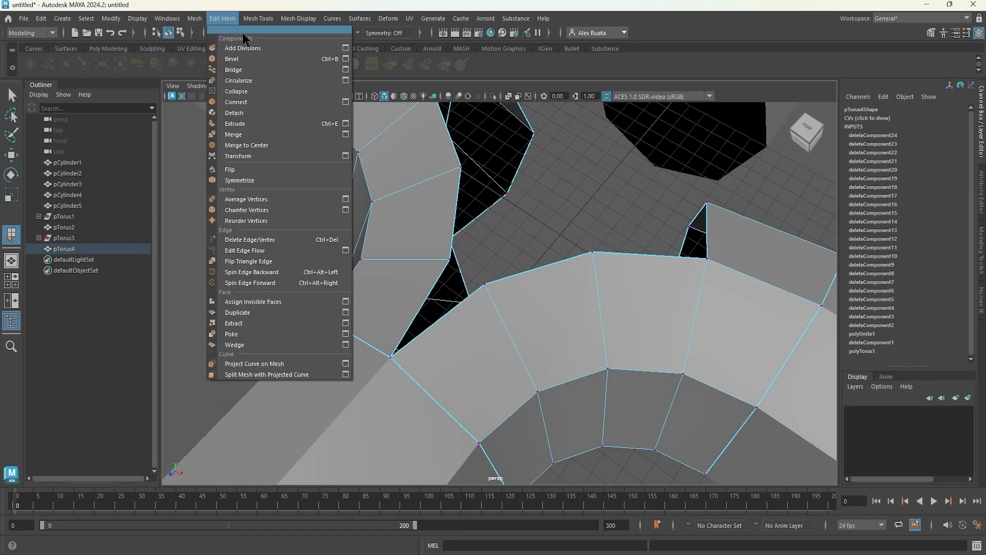
pyautogui.click(287, 39)
pyautogui.click(258, 18)
pyautogui.click(280, 58)
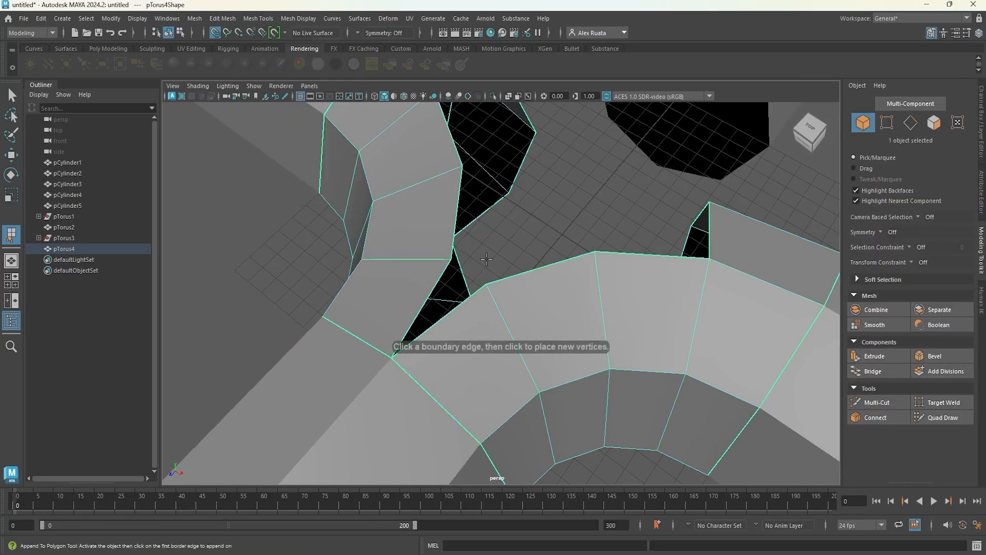
pyautogui.press('Return')
pyautogui.keyDown('alt'); pyautogui.moveTo(456, 214); pyautogui.dragTo(385, 238); pyautogui.keyUp('alt')
pyautogui.keyDown('alt'); pyautogui.moveTo(604, 176); pyautogui.dragTo(596, 201); pyautogui.keyUp('alt')
pyautogui.click(584, 213)
pyautogui.press('Return')
pyautogui.click(319, 334)
pyautogui.press('Return')
# Step: Append polygons across the back wall and underside of the gap between the elbow halves
pyautogui.keyDown('alt'); pyautogui.moveTo(319, 334); pyautogui.dragTo(521, 219); pyautogui.keyUp('alt')
pyautogui.click(423, 141)
pyautogui.click(319, 159)
pyautogui.press('Return')
pyautogui.keyDown('alt'); pyautogui.moveTo(552, 290); pyautogui.dragTo(446, 247); pyautogui.keyUp('alt')
pyautogui.click(499, 228)
pyautogui.click(375, 255)
pyautogui.press('Return')
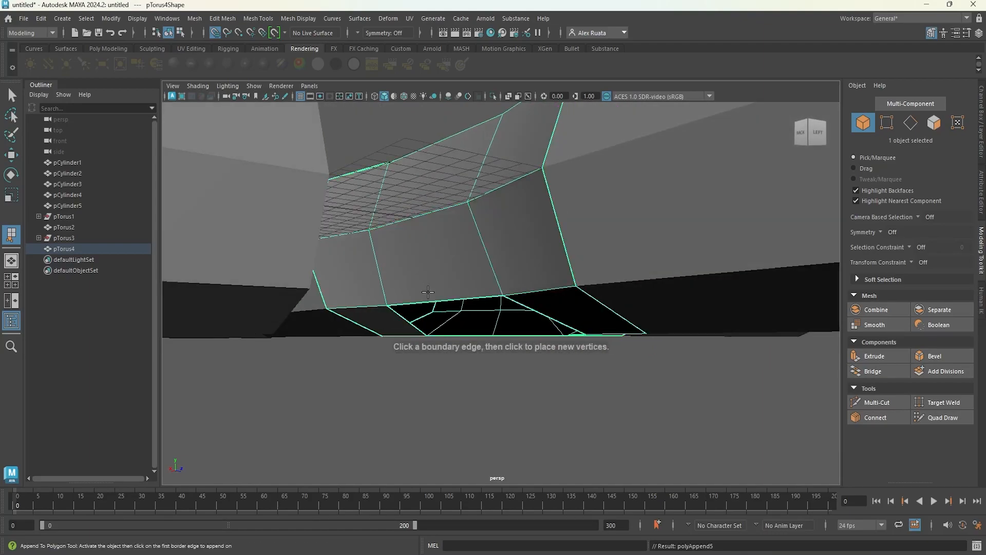
pyautogui.keyDown('alt'); pyautogui.moveTo(425, 288); pyautogui.dragTo(555, 223); pyautogui.keyUp('alt')
pyautogui.press('Return')
pyautogui.keyDown('alt'); pyautogui.moveTo(361, 255); pyautogui.dragTo(554, 264); pyautogui.keyUp('alt')
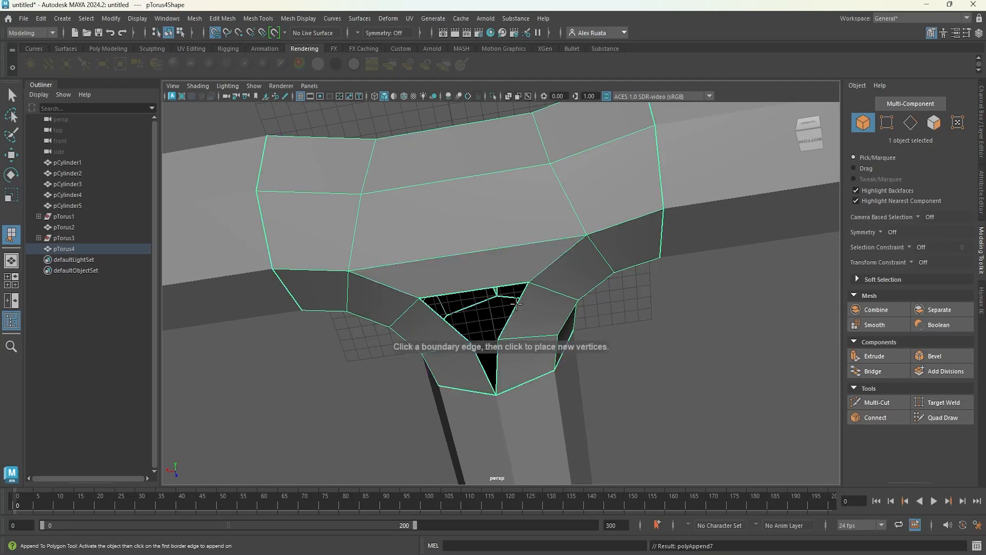
# Step: Merge the two seam vertices above the stem opening to their center, on both the underside and the upper side of the T-junction
pyautogui.keyDown('alt'); pyautogui.moveTo(494, 296); pyautogui.dragTo(481, 205); pyautogui.keyUp('alt')
pyautogui.moveTo(441, 192); pyautogui.dragTo(406, 193, button='right')
pyautogui.click(462, 209)
pyautogui.click(257, 18)
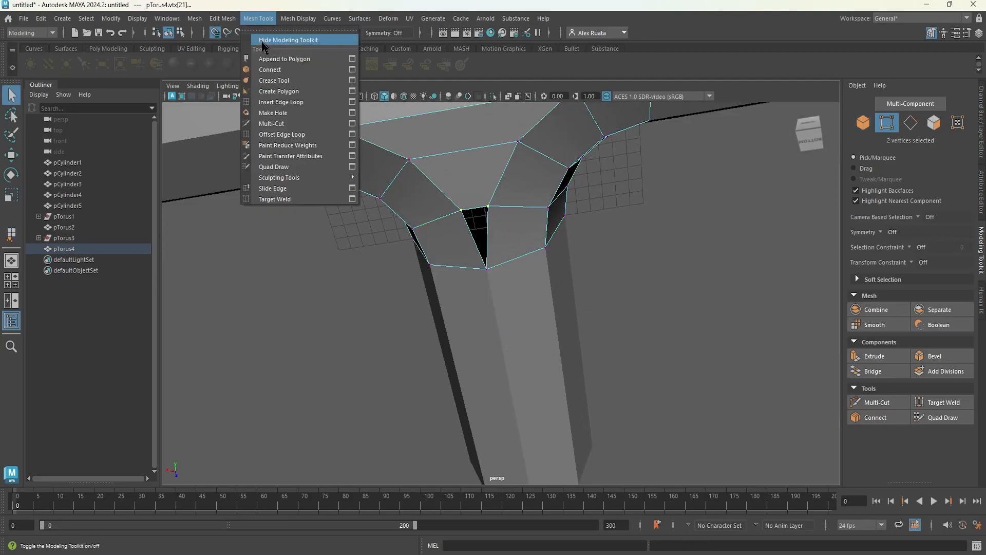
pyautogui.moveTo(223, 18)
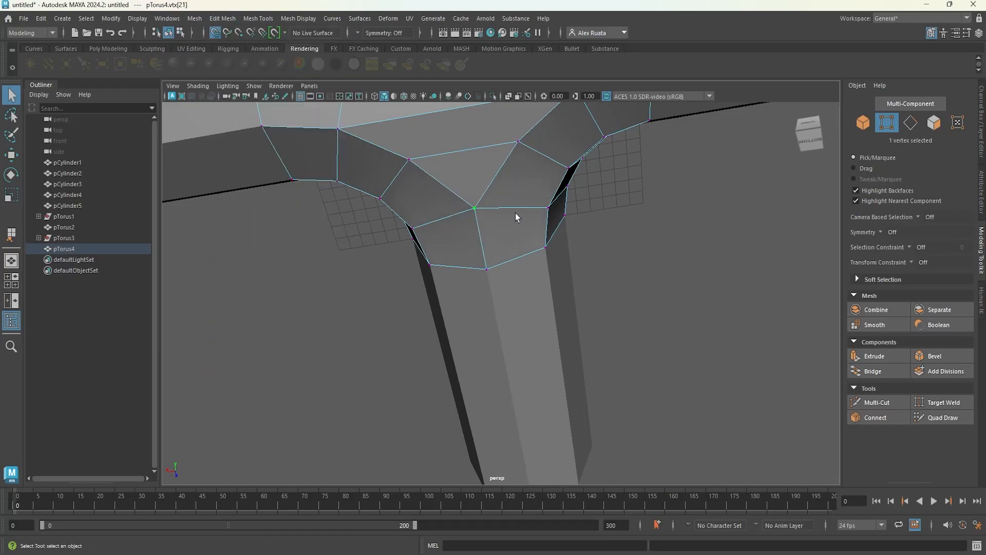
pyautogui.keyDown('alt'); pyautogui.moveTo(517, 214); pyautogui.dragTo(386, 258); pyautogui.keyUp('alt')
pyautogui.keyDown('alt'); pyautogui.moveTo(386, 257); pyautogui.dragTo(520, 223, button='right'); pyautogui.keyUp('alt')
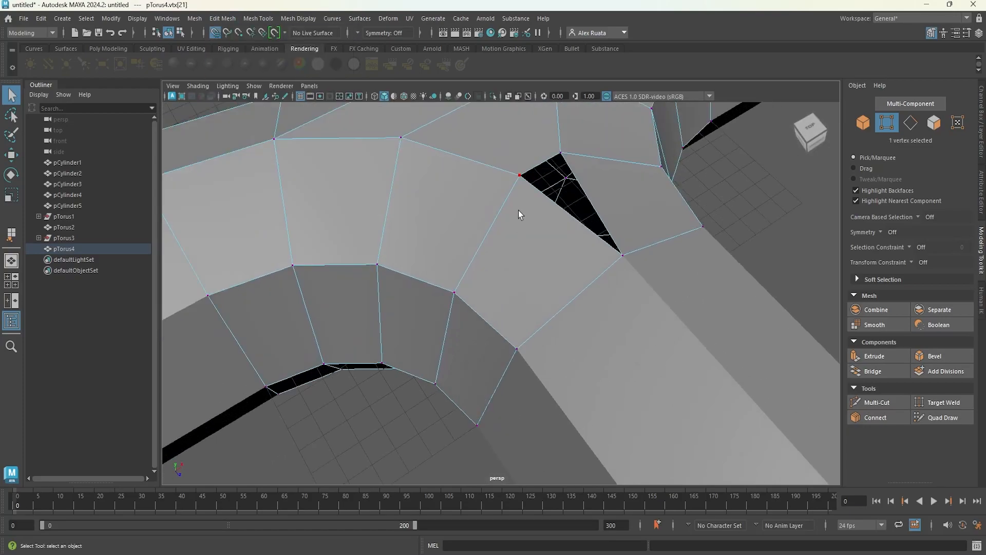
pyautogui.keyDown('alt'); pyautogui.moveTo(569, 157); pyautogui.dragTo(513, 267, button='right'); pyautogui.keyUp('alt')
pyautogui.keyDown('alt'); pyautogui.moveTo(513, 267); pyautogui.dragTo(532, 191); pyautogui.keyUp('alt')
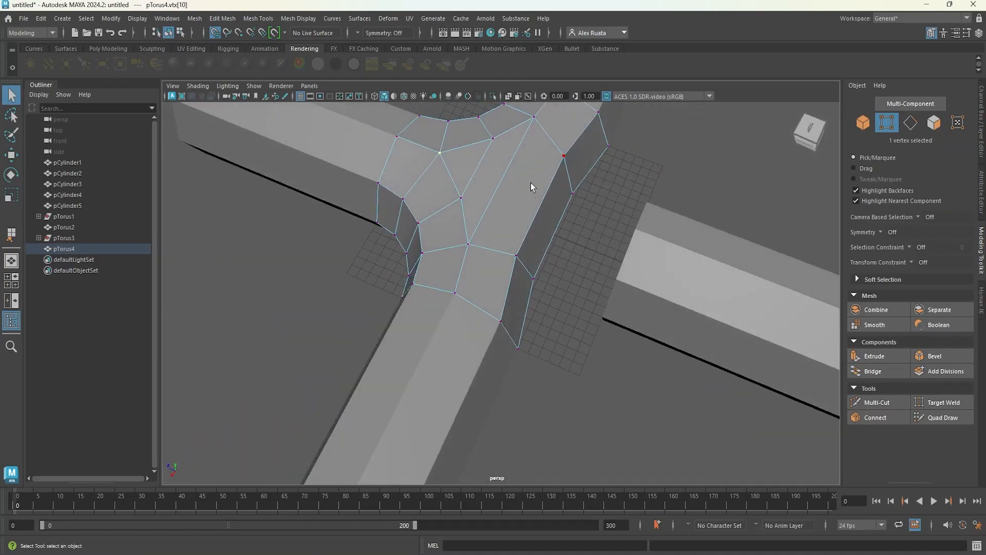
# Step: Move the vertex pairs of the T-junction's back wall along Z until the wall lines up with the adjoining cylinders
pyautogui.keyDown('alt'); pyautogui.moveTo(520, 255); pyautogui.dragTo(548, 280); pyautogui.keyUp('alt')
pyautogui.keyDown('alt'); pyautogui.moveTo(548, 280); pyautogui.dragTo(514, 292, button='middle'); pyautogui.keyUp('alt')
pyautogui.press('w')
pyautogui.scroll(4, 482, 246)
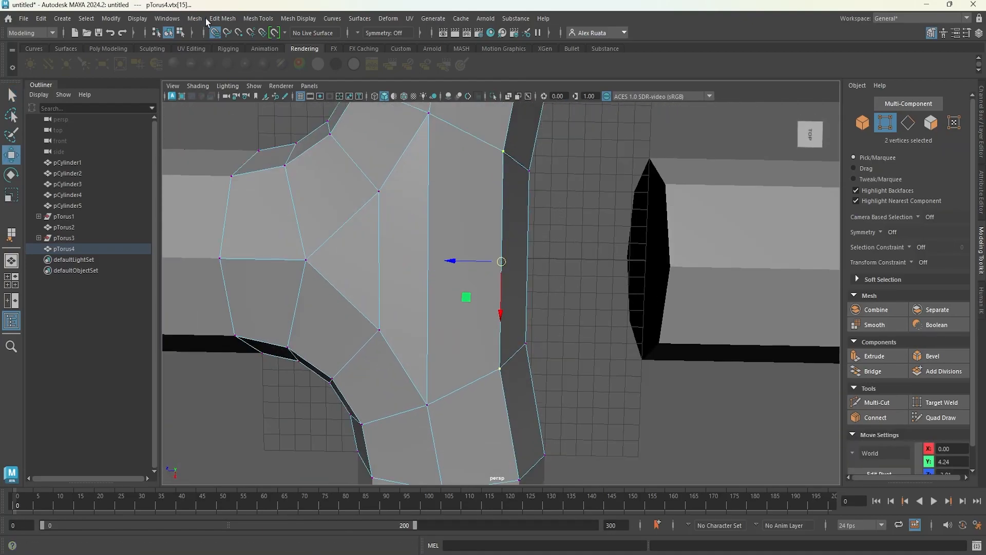
pyautogui.keyDown('alt'); pyautogui.moveTo(457, 226); pyautogui.dragTo(403, 239, button='middle'); pyautogui.keyUp('alt')
pyautogui.moveTo(392, 274); pyautogui.dragTo(432, 313)
pyautogui.click(464, 347)
pyautogui.keyDown('shift'); pyautogui.click(494, 225); pyautogui.keyUp('shift')
pyautogui.keyDown('alt'); pyautogui.moveTo(493, 225); pyautogui.dragTo(489, 179); pyautogui.keyUp('alt')
pyautogui.moveTo(439, 268); pyautogui.dragTo(483, 286)
pyautogui.keyDown('alt'); pyautogui.moveTo(482, 297); pyautogui.dragTo(416, 234); pyautogui.keyUp('alt')
pyautogui.press('space')
pyautogui.press('space')
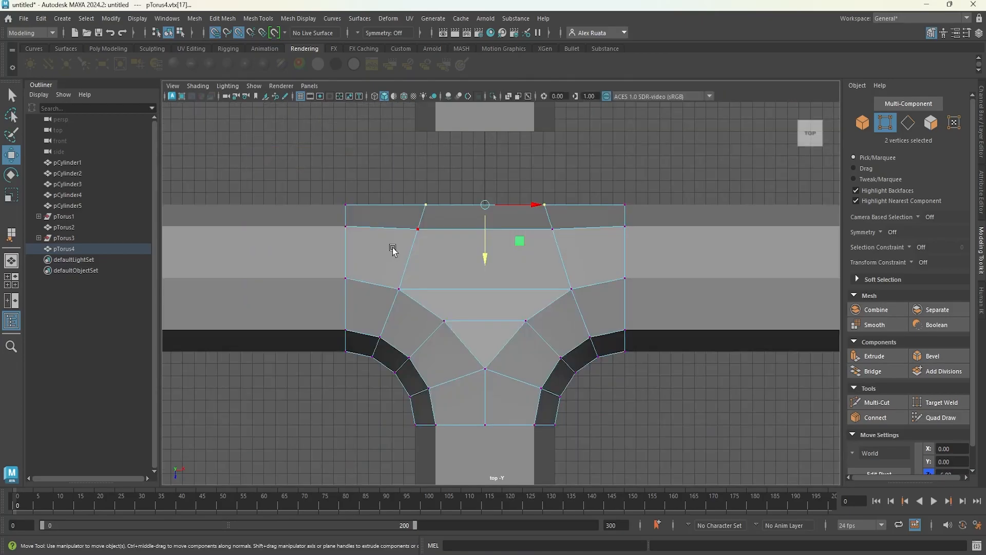
# Step: In object selection, duplicate the T-junction, move the copy to X 115 beside the spare elbow, and remove the original from the center
pyautogui.press('space')
pyautogui.press('space')
pyautogui.keyDown('alt'); pyautogui.moveTo(511, 284); pyautogui.dragTo(537, 316); pyautogui.keyUp('alt')
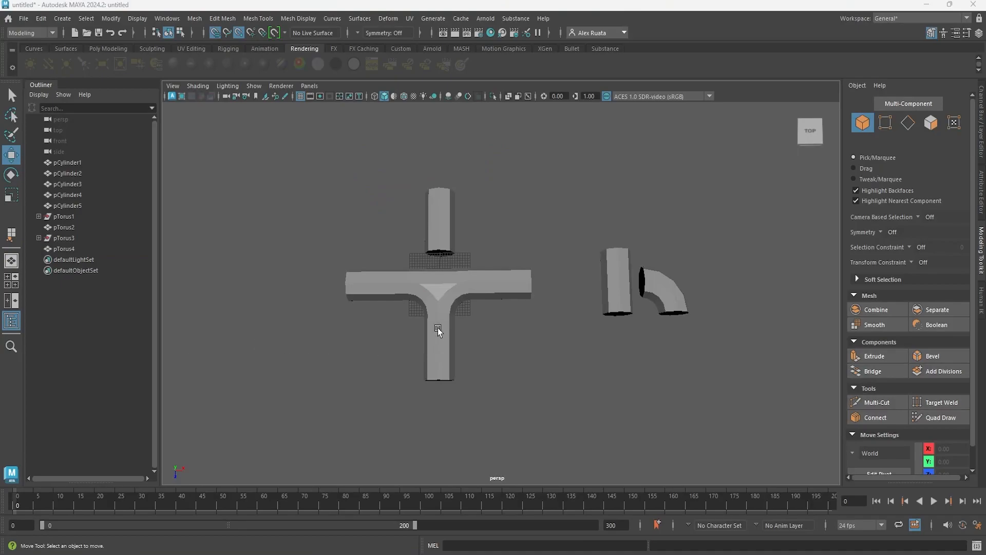
pyautogui.keyDown('alt'); pyautogui.moveTo(438, 327); pyautogui.dragTo(412, 320); pyautogui.keyUp('alt')
pyautogui.click(471, 278)
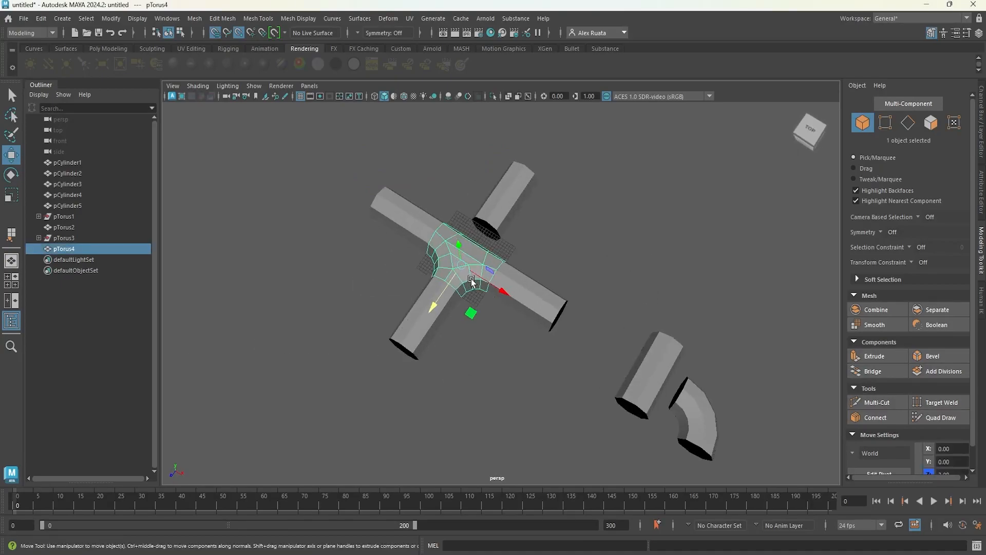
pyautogui.scroll(3, 471, 275)
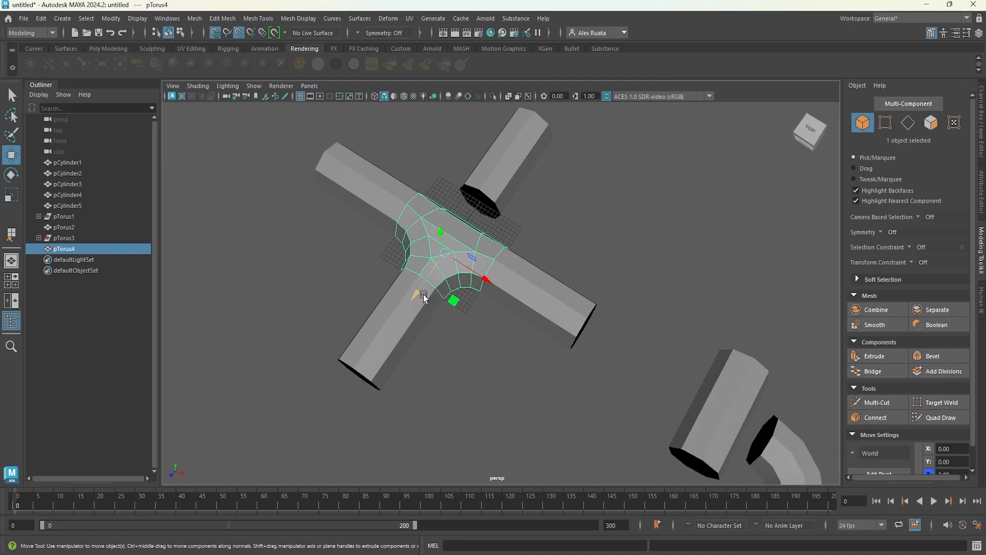
pyautogui.keyDown('alt'); pyautogui.moveTo(421, 303); pyautogui.dragTo(486, 297); pyautogui.keyUp('alt')
pyautogui.scroll(-3, 486, 297)
pyautogui.keyDown('alt'); pyautogui.moveTo(486, 296); pyautogui.dragTo(483, 302, button='middle'); pyautogui.keyUp('alt')
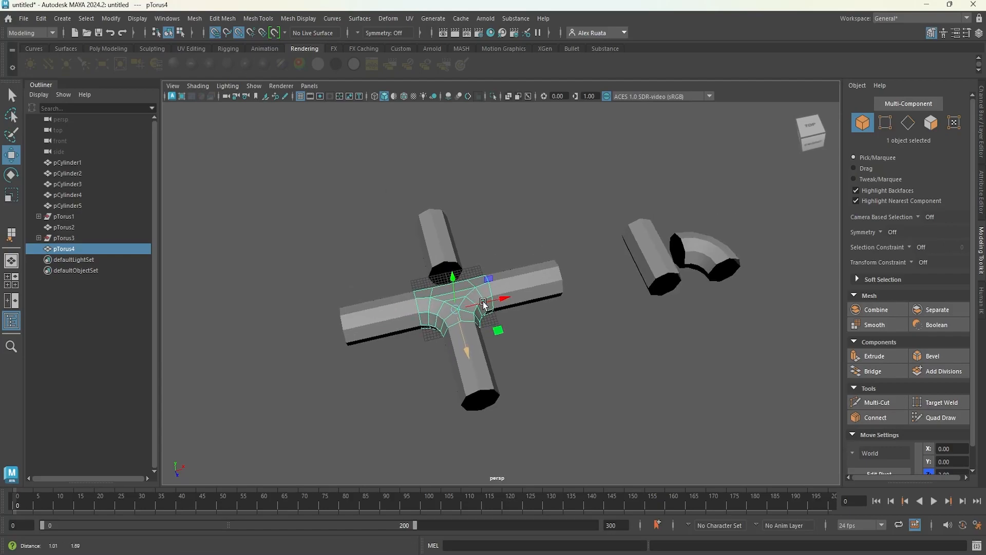
pyautogui.keyDown('alt'); pyautogui.moveTo(452, 318); pyautogui.dragTo(488, 362); pyautogui.keyUp('alt')
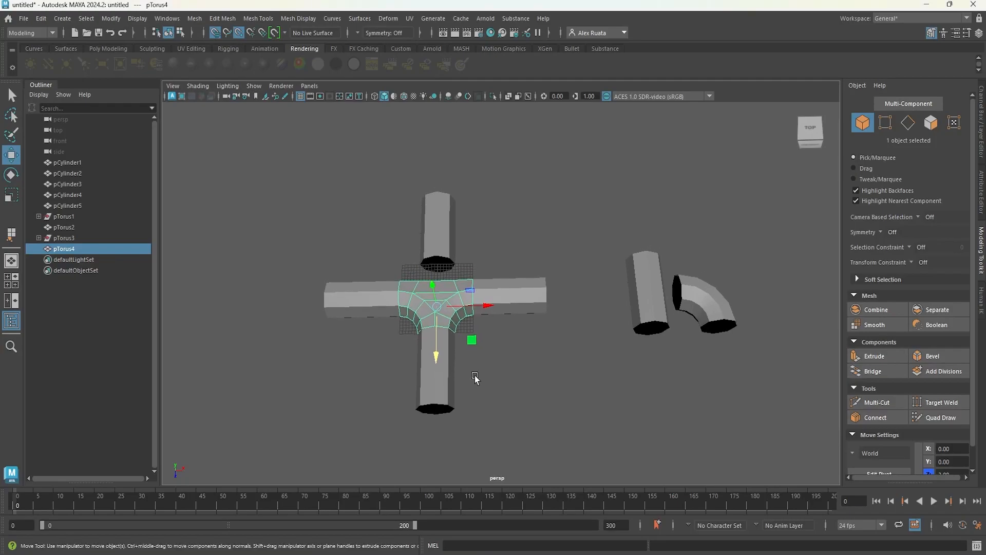
pyautogui.hotkey('ctrl', 'd')
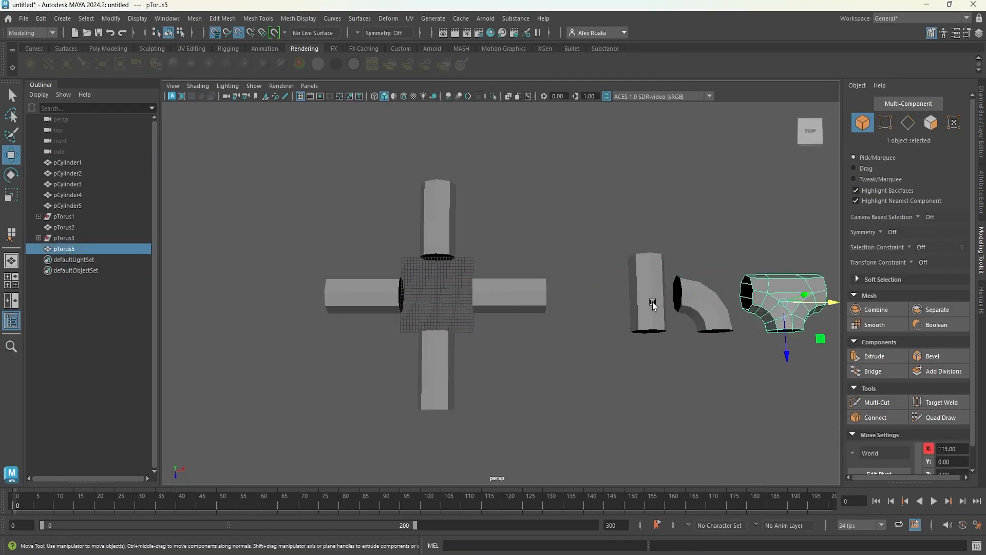
# Step: Duplicate the spare straight cylinder and move the copy to X 0, filling the gap at the center
pyautogui.click(820, 129)
pyautogui.hotkey('ctrl', 'a')
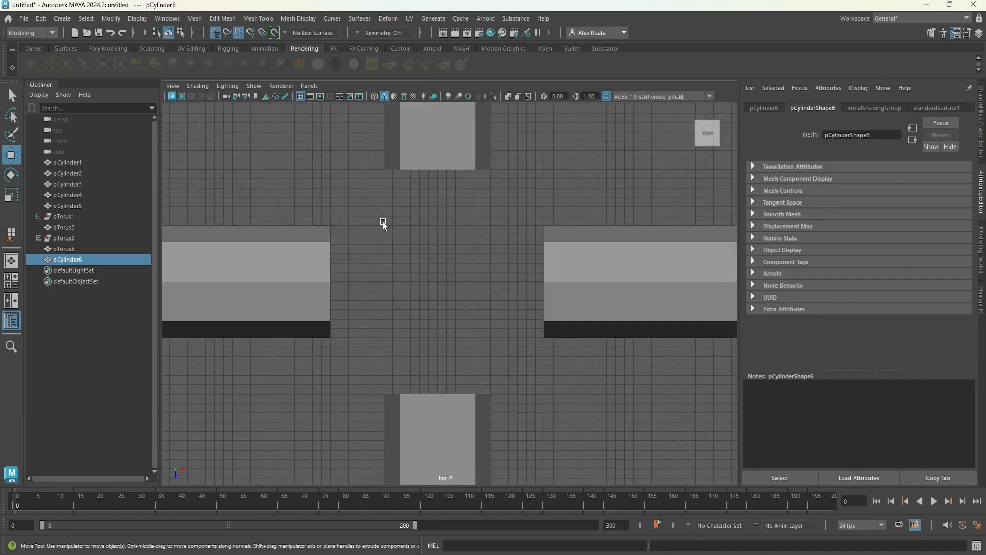
pyautogui.click(969, 33)
pyautogui.click(968, 33)
pyautogui.click(978, 32)
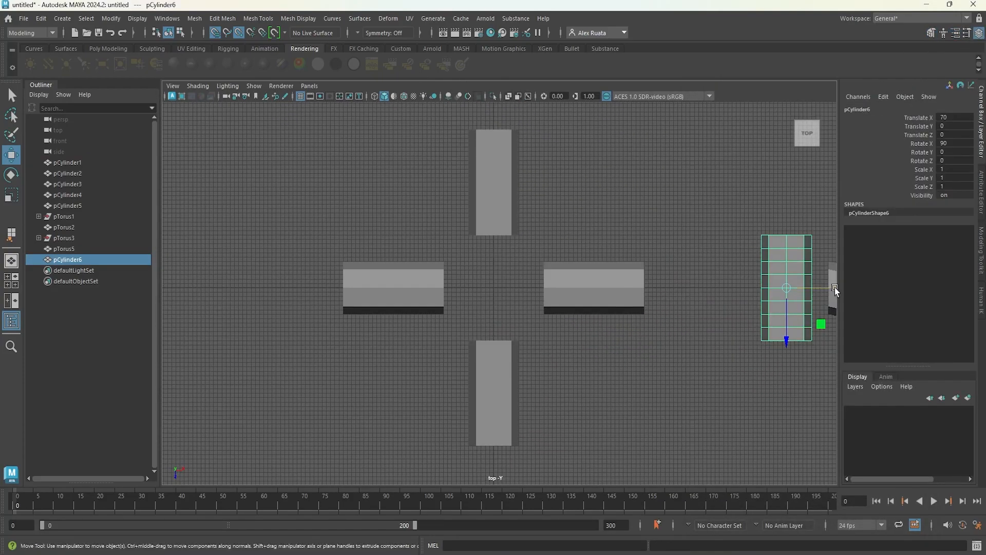
pyautogui.moveTo(495, 289); pyautogui.dragTo(504, 301)
pyautogui.scroll(3, 504, 301)
# Step: Duplicate the central cylinder, place the copy at X 0 and set its Rotate Y to 90 to form a cross
pyautogui.hotkey('shift', 'd')
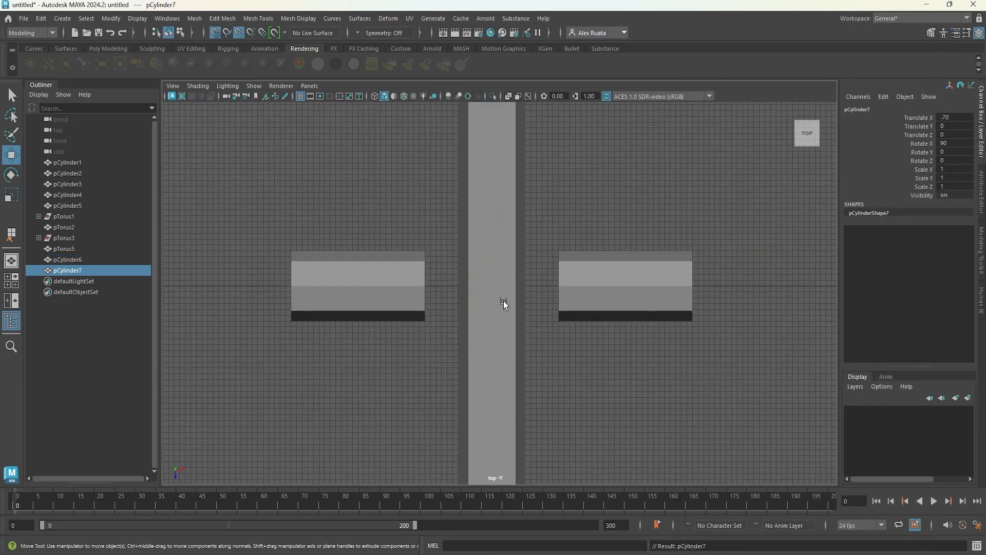
pyautogui.click(92, 271)
pyautogui.scroll(-4, 616, 316)
pyautogui.scroll(1, 616, 316)
pyautogui.moveTo(291, 289); pyautogui.dragTo(509, 255)
pyautogui.scroll(2, 493, 291)
pyautogui.press('e')
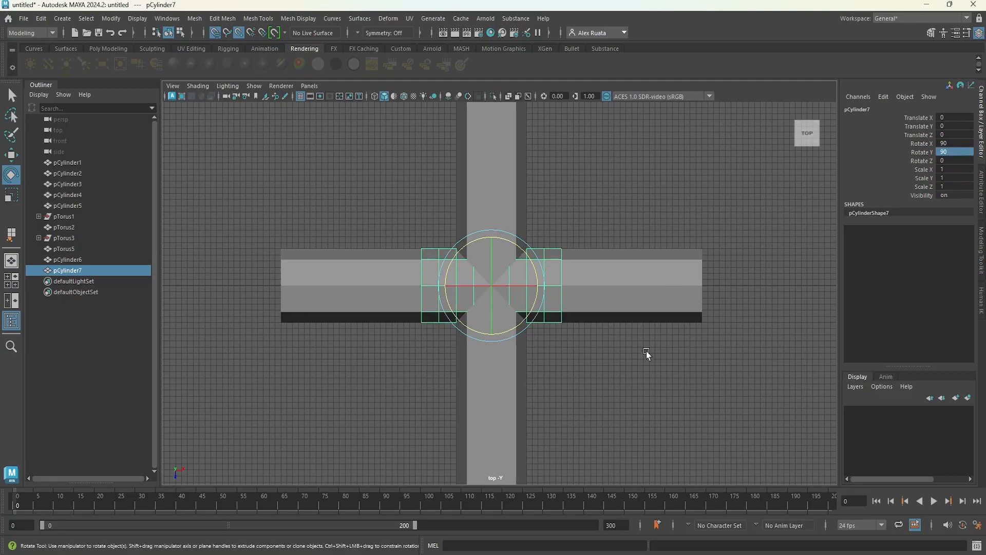
# Step: Combine the two crossing central cylinders into one mesh and switch it to face selection
pyautogui.keyDown('alt'); pyautogui.moveTo(445, 271); pyautogui.dragTo(539, 267); pyautogui.keyUp('alt')
pyautogui.click(196, 18)
pyautogui.click(236, 61)
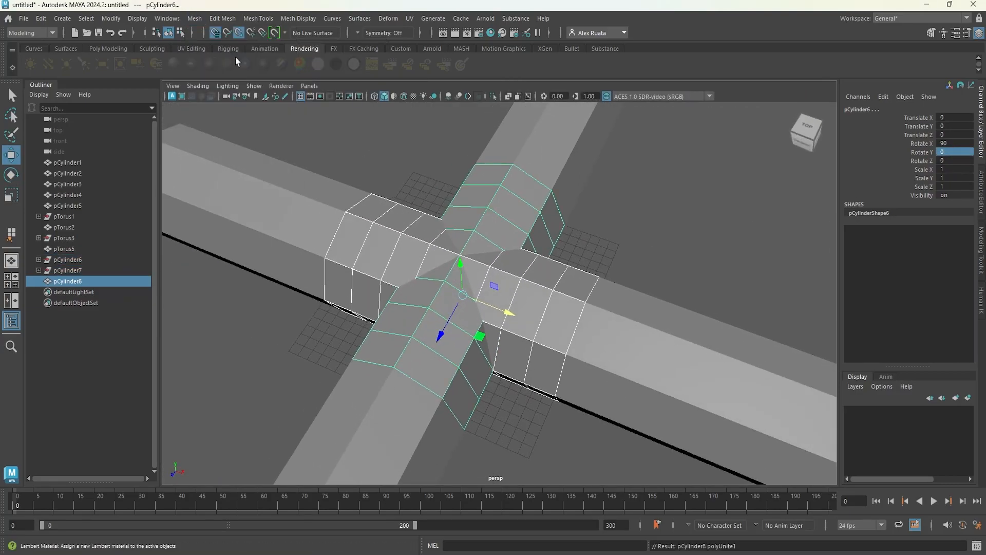
pyautogui.scroll(3, 447, 257)
pyautogui.moveTo(471, 247); pyautogui.dragTo(456, 251, button='right')
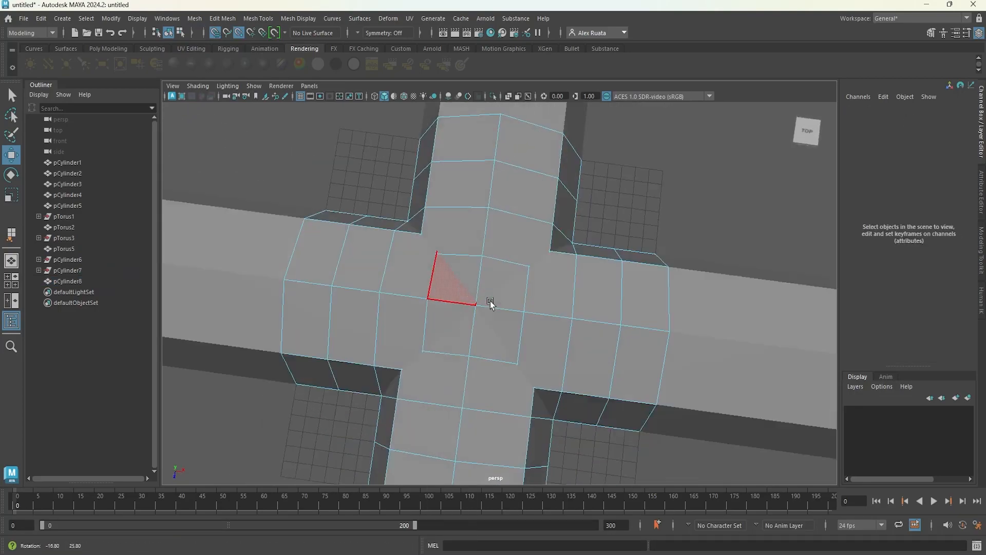
# Step: In the top view, select the overlapping faces at the center of the cross and delete them
pyautogui.press('space')
pyautogui.press('space')
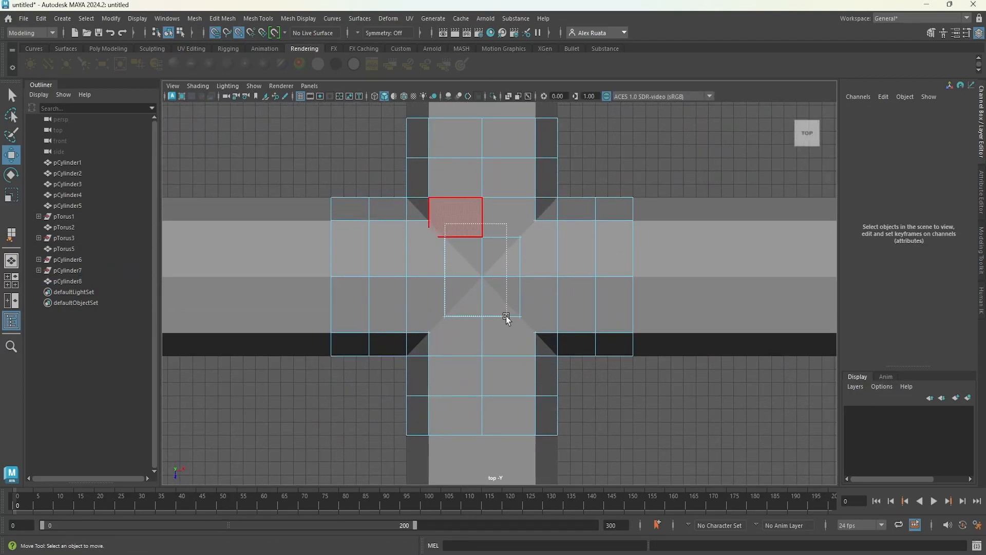
pyautogui.moveTo(505, 310); pyautogui.dragTo(516, 338)
pyautogui.press('Delete')
pyautogui.press('space')
pyautogui.press('space')
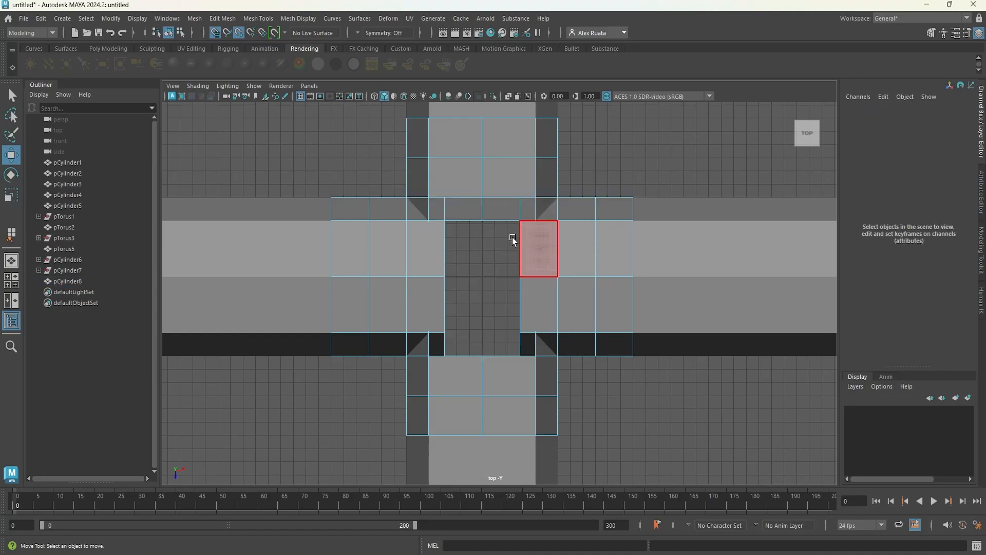
# Step: Delete the leftover inner wall faces of the crosswise cylinder next to the central opening
pyautogui.keyDown('alt'); pyautogui.moveTo(529, 249); pyautogui.dragTo(506, 288); pyautogui.keyUp('alt')
pyautogui.click(506, 290)
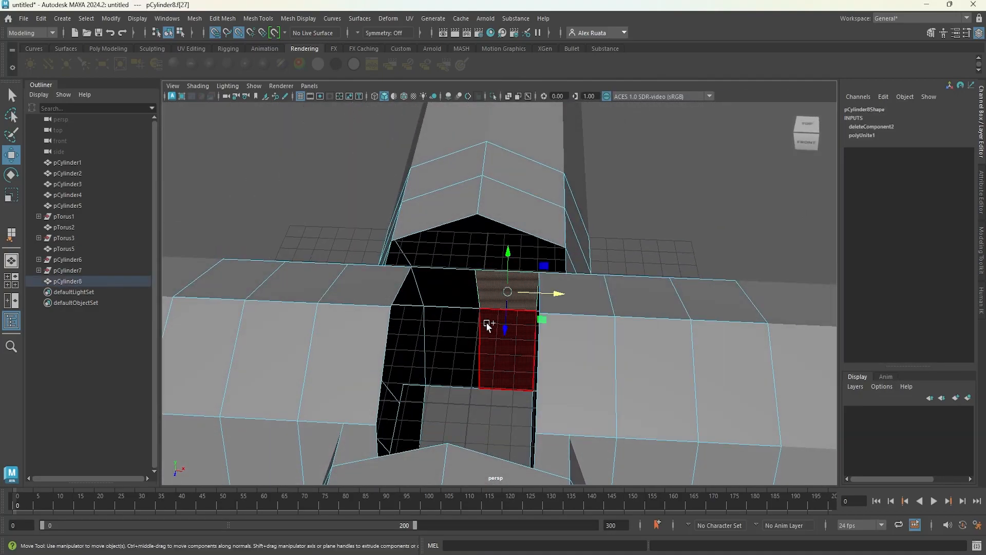
pyautogui.keyDown('alt'); pyautogui.moveTo(456, 325); pyautogui.dragTo(249, 396); pyautogui.keyUp('alt')
pyautogui.press('Delete')
pyautogui.keyDown('alt'); pyautogui.moveTo(465, 340); pyautogui.dragTo(563, 273); pyautogui.keyUp('alt')
pyautogui.click(540, 342)
pyautogui.hotkey('ctrl', 'z')
pyautogui.press('Delete')
# Step: Select two more strips of interior faces blocking the arms of the cross and delete each one
pyautogui.click(563, 273)
pyautogui.keyDown('shift'); pyautogui.doubleClick(545, 322); pyautogui.keyUp('shift')
pyautogui.press('Delete')
pyautogui.click(360, 235)
pyautogui.keyDown('shift'); pyautogui.doubleClick(310, 304); pyautogui.keyUp('shift')
pyautogui.press('Delete')
# Step: Delete the last remaining interior wall faces so that all four arms open into the center
pyautogui.keyDown('alt'); pyautogui.moveTo(325, 301); pyautogui.dragTo(534, 308); pyautogui.keyUp('alt')
pyautogui.click(609, 314)
pyautogui.keyDown('alt'); pyautogui.moveTo(546, 172); pyautogui.dragTo(478, 223); pyautogui.keyUp('alt')
pyautogui.moveTo(526, 247); pyautogui.dragTo(640, 226)
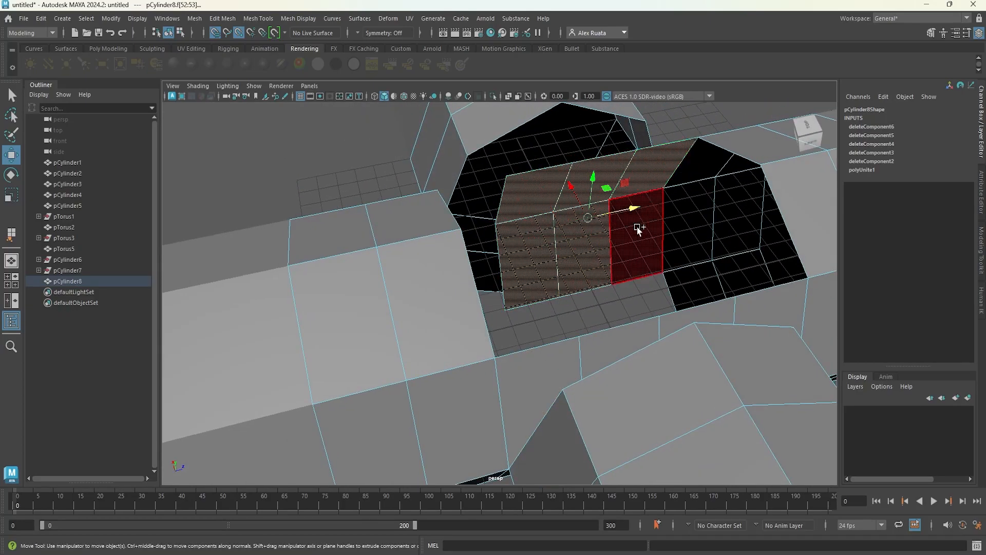
pyautogui.keyDown('alt'); pyautogui.moveTo(390, 205); pyautogui.dragTo(547, 167); pyautogui.keyUp('alt')
pyautogui.keyDown('alt'); pyautogui.moveTo(378, 245); pyautogui.dragTo(529, 226); pyautogui.keyUp('alt')
pyautogui.press('Delete')
pyautogui.keyDown('alt'); pyautogui.moveTo(418, 285); pyautogui.dragTo(333, 349); pyautogui.keyUp('alt')
pyautogui.hotkey('ctrl', 'z')
pyautogui.press('Delete')
pyautogui.keyDown('alt'); pyautogui.moveTo(379, 284); pyautogui.dragTo(477, 225); pyautogui.keyUp('alt')
pyautogui.click(224, 19)
pyautogui.moveTo(258, 19)
pyautogui.click(288, 59)
pyautogui.scroll(4, 445, 251)
pyautogui.click(422, 256)
pyautogui.click(470, 269)
pyautogui.keyDown('alt'); pyautogui.moveTo(466, 262); pyautogui.dragTo(489, 205, button='middle'); pyautogui.keyUp('alt')
pyautogui.press('Return')
pyautogui.click(470, 304)
pyautogui.click(484, 302)
pyautogui.keyDown('alt'); pyautogui.moveTo(485, 303); pyautogui.dragTo(483, 268); pyautogui.keyUp('alt')
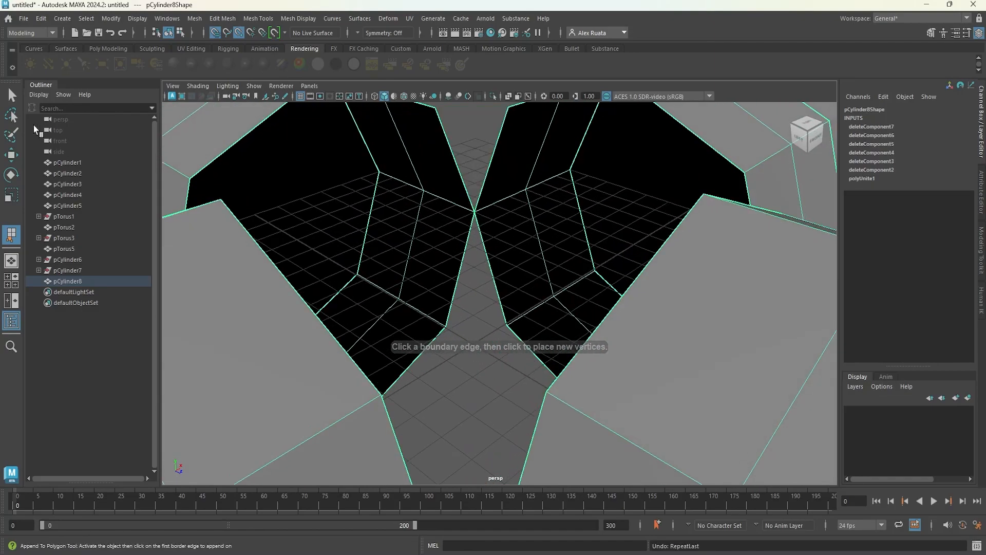
# Step: Return the cross mesh to object selection and delete the construction history of all objects
pyautogui.press('F8')
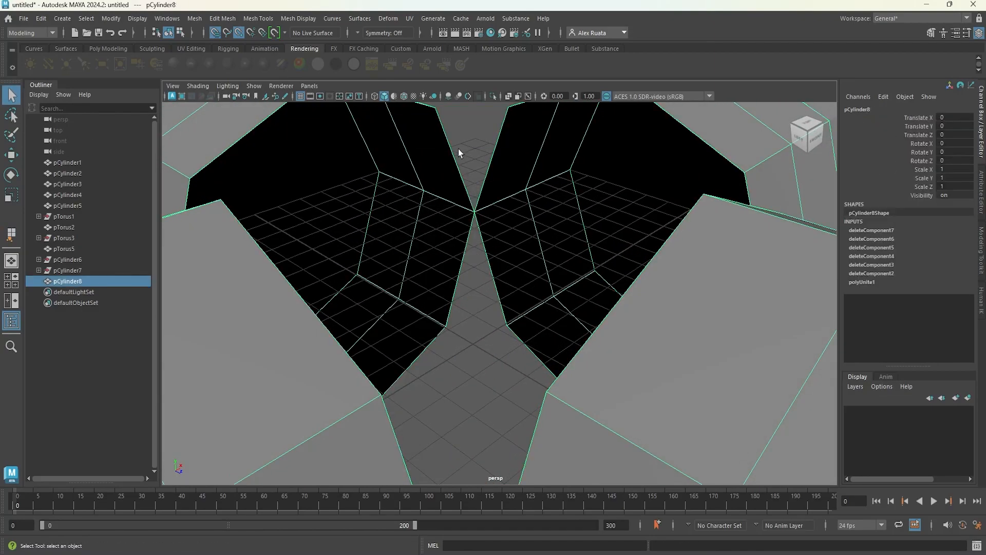
pyautogui.click(221, 20)
pyautogui.moveTo(43, 20)
pyautogui.moveTo(69, 152)
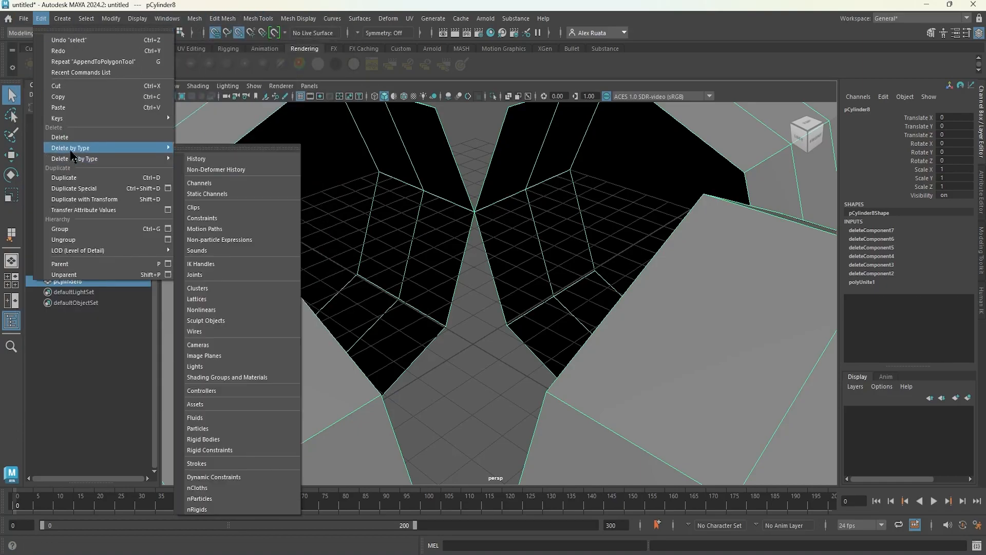
pyautogui.click(198, 159)
# Step: Switch to vertex selection and merge the coinciding vertices at one inner corner of the cross to center
pyautogui.keyDown('alt'); pyautogui.moveTo(437, 175); pyautogui.dragTo(437, 245, button='middle'); pyautogui.keyUp('alt')
pyautogui.moveTo(446, 228); pyautogui.dragTo(435, 221, button='right')
pyautogui.keyDown('alt'); pyautogui.moveTo(436, 221); pyautogui.dragTo(435, 233, button='middle'); pyautogui.keyUp('alt')
pyautogui.keyDown('alt'); pyautogui.moveTo(435, 234); pyautogui.dragTo(449, 272); pyautogui.keyUp('alt')
pyautogui.moveTo(458, 282); pyautogui.dragTo(488, 311)
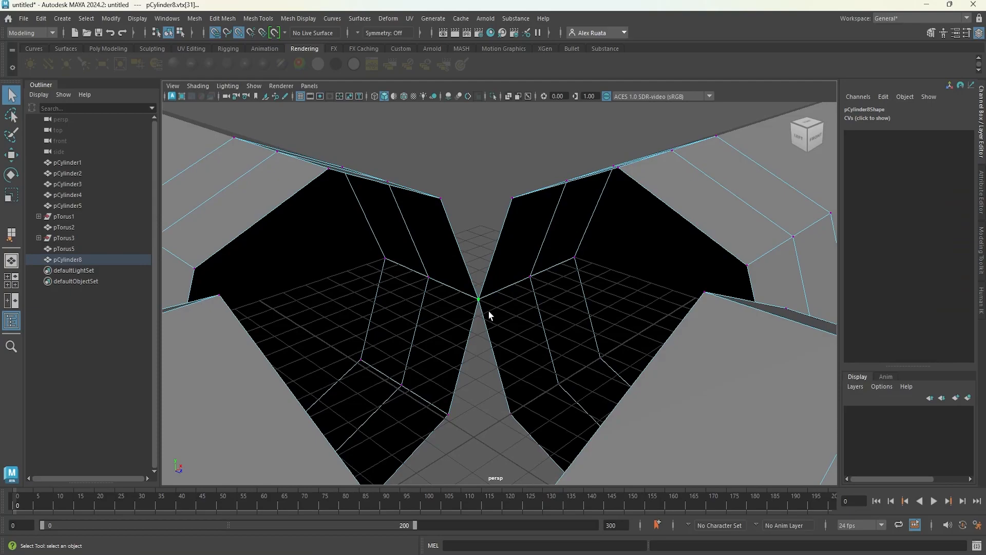
pyautogui.click(252, 20)
pyautogui.click(277, 146)
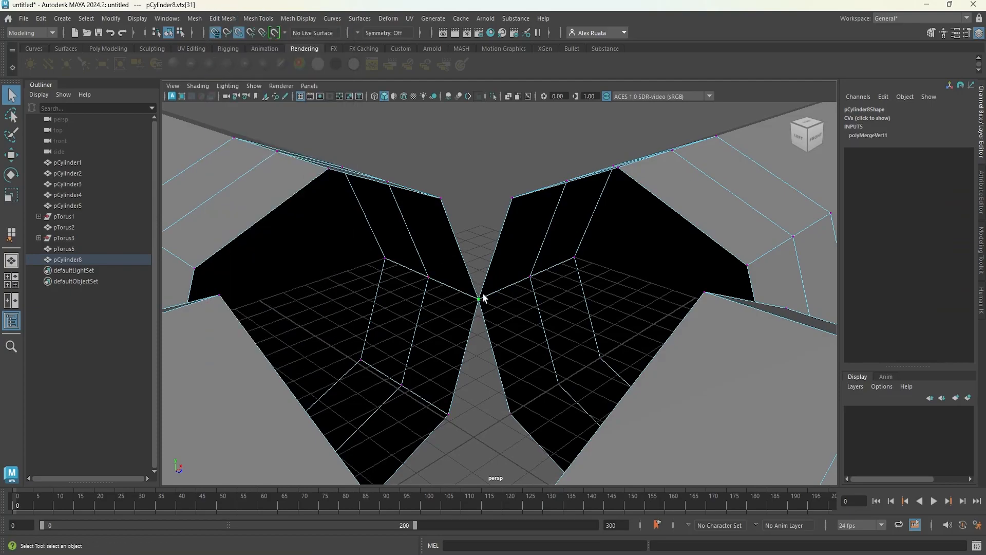
pyautogui.click(487, 307)
pyautogui.press('w')
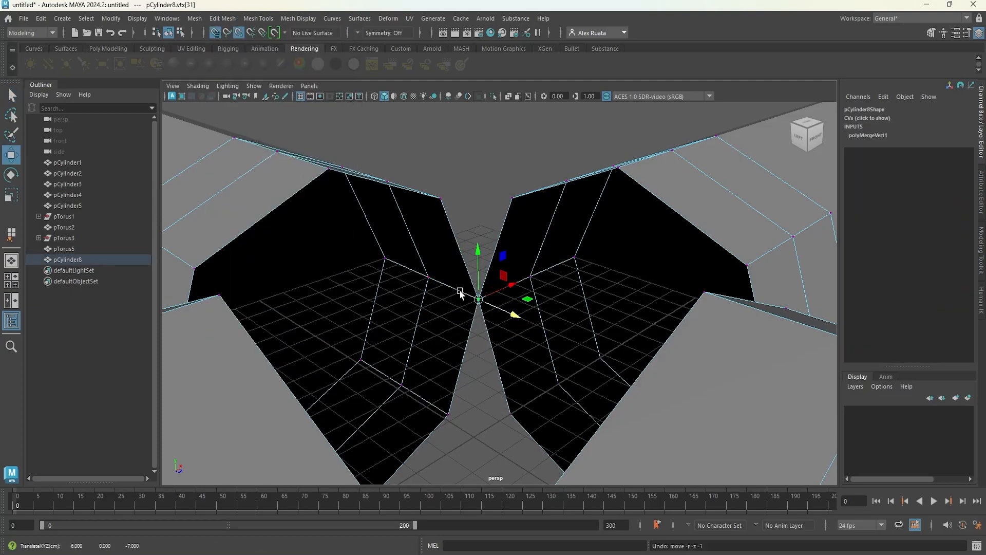
# Step: Merge to center more vertex pairs at the corners between neighboring arms, including the upper pair at one corner
pyautogui.keyDown('alt'); pyautogui.moveTo(461, 291); pyautogui.dragTo(374, 318); pyautogui.keyUp('alt')
pyautogui.click(351, 145)
pyautogui.moveTo(338, 188); pyautogui.dragTo(385, 191)
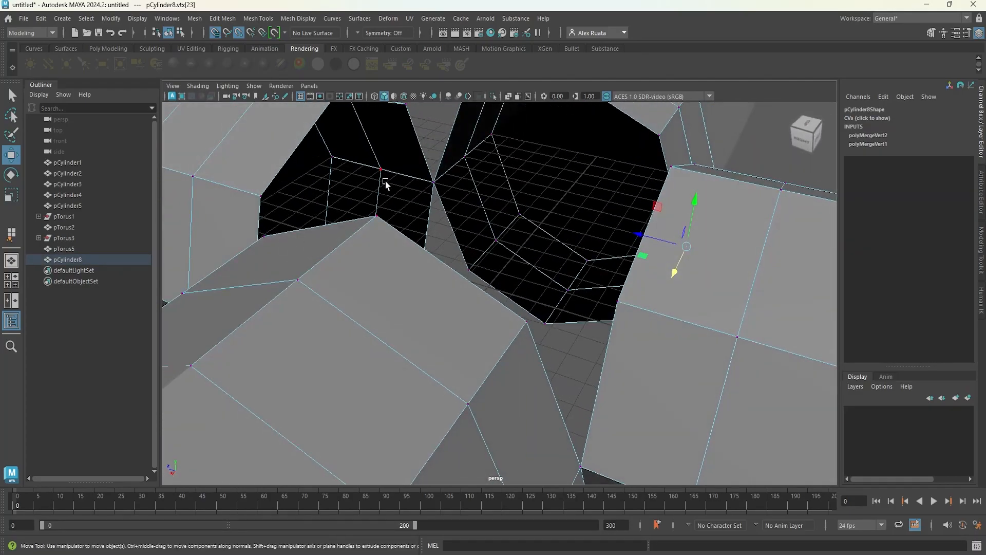
pyautogui.press('g')
pyautogui.keyDown('alt'); pyautogui.moveTo(444, 195); pyautogui.dragTo(355, 193); pyautogui.keyUp('alt')
pyautogui.keyDown('alt'); pyautogui.moveTo(445, 206); pyautogui.dragTo(448, 232); pyautogui.keyUp('alt')
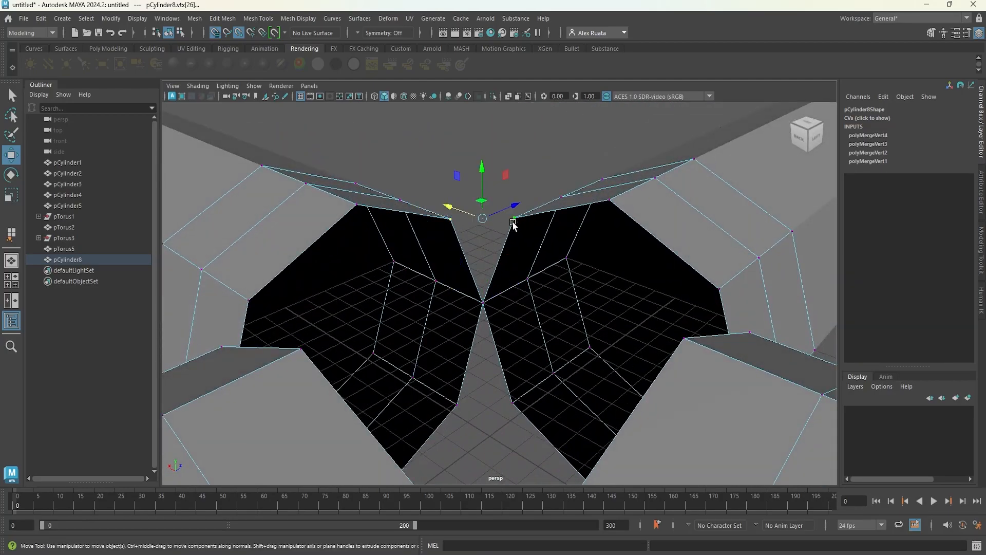
pyautogui.press('g')
# Step: Merge the remaining corner vertex pairs around the cross to center and return to object selection
pyautogui.keyDown('alt'); pyautogui.moveTo(513, 392); pyautogui.dragTo(452, 194); pyautogui.keyUp('alt')
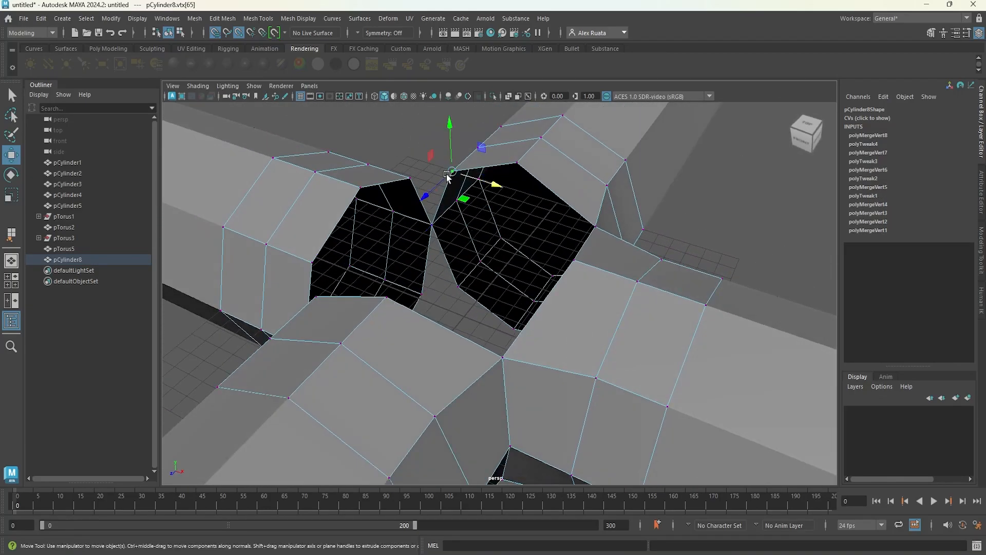
pyautogui.press('g')
pyautogui.keyDown('alt'); pyautogui.moveTo(420, 282); pyautogui.dragTo(419, 185); pyautogui.keyUp('alt')
pyautogui.keyDown('shift'); pyautogui.click(503, 240); pyautogui.keyUp('shift')
pyautogui.keyDown('alt'); pyautogui.moveTo(458, 240); pyautogui.dragTo(424, 158); pyautogui.keyUp('alt')
pyautogui.press('g')
pyautogui.keyDown('alt'); pyautogui.moveTo(432, 195); pyautogui.dragTo(462, 288); pyautogui.keyUp('alt')
pyautogui.moveTo(478, 177); pyautogui.dragTo(525, 161, button='right')
pyautogui.scroll(-4, 484, 227)
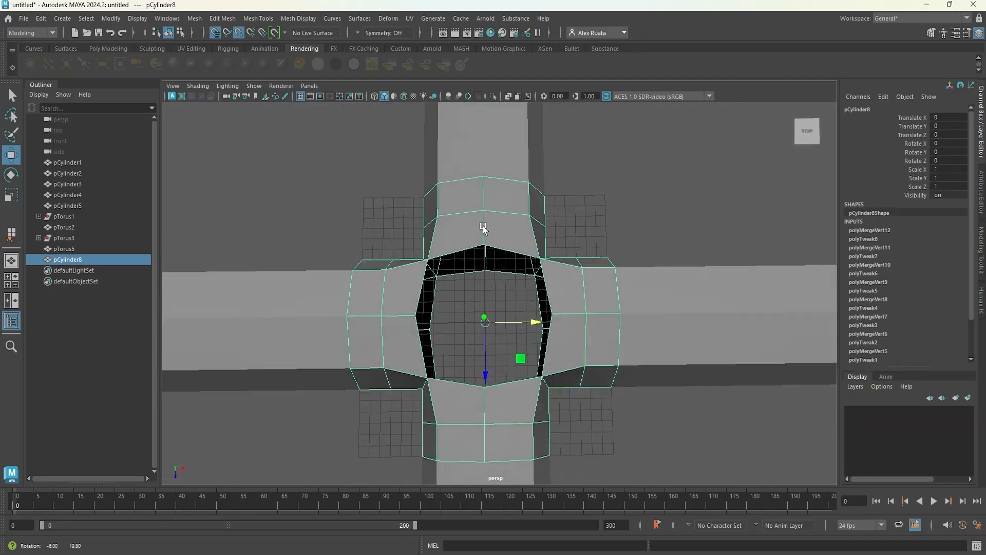
# Step: Delete the construction history of the welded cross mesh
pyautogui.keyDown('alt'); pyautogui.moveTo(484, 226); pyautogui.dragTo(452, 195); pyautogui.keyUp('alt')
pyautogui.click(195, 18)
pyautogui.moveTo(40, 18)
pyautogui.moveTo(121, 147)
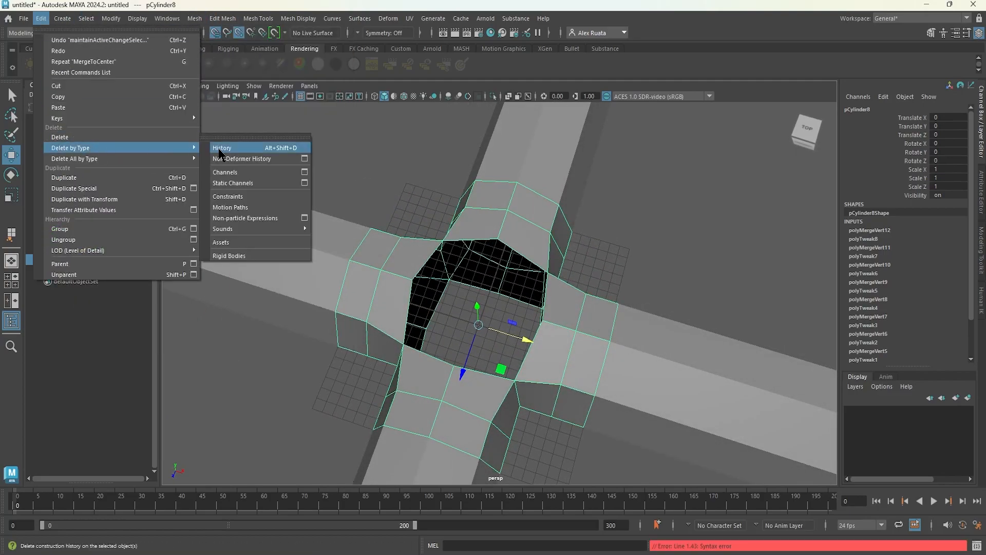
pyautogui.click(220, 148)
# Step: Fill the opening on top of the cross with Append to Polygon, using two side-by-side faces that bridge opposite arms
pyautogui.scroll(3, 443, 269)
pyautogui.keyDown('alt'); pyautogui.moveTo(443, 268); pyautogui.dragTo(455, 274); pyautogui.keyUp('alt')
pyautogui.click(266, 19)
pyautogui.click(273, 58)
pyautogui.keyDown('alt'); pyautogui.moveTo(378, 194); pyautogui.dragTo(465, 220); pyautogui.keyUp('alt')
pyautogui.keyDown('alt'); pyautogui.moveTo(385, 283); pyautogui.dragTo(429, 232); pyautogui.keyUp('alt')
pyautogui.press('Return')
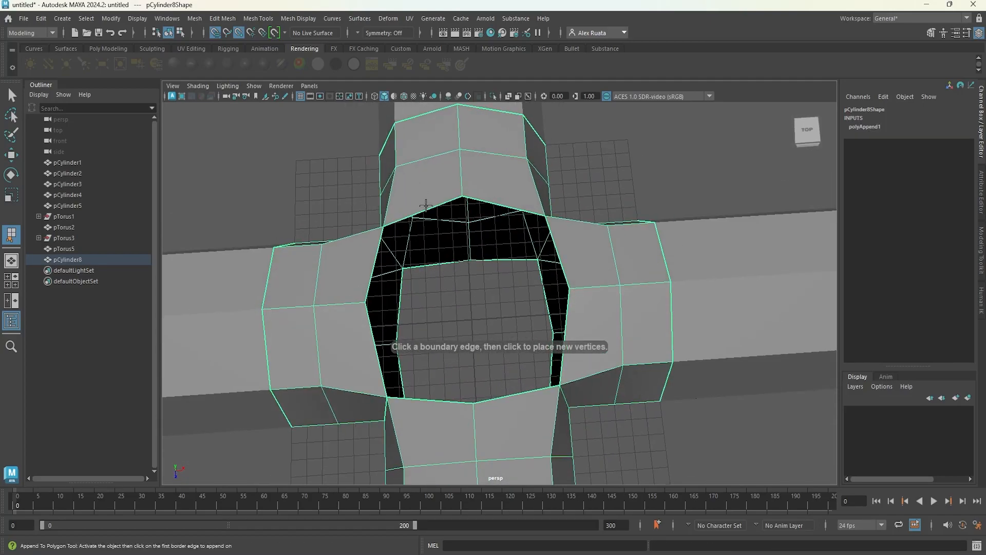
pyautogui.keyDown('alt'); pyautogui.moveTo(426, 256); pyautogui.dragTo(422, 149, button='middle'); pyautogui.keyUp('alt')
pyautogui.click(440, 288)
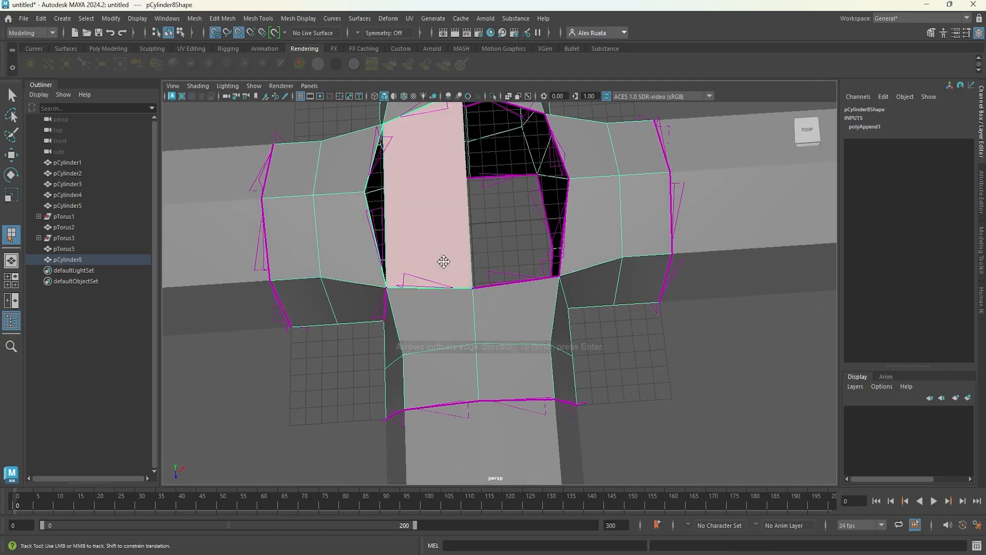
pyautogui.keyDown('alt'); pyautogui.moveTo(443, 256); pyautogui.dragTo(441, 292, button='middle'); pyautogui.keyUp('alt')
pyautogui.press('Return')
pyautogui.press('Return')
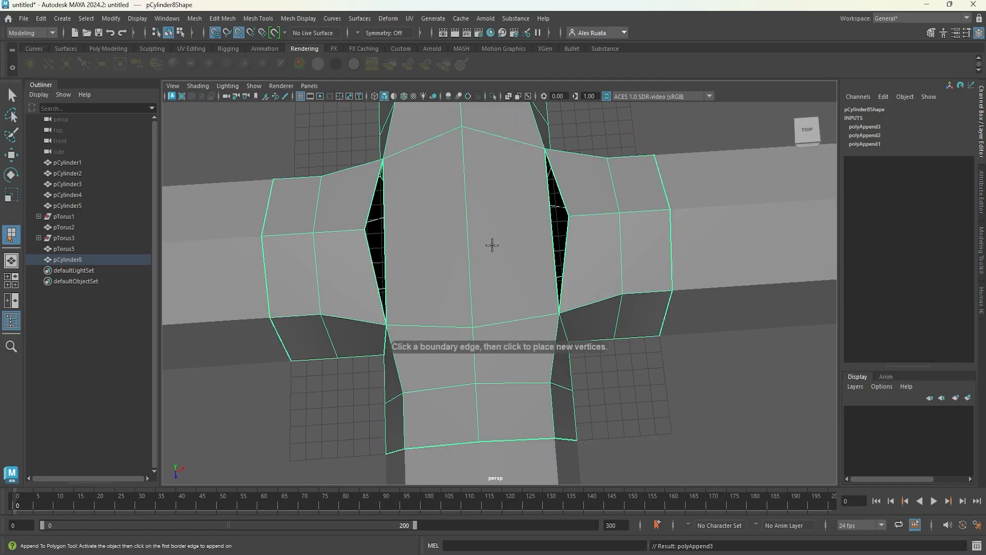
# Step: Insert an edge loop across the middle of the two new top faces
pyautogui.click(222, 19)
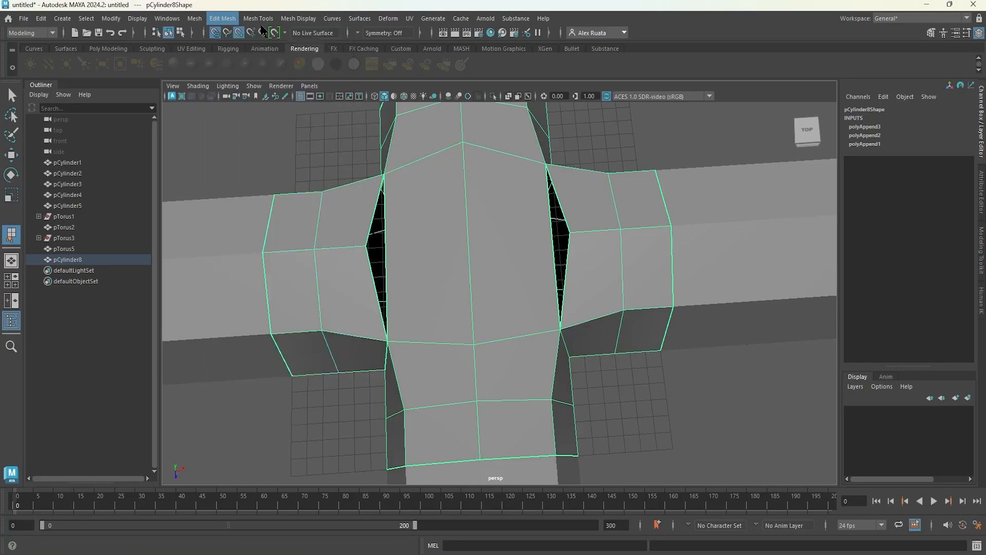
pyautogui.click(272, 98)
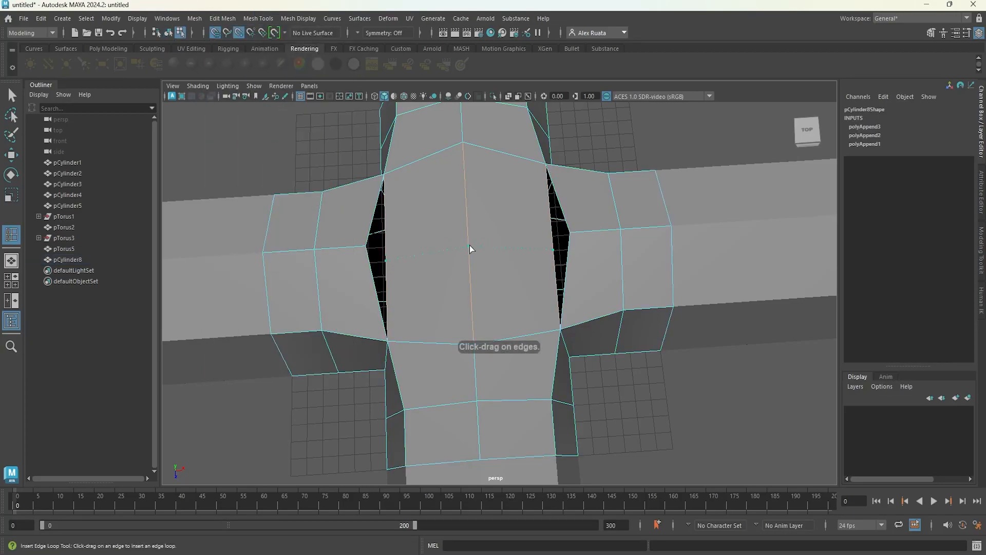
pyautogui.click(468, 228)
pyautogui.keyDown('alt'); pyautogui.moveTo(468, 226); pyautogui.dragTo(504, 322); pyautogui.keyUp('alt')
# Step: In the top view, use X-ray shading to align the new edge loop with the cross's center line, and restore solid shading
pyautogui.press('w')
pyautogui.press('space')
pyautogui.press('space')
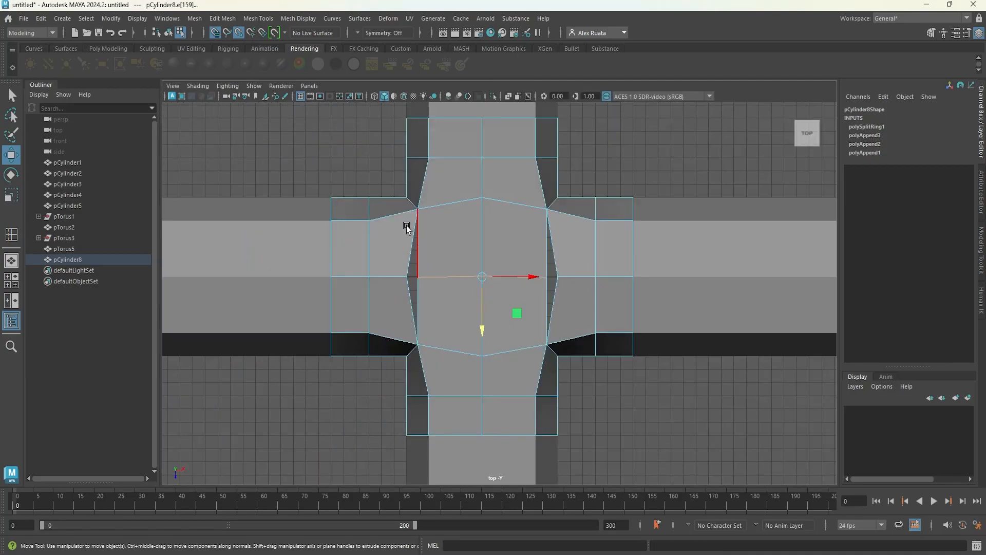
pyautogui.click(200, 86)
pyautogui.click(211, 195)
pyautogui.scroll(3, 465, 302)
pyautogui.moveTo(476, 329); pyautogui.dragTo(477, 336)
pyautogui.press('space')
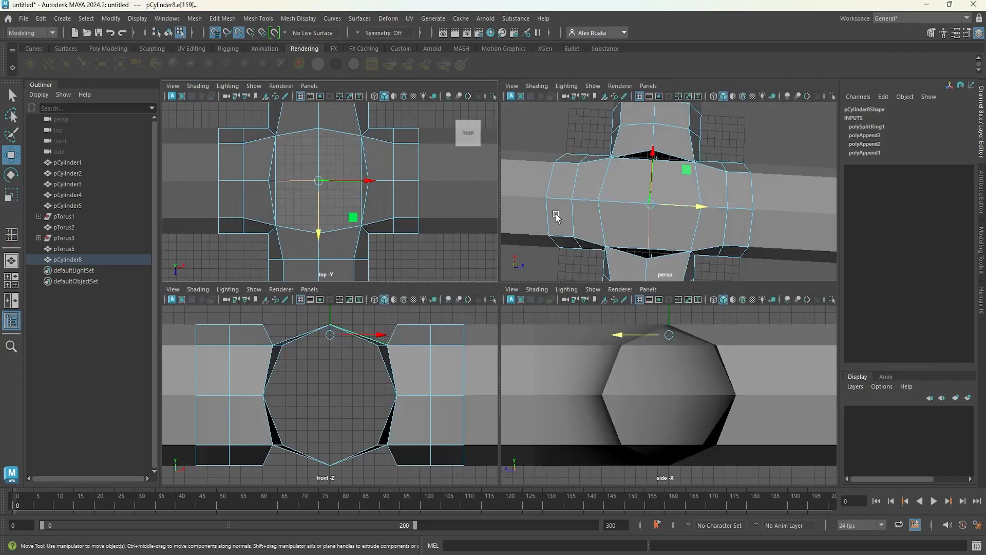
pyautogui.click(198, 86)
pyautogui.click(239, 177)
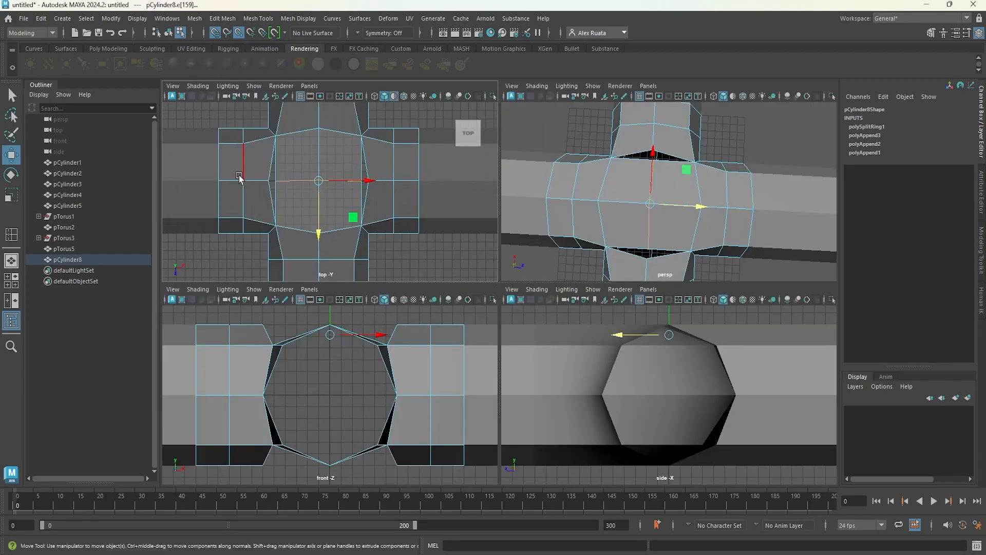
pyautogui.click(205, 89)
pyautogui.click(220, 195)
pyautogui.click(200, 87)
pyautogui.click(221, 173)
pyautogui.press('space')
# Step: In vertex selection, merge one end vertex of the edge loop and the adjacent arm vertex to center
pyautogui.moveTo(620, 199)
pyautogui.keyDown('alt'); pyautogui.mouseDown()
pyautogui.moveTo(587, 220)
pyautogui.moveTo(652, 233)
pyautogui.moveTo(550, 227)
pyautogui.moveTo(553, 218)
pyautogui.moveTo(550, 228)
pyautogui.mouseUp(); pyautogui.keyUp('alt')
pyautogui.click(545, 266)
pyautogui.moveTo(546, 248); pyautogui.dragTo(501, 249, button='right')
pyautogui.click(554, 269)
pyautogui.moveTo(559, 226); pyautogui.dragTo(482, 272)
pyautogui.click(391, 279)
pyautogui.keyDown('alt'); pyautogui.moveTo(391, 279); pyautogui.dragTo(450, 294); pyautogui.keyUp('alt')
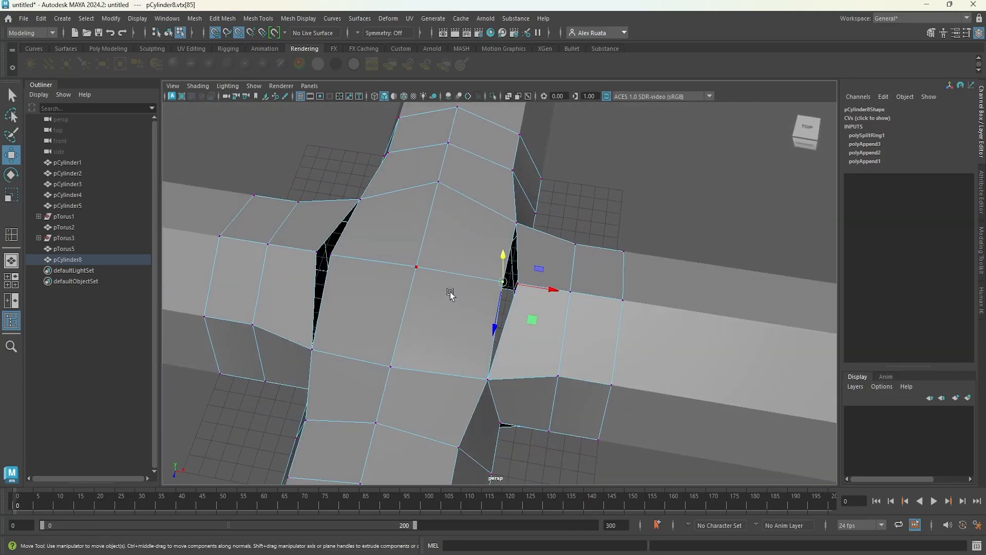
pyautogui.click(257, 19)
pyautogui.moveTo(222, 19)
pyautogui.click(251, 146)
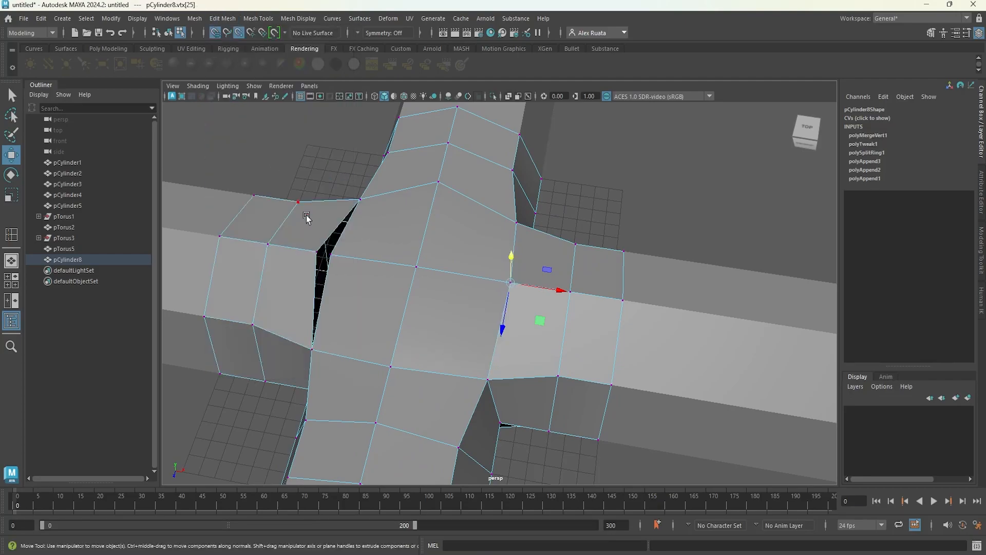
# Step: Merge the matching vertex pair at the loop's opposite end to center and return the mesh to object selection
pyautogui.keyDown('alt'); pyautogui.moveTo(298, 207); pyautogui.dragTo(308, 210); pyautogui.keyUp('alt')
pyautogui.click(328, 268)
pyautogui.press('g')
pyautogui.keyDown('alt'); pyautogui.moveTo(308, 271); pyautogui.dragTo(357, 246); pyautogui.keyUp('alt')
pyautogui.press('space')
pyautogui.press('space')
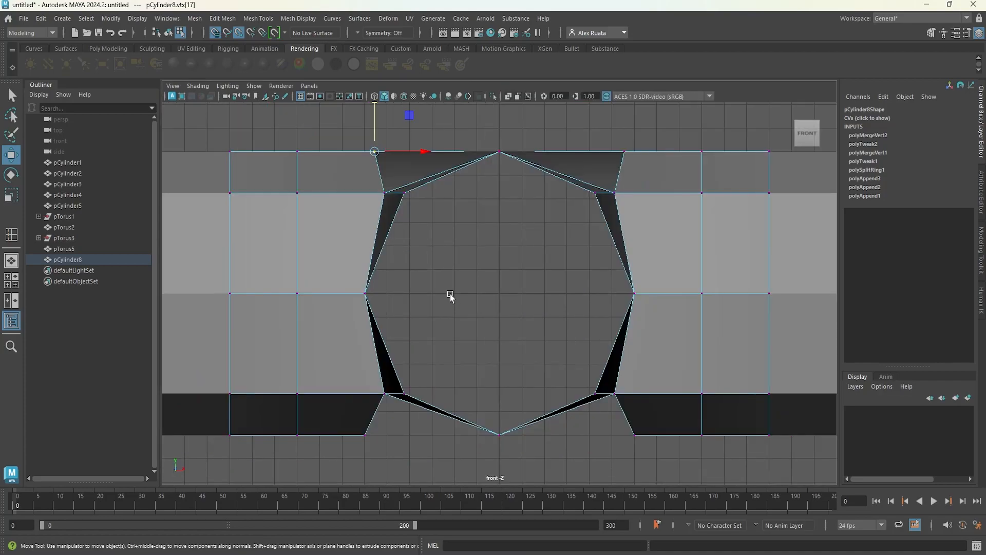
pyautogui.press('space')
pyautogui.press('space')
pyautogui.press('F8')
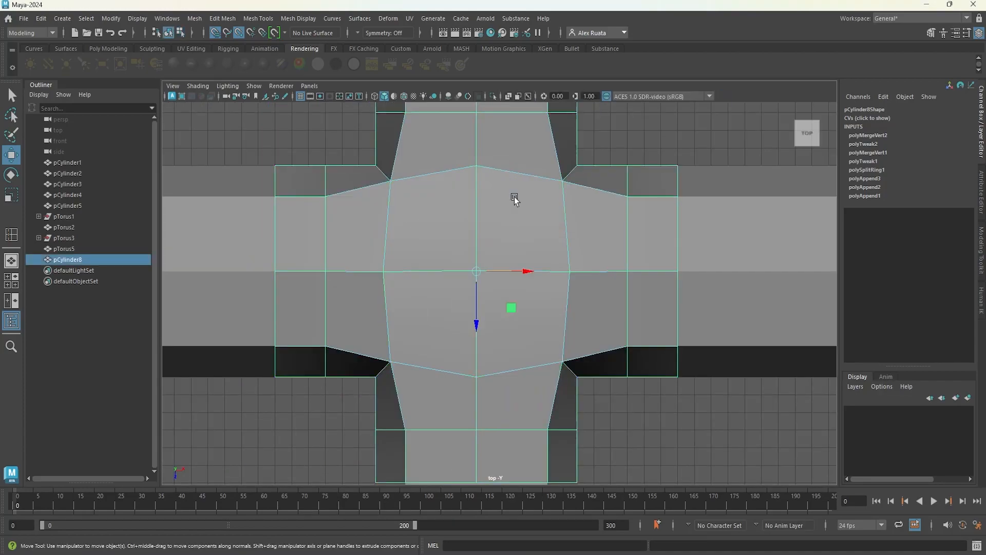
# Step: Examine the cross junction from above, from the side and from below
pyautogui.press('f')
pyautogui.click(610, 192)
pyautogui.click(537, 266)
pyautogui.press('space')
pyautogui.press('space')
pyautogui.keyDown('alt'); pyautogui.moveTo(620, 215); pyautogui.dragTo(507, 248); pyautogui.keyUp('alt')
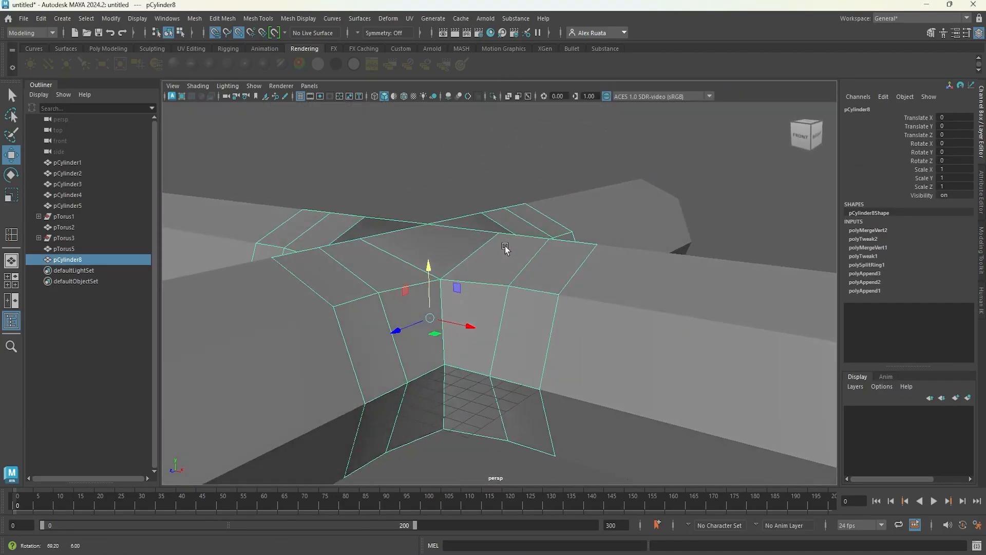
pyautogui.keyDown('alt'); pyautogui.moveTo(506, 249); pyautogui.dragTo(471, 254, button='right'); pyautogui.keyUp('alt')
pyautogui.keyDown('alt'); pyautogui.moveTo(471, 255); pyautogui.dragTo(491, 176); pyautogui.keyUp('alt')
pyautogui.keyDown('alt'); pyautogui.moveTo(491, 176); pyautogui.dragTo(504, 267, button='right'); pyautogui.keyUp('alt')
pyautogui.keyDown('alt'); pyautogui.moveTo(504, 267); pyautogui.dragTo(517, 260); pyautogui.keyUp('alt')
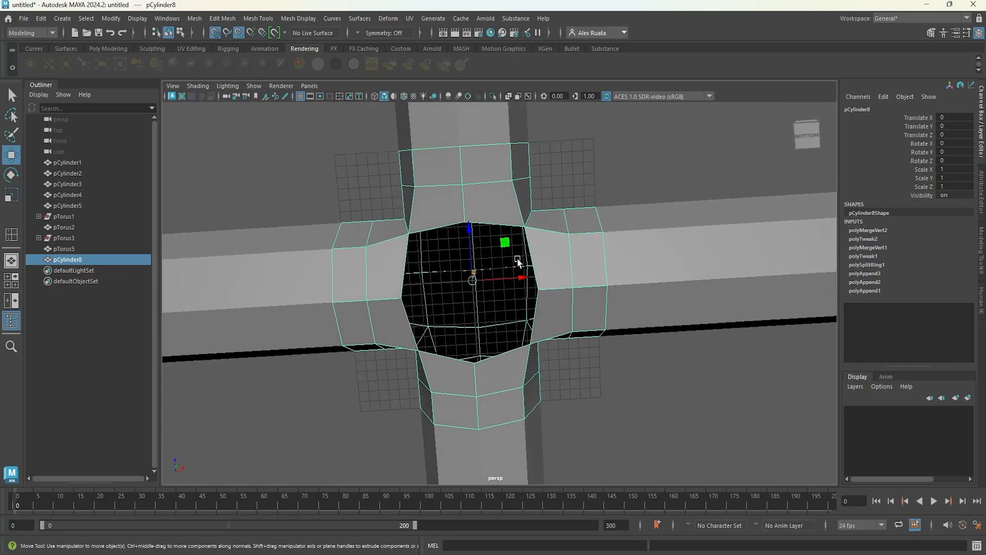
# Step: Use Append to Polygon to fill one half of the opening on the underside, bridging opposite arm edges
pyautogui.click(228, 20)
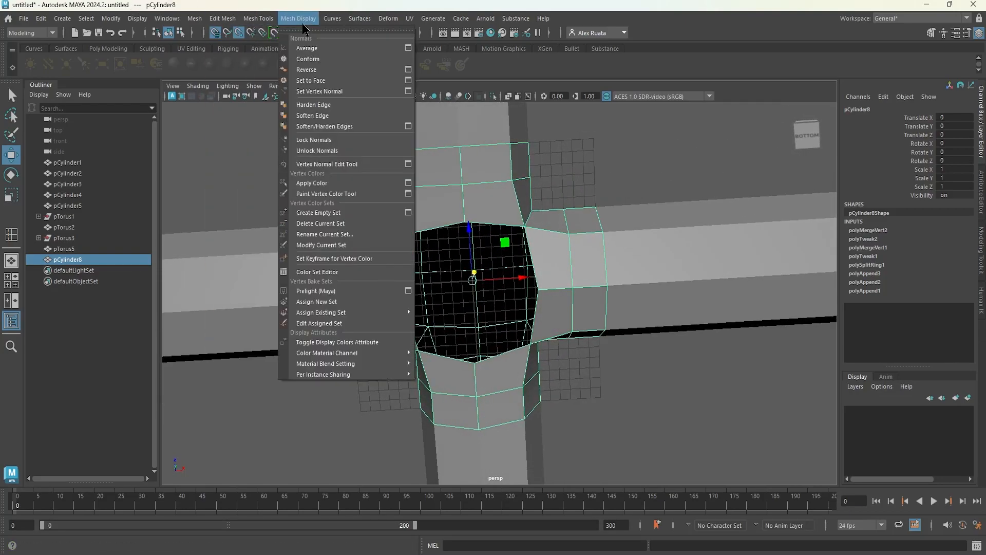
pyautogui.moveTo(258, 20)
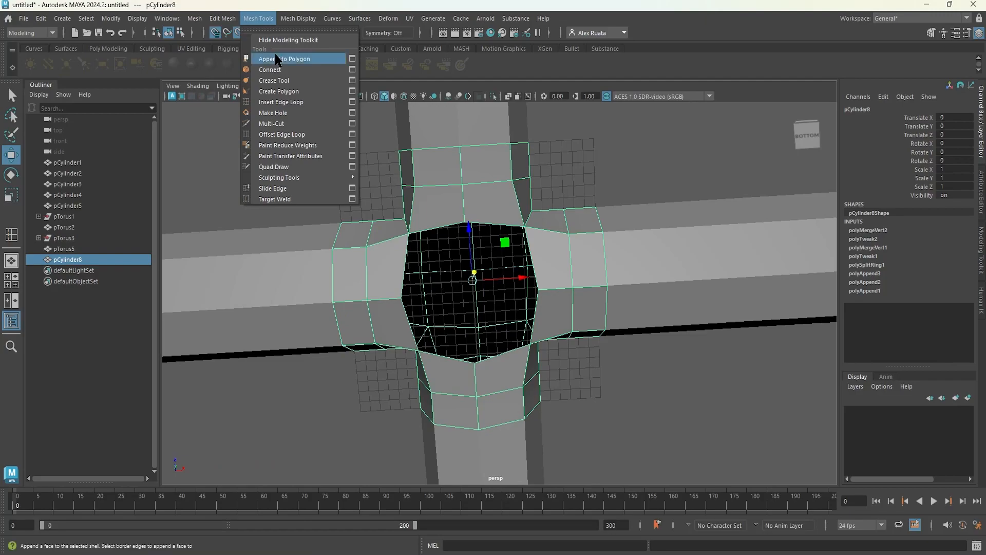
pyautogui.click(275, 59)
pyautogui.scroll(3, 496, 187)
pyautogui.click(495, 189)
pyautogui.keyDown('alt'); pyautogui.moveTo(494, 212); pyautogui.dragTo(469, 114, button='middle'); pyautogui.keyUp('alt')
pyautogui.click(484, 283)
pyautogui.keyDown('alt'); pyautogui.moveTo(463, 263); pyautogui.dragTo(471, 284, button='middle'); pyautogui.keyUp('alt')
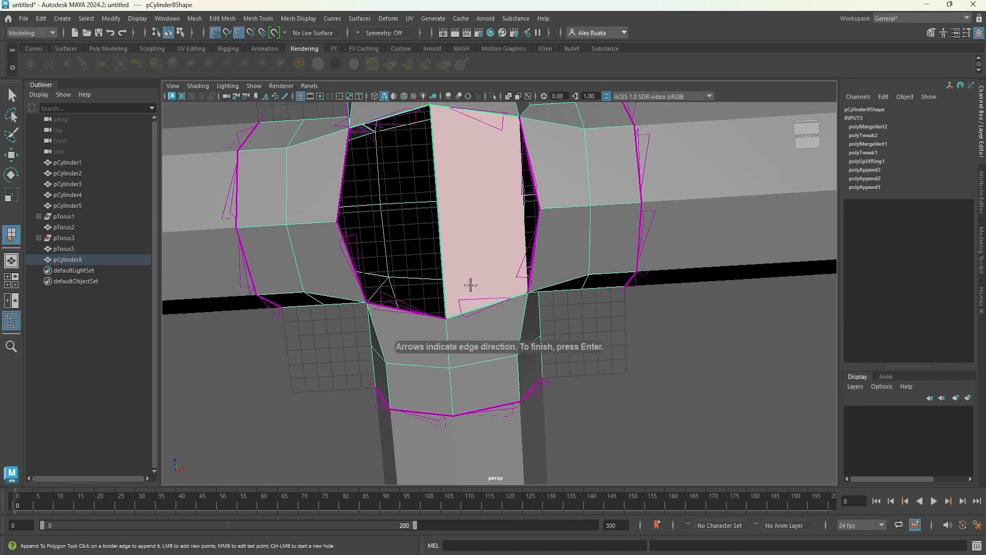
pyautogui.press('Return')
# Step: Append a second polygon across the other half of the underside opening and leave the tool
pyautogui.click(398, 114)
pyautogui.click(402, 312)
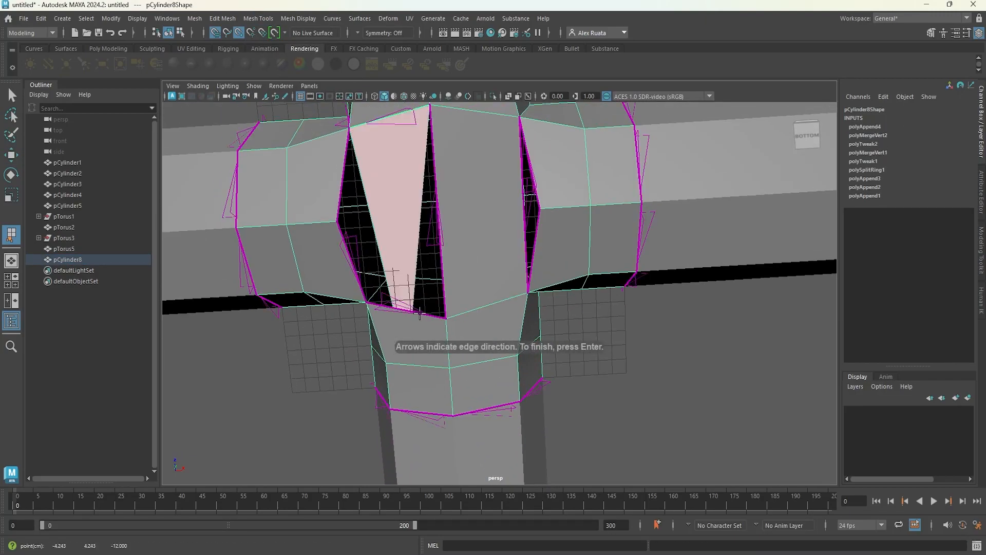
pyautogui.hotkey('ctrl', 'z')
pyautogui.click(420, 313)
pyautogui.keyDown('alt'); pyautogui.moveTo(405, 141); pyautogui.dragTo(432, 186, button='middle'); pyautogui.keyUp('alt')
pyautogui.click(410, 143)
pyautogui.press('Return')
pyautogui.press('q')
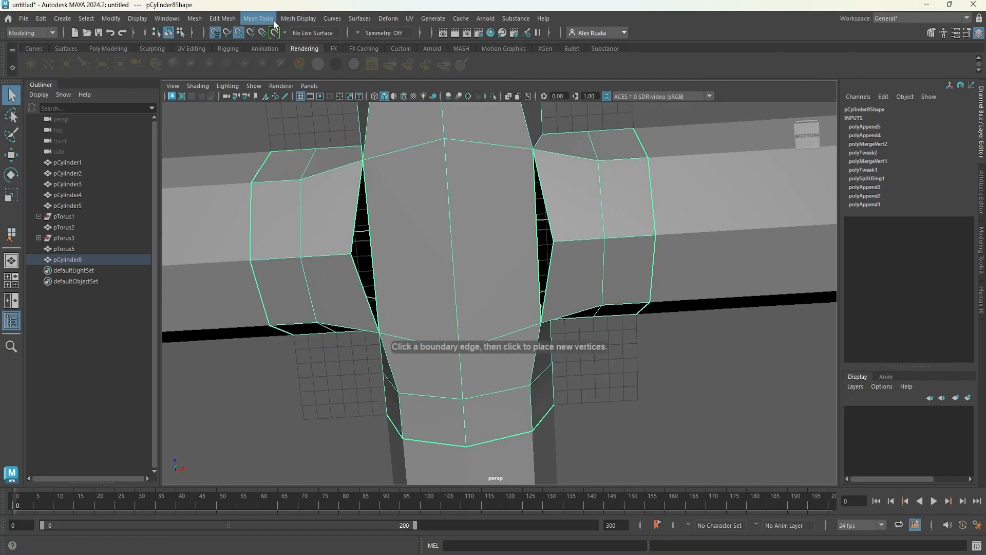
# Step: Insert an edge loop across the two polygons that fill the underside of the cross junction
pyautogui.click(222, 18)
pyautogui.click(277, 104)
pyautogui.click(451, 240)
pyautogui.press('w')
# Step: Turn on X-Ray in the top view and move the new edge loop onto the centre line of the side arms
pyautogui.press('space')
pyautogui.press('space')
pyautogui.scroll(1, 479, 347)
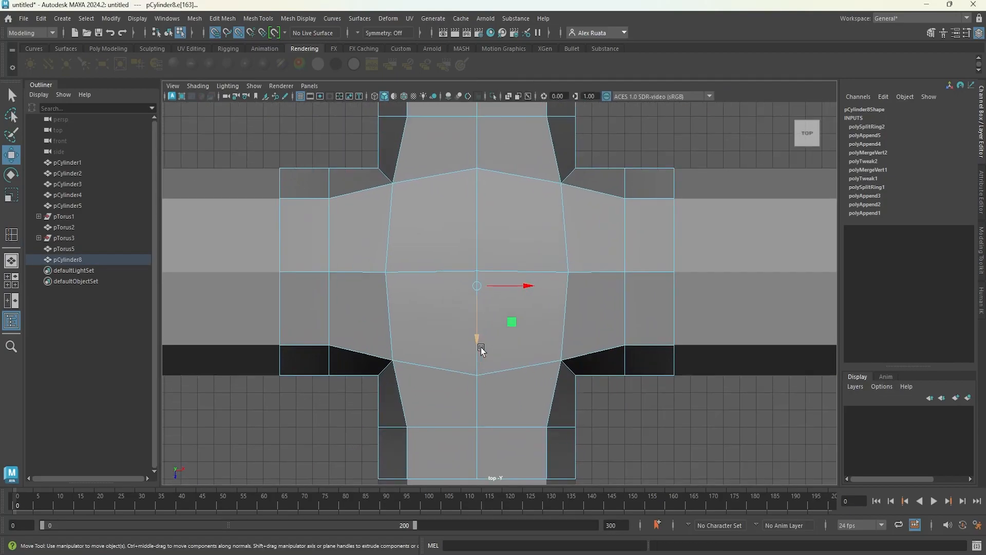
pyautogui.click(197, 85)
pyautogui.click(205, 194)
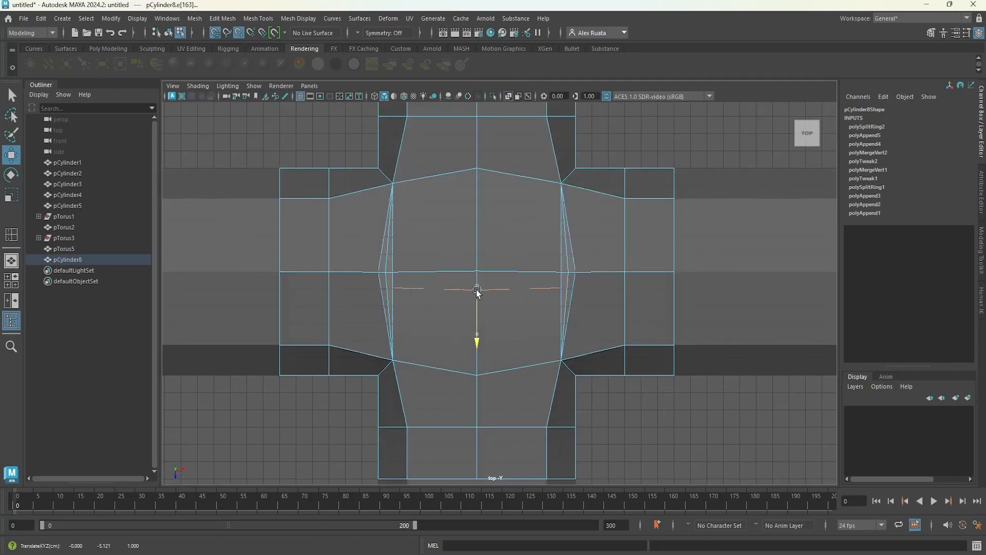
pyautogui.press('space')
pyautogui.press('space')
pyautogui.keyDown('alt'); pyautogui.moveTo(612, 215); pyautogui.dragTo(528, 224); pyautogui.keyUp('alt')
# Step: Merge the new loop's end vertex with the matching side-arm vertex to center on one side of the underside
pyautogui.click(536, 243)
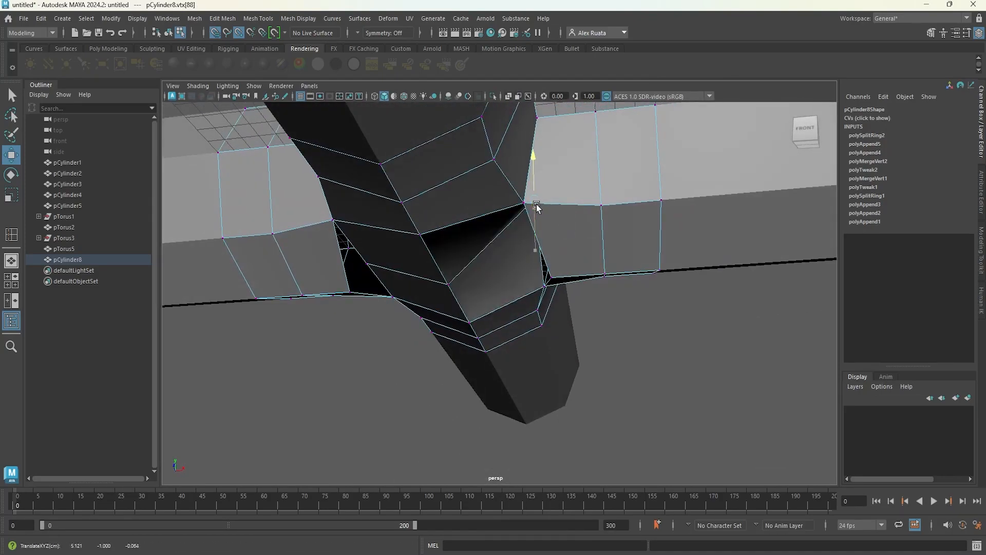
pyautogui.click(544, 285)
pyautogui.keyDown('alt'); pyautogui.moveTo(510, 308); pyautogui.dragTo(403, 259); pyautogui.keyUp('alt')
pyautogui.moveTo(391, 199); pyautogui.dragTo(414, 269)
pyautogui.keyDown('shift'); pyautogui.click(392, 237); pyautogui.keyUp('shift')
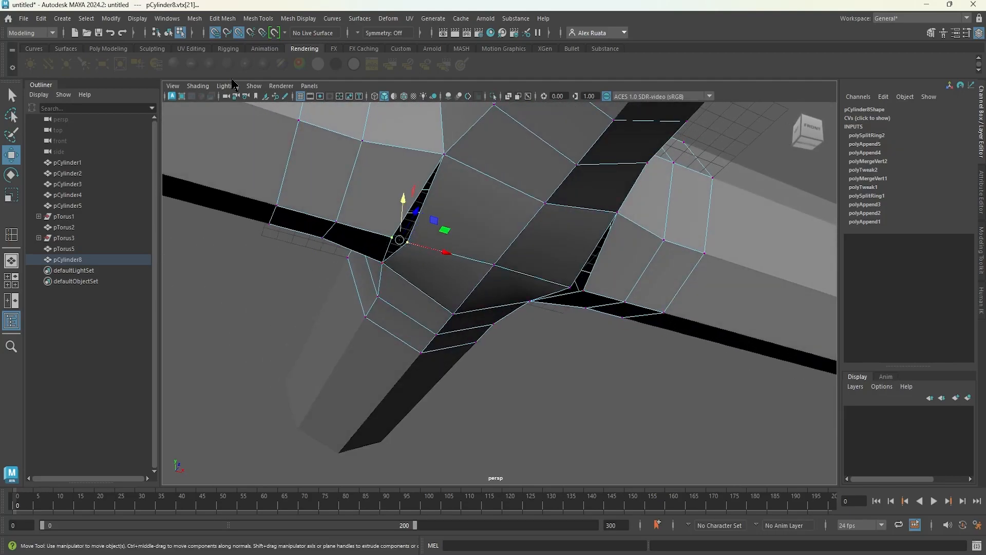
pyautogui.click(223, 18)
pyautogui.click(247, 145)
# Step: Merge the matching vertex pair at the underside loop's opposite end and return the cross to object selection
pyautogui.keyDown('alt'); pyautogui.moveTo(481, 267); pyautogui.dragTo(408, 254); pyautogui.keyUp('alt')
pyautogui.click(535, 247)
pyautogui.keyDown('shift'); pyautogui.click(516, 258); pyautogui.keyUp('shift')
pyautogui.press('g')
pyautogui.keyDown('alt'); pyautogui.moveTo(470, 234); pyautogui.dragTo(503, 202); pyautogui.keyUp('alt')
pyautogui.moveTo(503, 201); pyautogui.dragTo(553, 184, button='right')
pyautogui.click(480, 329)
pyautogui.keyDown('alt'); pyautogui.moveTo(480, 329); pyautogui.dragTo(494, 322); pyautogui.keyUp('alt')
# Step: Turn off X-Ray in the top view and return to the perspective view of the whole cross
pyautogui.press('space')
pyautogui.click(198, 86)
pyautogui.click(284, 212)
pyautogui.press('space')
pyautogui.keyDown('alt'); pyautogui.moveTo(635, 215); pyautogui.dragTo(548, 304); pyautogui.keyUp('alt')
pyautogui.scroll(-5, 547, 310)
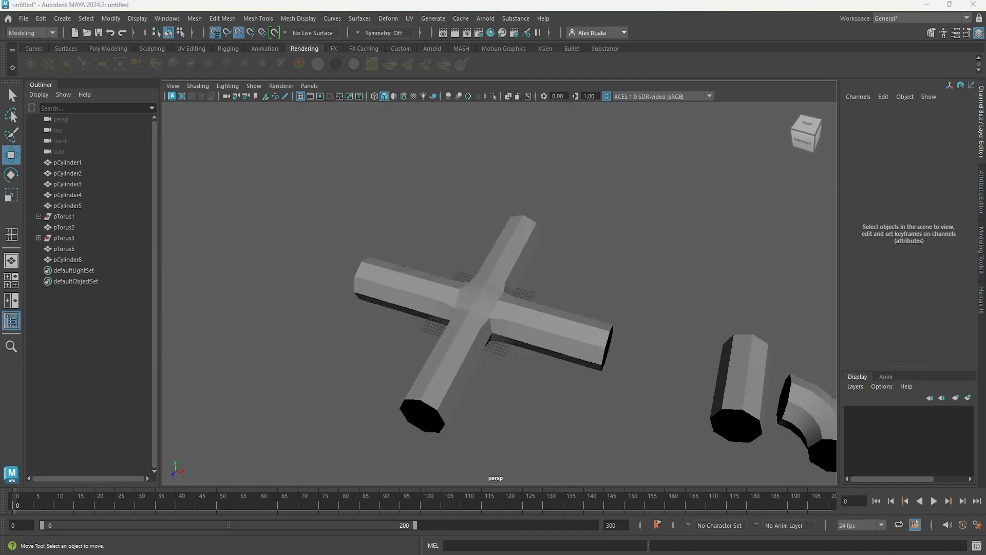
# Step: Move the finished cross junction along X to 151, beside the T-junction in the row of pieces
pyautogui.keyDown('alt'); pyautogui.moveTo(411, 361); pyautogui.dragTo(440, 384); pyautogui.keyUp('alt')
pyautogui.click(438, 381)
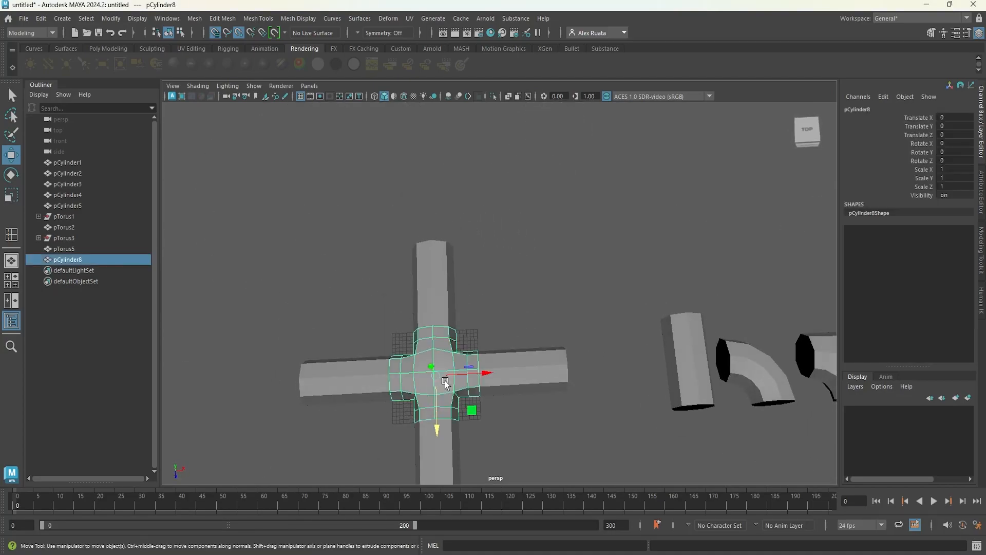
pyautogui.scroll(-3, 471, 353)
pyautogui.keyDown('alt'); pyautogui.moveTo(471, 353); pyautogui.dragTo(457, 378); pyautogui.keyUp('alt')
pyautogui.moveTo(465, 316); pyautogui.dragTo(664, 319)
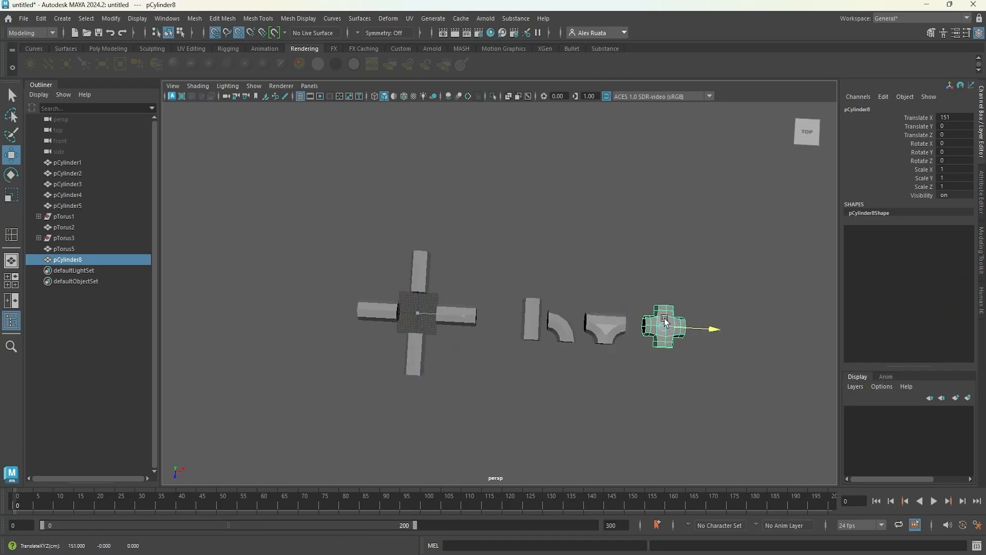
pyautogui.scroll(2, 565, 309)
pyautogui.scroll(3, 498, 307)
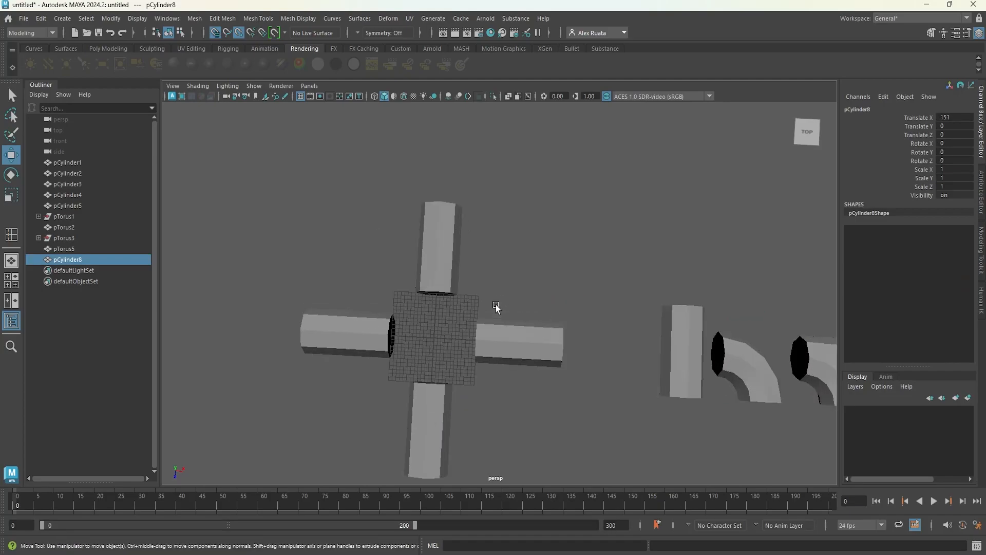
# Step: Create a polygon sphere at the origin with radius 6, 8 axis subdivisions and fewer height subdivisions
pyautogui.keyDown('alt'); pyautogui.moveTo(495, 308); pyautogui.dragTo(511, 272); pyautogui.keyUp('alt')
pyautogui.click(525, 221)
pyautogui.keyDown('alt'); pyautogui.moveTo(525, 220); pyautogui.dragTo(522, 254); pyautogui.keyUp('alt')
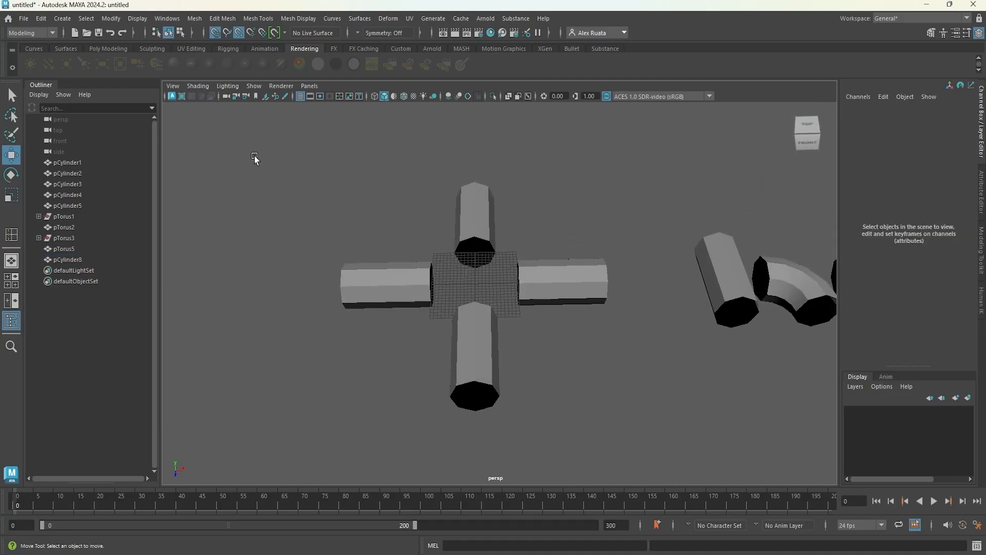
pyautogui.click(74, 18)
pyautogui.moveTo(101, 63)
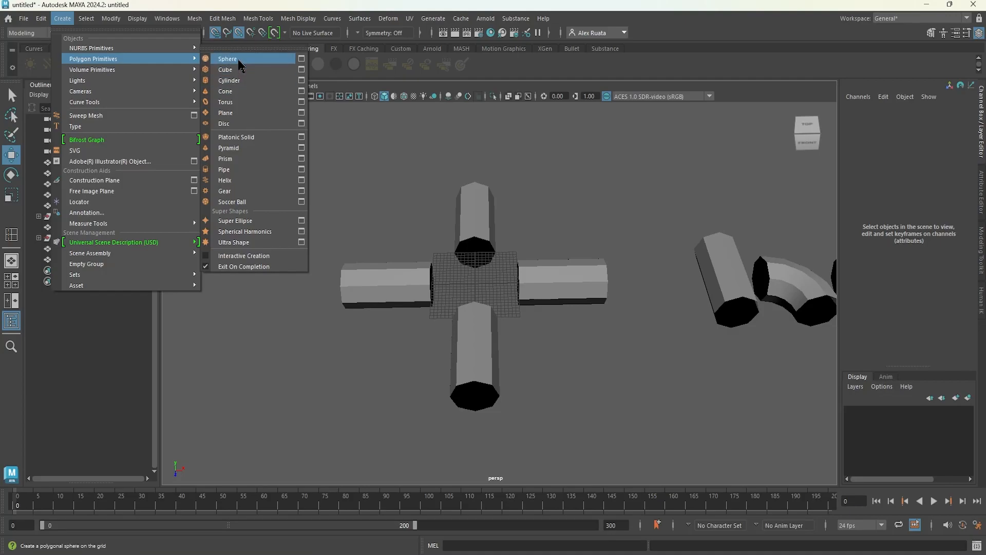
pyautogui.click(241, 60)
pyautogui.click(873, 231)
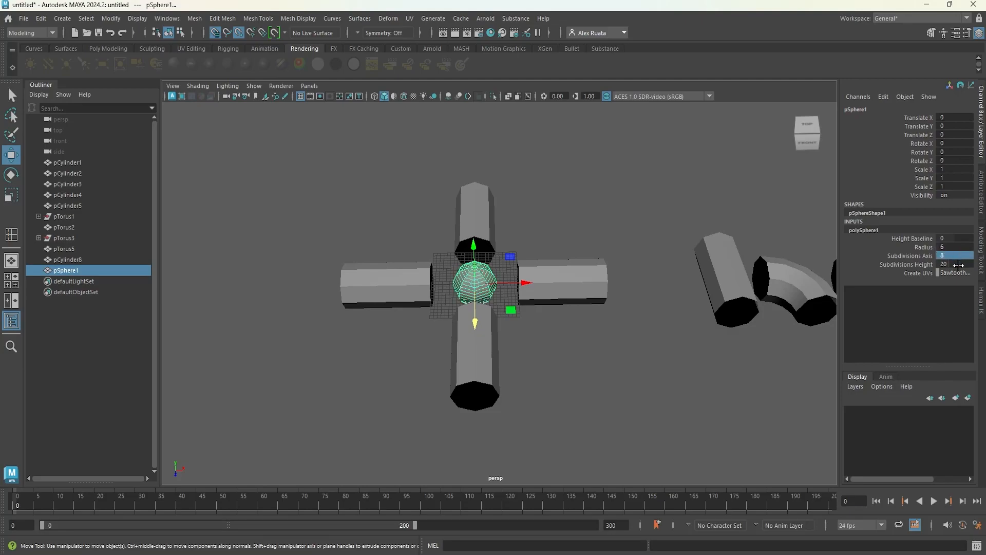
# Step: Delete the faces of the sphere's lower half in the front view
pyautogui.press('space')
pyautogui.press('space')
pyautogui.moveTo(503, 252); pyautogui.dragTo(329, 335, button='right')
pyautogui.moveTo(329, 335); pyautogui.dragTo(682, 458)
pyautogui.press('Delete')
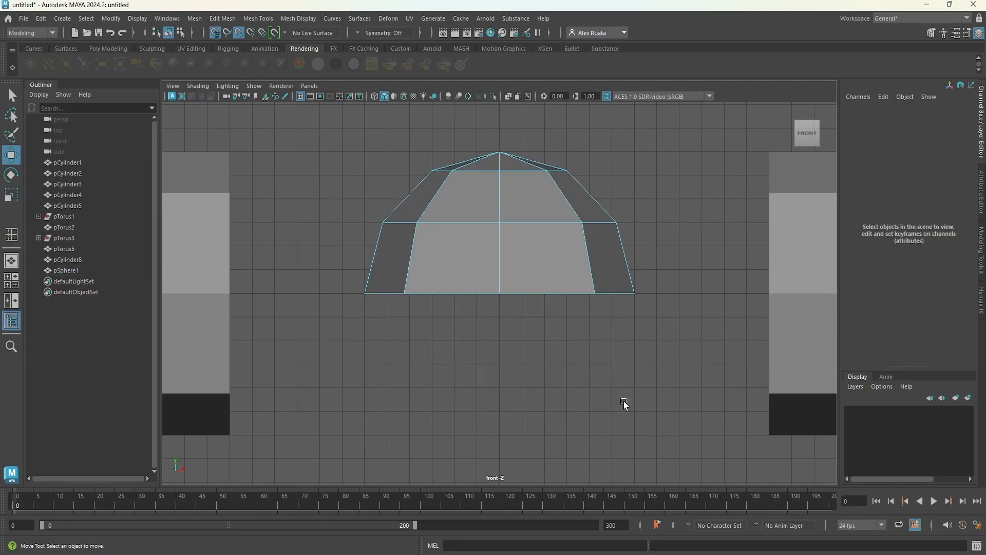
# Step: Return the half sphere to object selection and set its Rotate X to -90
pyautogui.press('space')
pyautogui.press('space')
pyautogui.keyDown('alt'); pyautogui.moveTo(499, 268); pyautogui.dragTo(530, 271, button='middle'); pyautogui.keyUp('alt')
pyautogui.scroll(5, 519, 270)
pyautogui.moveTo(505, 268); pyautogui.dragTo(548, 234, button='right')
pyautogui.keyDown('alt'); pyautogui.moveTo(523, 267); pyautogui.dragTo(485, 261); pyautogui.keyUp('alt')
pyautogui.press('e')
pyautogui.click(959, 142)
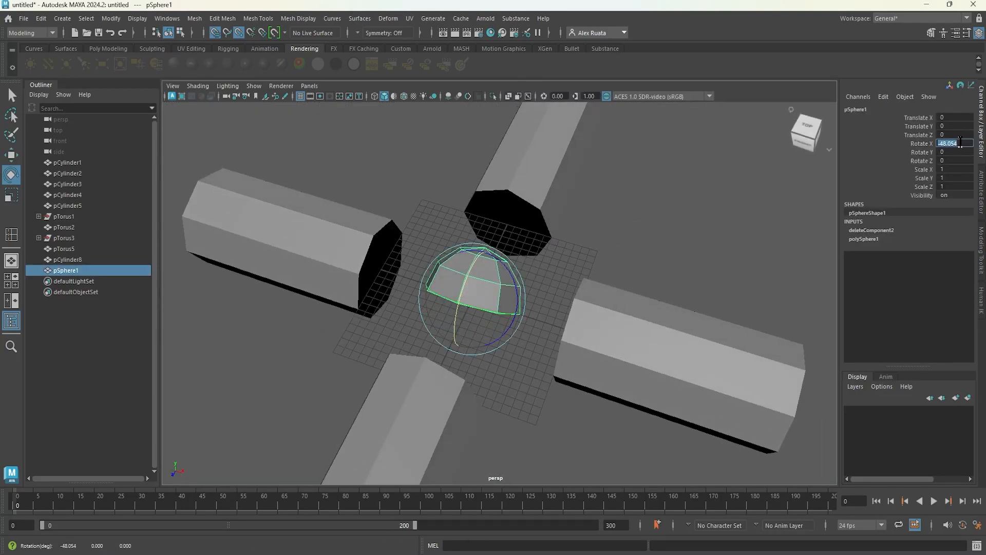
pyautogui.write('-90')
pyautogui.press('Return')
# Step: Try the half sphere as an end cap on the far corridor arm at Translate Z -36 and inspect the fit
pyautogui.press('w')
pyautogui.scroll(-5, 564, 255)
pyautogui.keyDown('alt'); pyautogui.moveTo(564, 255); pyautogui.dragTo(501, 343); pyautogui.keyUp('alt')
pyautogui.moveTo(439, 383); pyautogui.dragTo(497, 267)
pyautogui.press('space')
pyautogui.press('space')
pyautogui.press('f')
pyautogui.click(636, 307)
pyautogui.keyDown('alt'); pyautogui.moveTo(636, 306); pyautogui.dragTo(689, 322); pyautogui.keyUp('alt')
pyautogui.click(537, 284)
pyautogui.click(542, 277)
pyautogui.scroll(-10, 539, 291)
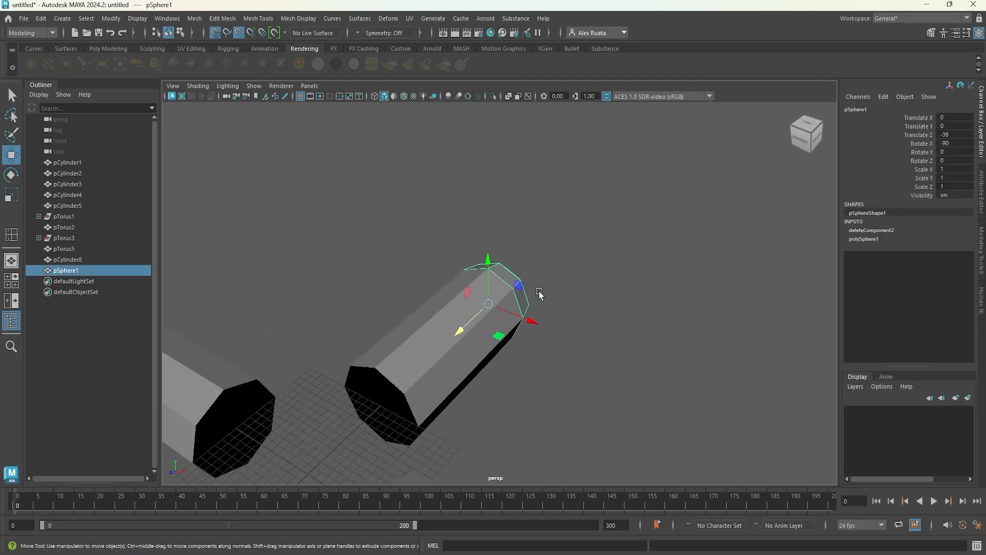
pyautogui.keyDown('alt'); pyautogui.moveTo(529, 297); pyautogui.dragTo(617, 303); pyautogui.keyUp('alt')
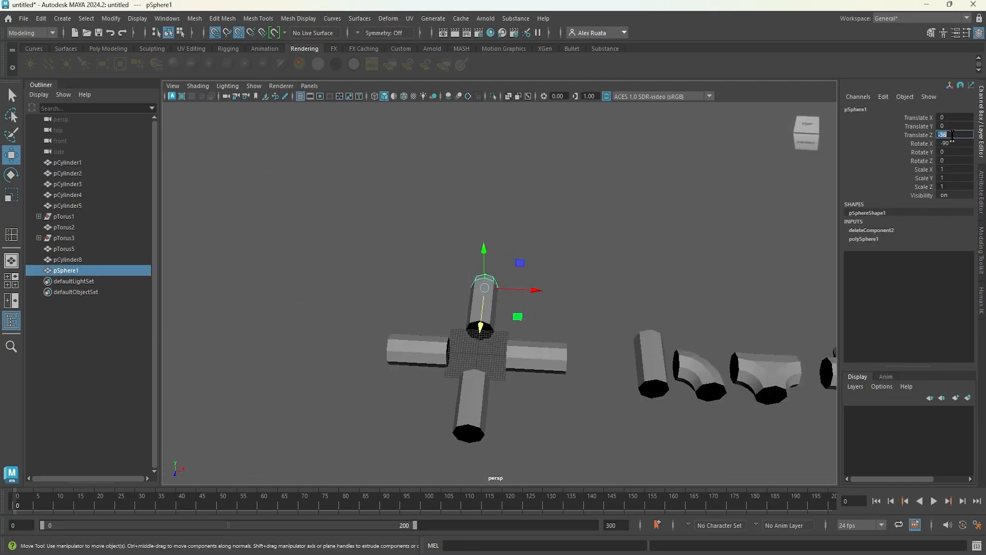
# Step: Set the half sphere's Translate Z to 0 and move it along X to about 179, beside the cross junction
pyautogui.scroll(-4, 569, 355)
pyautogui.keyDown('alt'); pyautogui.moveTo(556, 354); pyautogui.dragTo(513, 363, button='middle'); pyautogui.keyUp('alt')
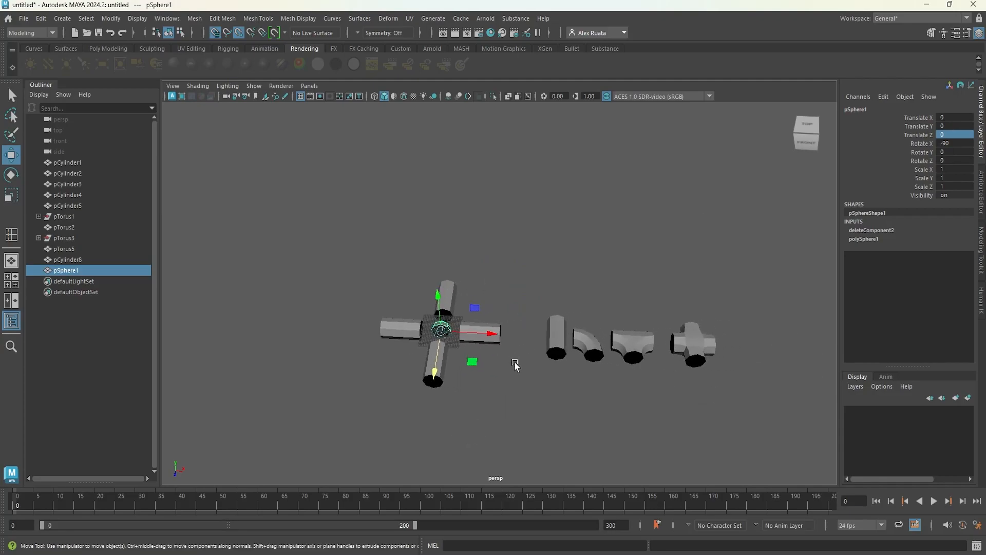
pyautogui.keyDown('alt'); pyautogui.moveTo(513, 362); pyautogui.dragTo(514, 374); pyautogui.keyUp('alt')
pyautogui.moveTo(497, 341); pyautogui.dragTo(718, 341)
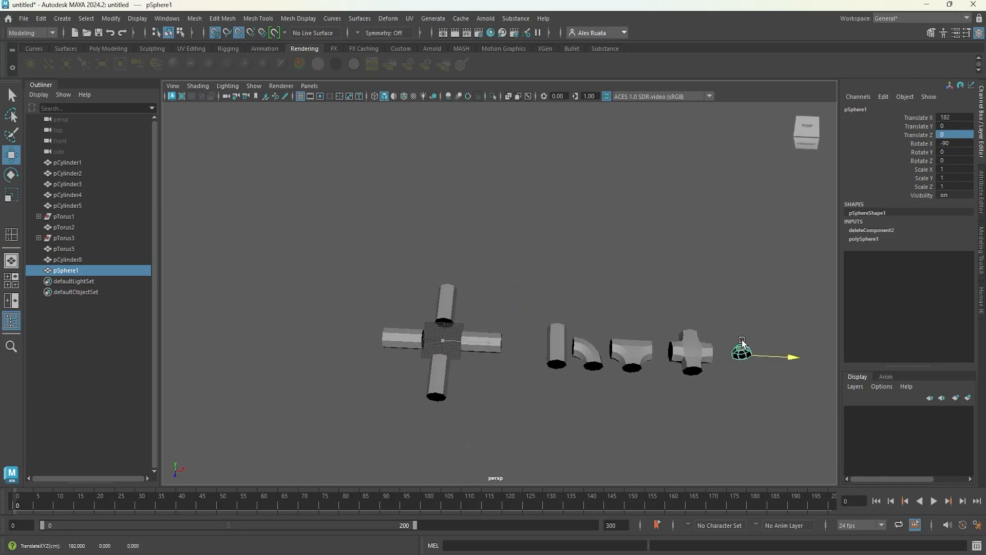
pyautogui.click(698, 302)
pyautogui.keyDown('alt'); pyautogui.moveTo(698, 301); pyautogui.dragTo(641, 293); pyautogui.keyUp('alt')
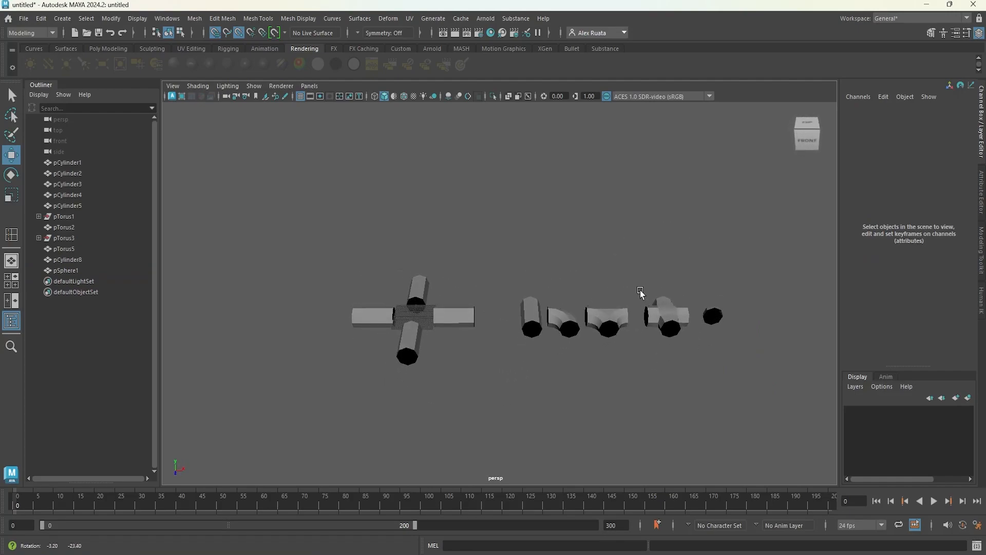
# Step: Try rotating the elbow piece about its Z axis and undo the rotation
pyautogui.scroll(8, 641, 293)
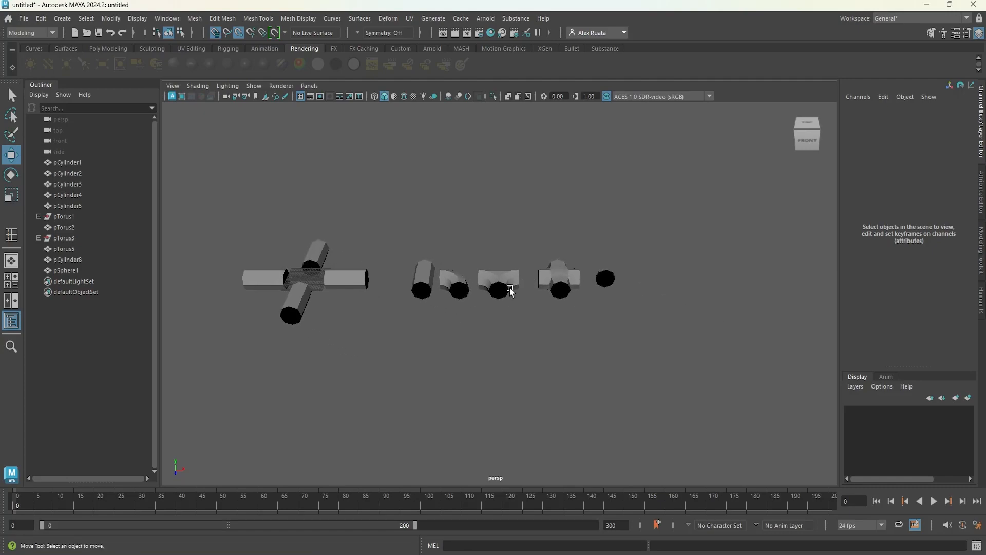
pyautogui.click(389, 271)
pyautogui.press('e')
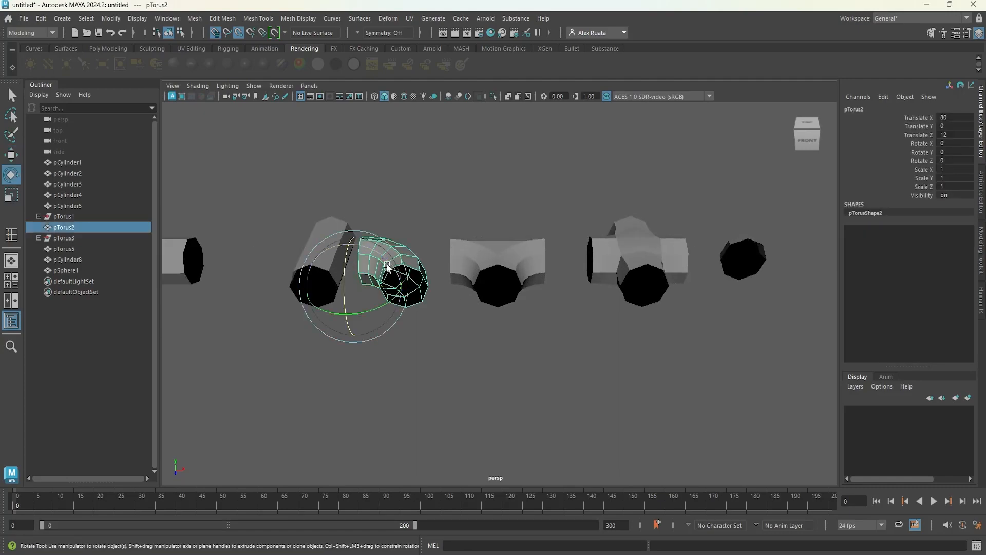
pyautogui.moveTo(381, 257); pyautogui.dragTo(348, 341)
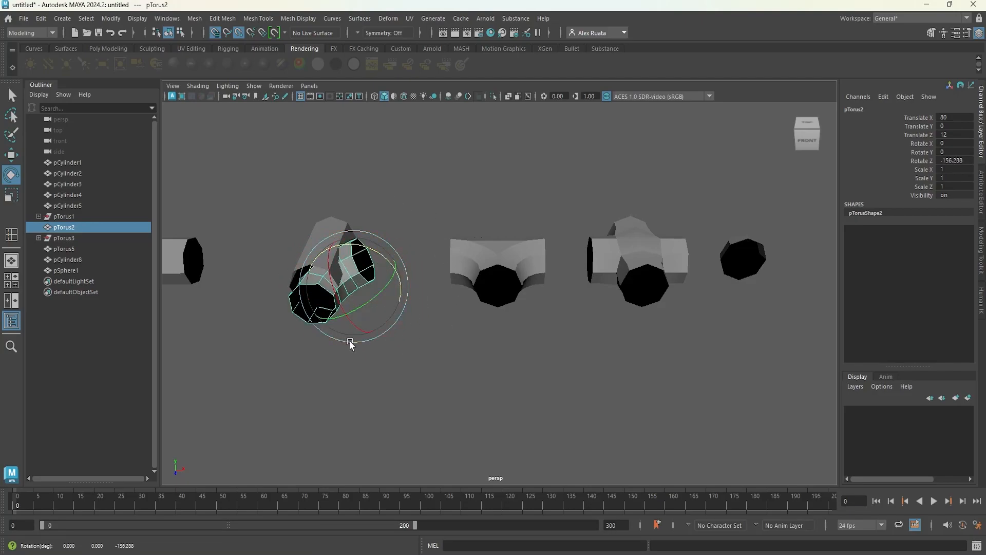
pyautogui.hotkey('ctrl', 'z')
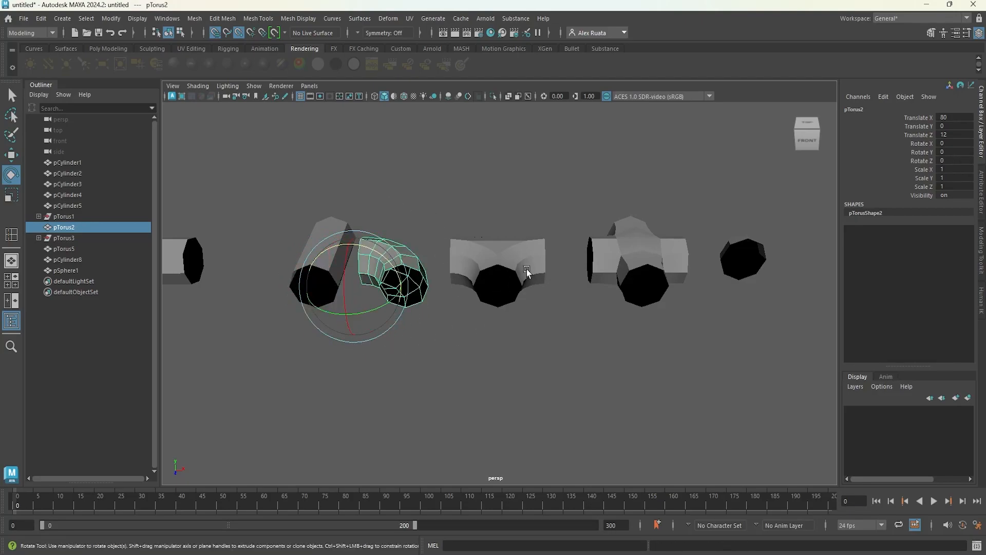
# Step: Examine the row of modular pieces from the T-junction to the end cap
pyautogui.click(526, 269)
pyautogui.keyDown('alt'); pyautogui.moveTo(526, 270); pyautogui.dragTo(596, 294); pyautogui.keyUp('alt')
pyautogui.click(612, 302)
pyautogui.keyDown('alt'); pyautogui.moveTo(612, 302); pyautogui.dragTo(553, 301, button='middle'); pyautogui.keyUp('alt')
pyautogui.click(659, 293)
pyautogui.click(415, 226)
pyautogui.keyDown('alt'); pyautogui.moveTo(415, 226); pyautogui.dragTo(519, 254, button='middle'); pyautogui.keyUp('alt')
pyautogui.scroll(-3, 516, 255)
pyautogui.moveTo(484, 261)
pyautogui.keyDown('alt'); pyautogui.mouseDown()
pyautogui.moveTo(481, 275)
pyautogui.moveTo(510, 274)
pyautogui.moveTo(502, 266)
pyautogui.mouseUp(); pyautogui.keyUp('alt')
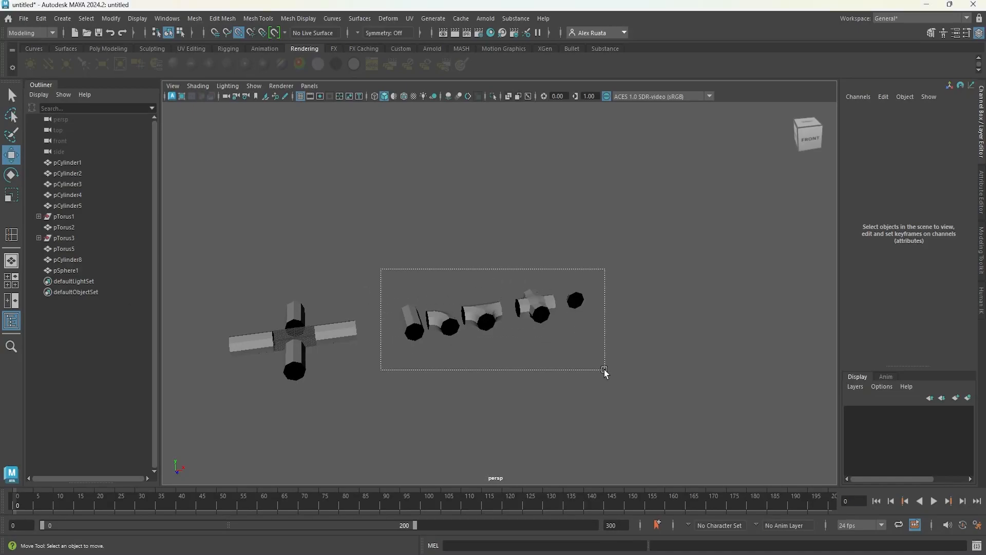
# Step: Select the five modular pieces in the row and inspect them in the front view
pyautogui.moveTo(605, 369); pyautogui.dragTo(605, 371)
pyautogui.keyDown('alt'); pyautogui.moveTo(542, 390); pyautogui.dragTo(522, 379); pyautogui.keyUp('alt')
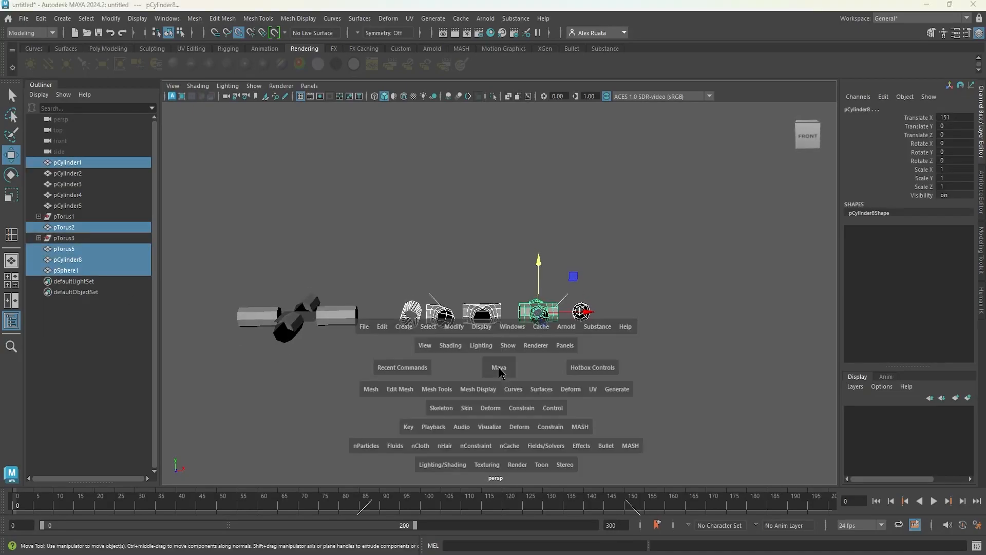
pyautogui.press('space')
pyautogui.press('space')
pyautogui.scroll(-5, 404, 393)
pyautogui.keyDown('alt'); pyautogui.moveTo(273, 352); pyautogui.dragTo(443, 362, button='middle'); pyautogui.keyUp('alt')
pyautogui.scroll(2, 403, 360)
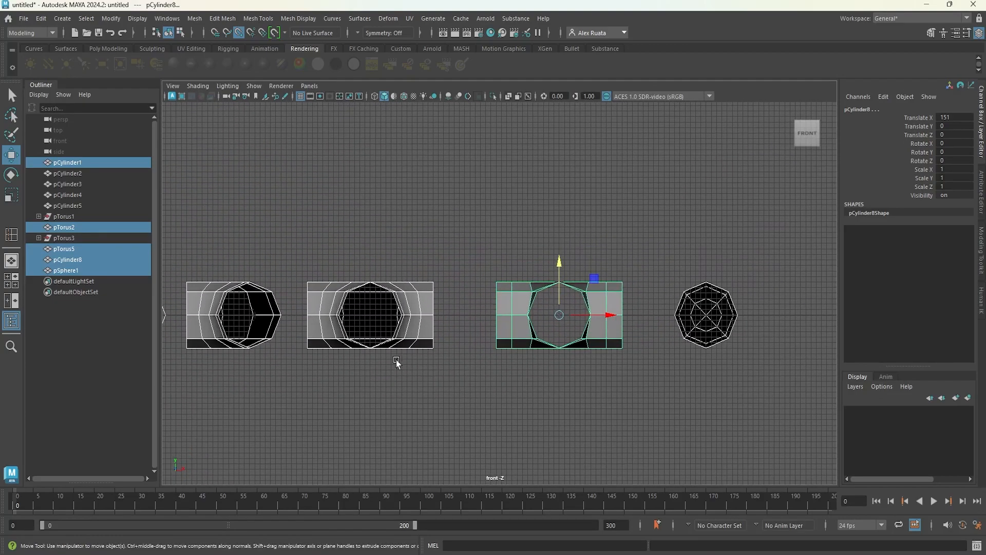
# Step: Flatten the T-junction's floor by snapping its lowest vertices up to the row above, at Y about -4.24
pyautogui.keyDown('alt'); pyautogui.moveTo(328, 340); pyautogui.dragTo(385, 339, button='middle'); pyautogui.keyUp('alt')
pyautogui.click(383, 337)
pyautogui.rightClick(383, 336)
pyautogui.moveTo(339, 251); pyautogui.dragTo(337, 251, button='right')
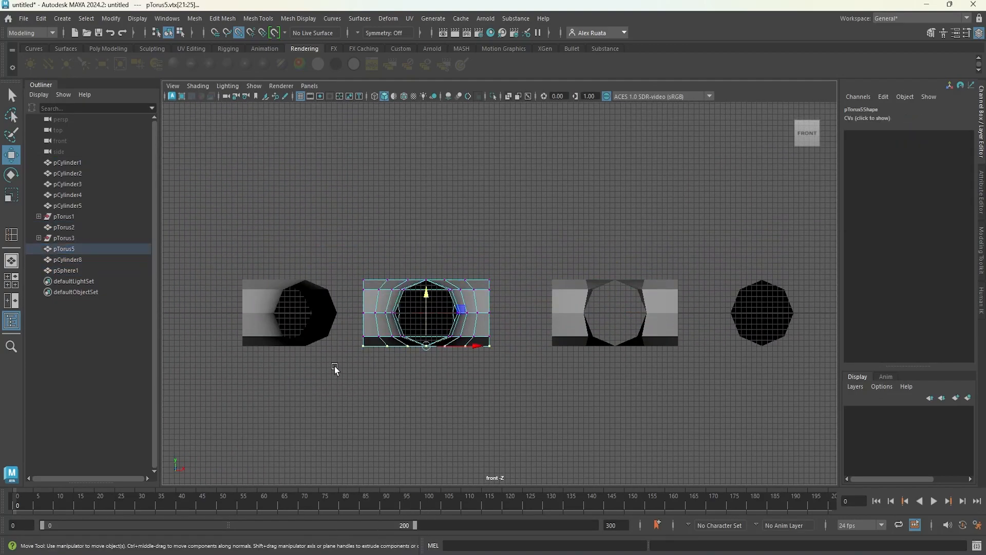
pyautogui.scroll(3, 335, 366)
pyautogui.keyDown('alt'); pyautogui.moveTo(348, 370); pyautogui.dragTo(403, 349, button='middle'); pyautogui.keyUp('alt')
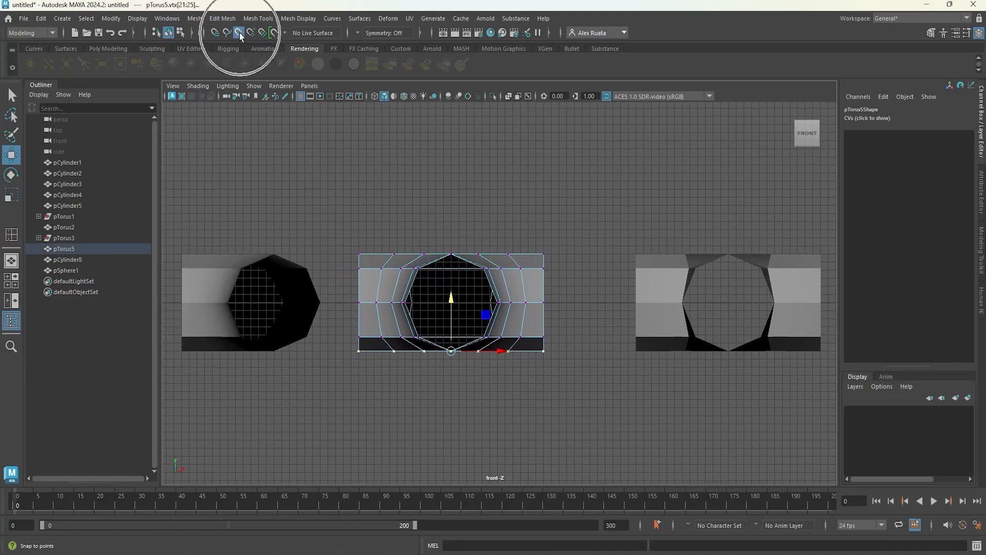
pyautogui.scroll(2, 342, 408)
pyautogui.keyDown('alt'); pyautogui.moveTo(342, 408); pyautogui.dragTo(370, 396, button='middle'); pyautogui.keyUp('alt')
pyautogui.scroll(2, 370, 396)
pyautogui.moveTo(455, 331); pyautogui.dragTo(457, 328)
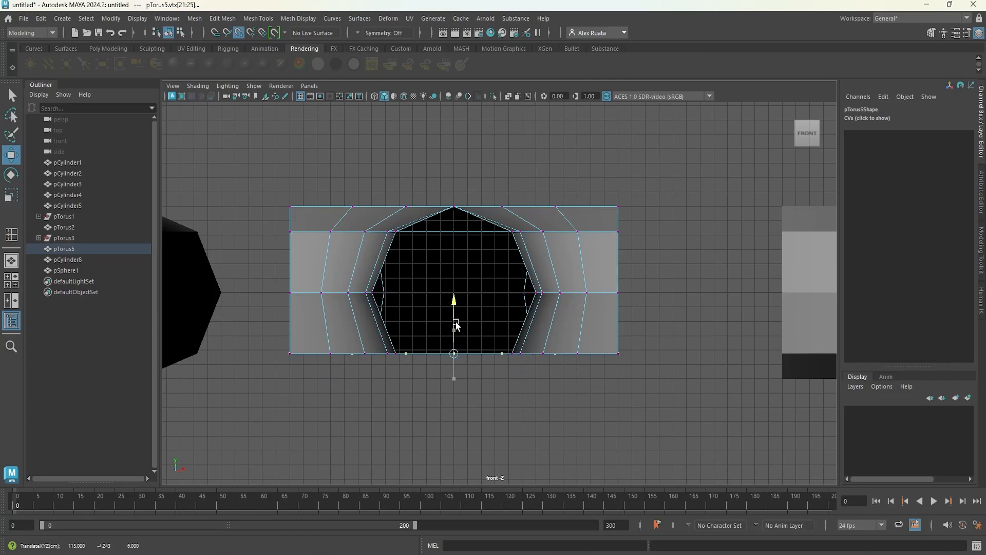
# Step: Flatten the elbow's floor by snapping its lowest vertices up to the level of the row above
pyautogui.keyDown('alt'); pyautogui.moveTo(306, 273); pyautogui.dragTo(522, 284, button='middle'); pyautogui.keyUp('alt')
pyautogui.click(414, 292)
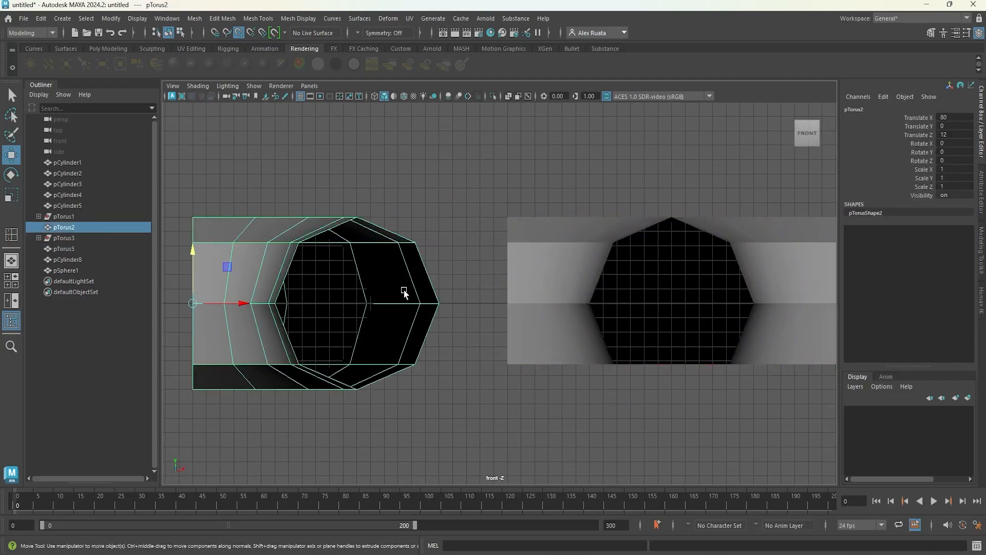
pyautogui.keyDown('alt'); pyautogui.moveTo(300, 273); pyautogui.dragTo(508, 269, button='middle'); pyautogui.keyUp('alt')
pyautogui.moveTo(509, 269); pyautogui.dragTo(468, 292, button='right')
pyautogui.keyDown('alt'); pyautogui.moveTo(507, 337); pyautogui.dragTo(445, 304, button='middle'); pyautogui.keyUp('alt')
pyautogui.moveTo(422, 302)
pyautogui.mouseDown()
pyautogui.moveTo(427, 295)
pyautogui.moveTo(425, 315)
pyautogui.mouseUp()
# Step: Flatten the cross junction's floor by snapping its lowest vertices up to the row above, at Y about -4.24
pyautogui.scroll(-3, 405, 308)
pyautogui.scroll(-4, 405, 308)
pyautogui.keyDown('alt'); pyautogui.moveTo(386, 301); pyautogui.dragTo(358, 312, button='middle'); pyautogui.keyUp('alt')
pyautogui.keyDown('alt'); pyautogui.moveTo(520, 309); pyautogui.dragTo(428, 295, button='middle'); pyautogui.keyUp('alt')
pyautogui.click(500, 301)
pyautogui.moveTo(440, 248); pyautogui.dragTo(392, 248, button='right')
pyautogui.scroll(3, 376, 345)
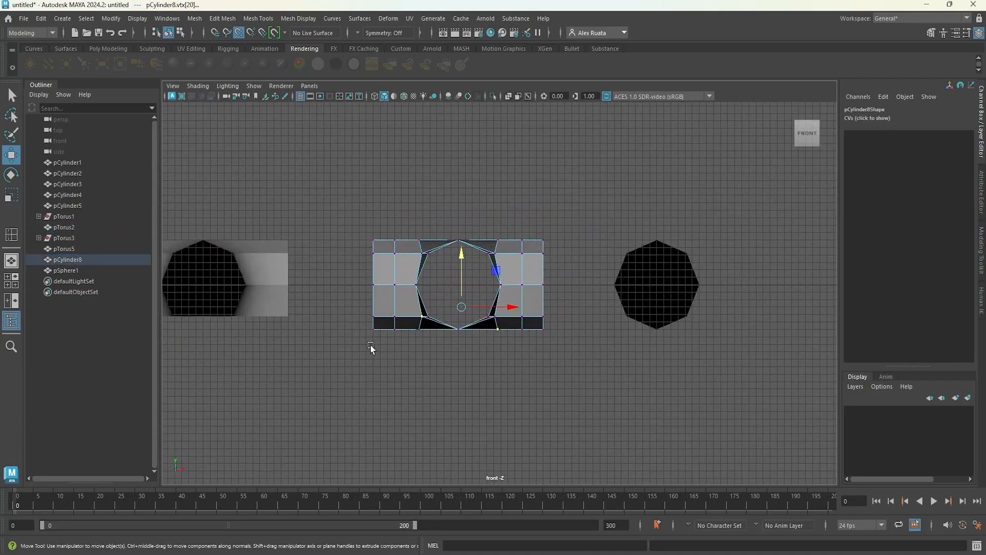
pyautogui.scroll(2, 414, 348)
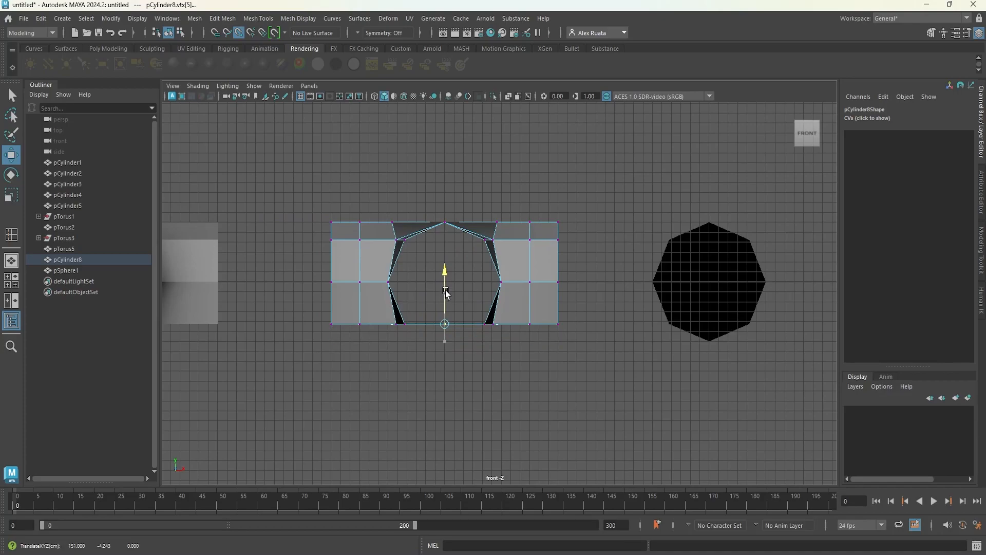
# Step: Flatten the end cap's underside by snapping the lowest vertices of its outer rings up to their neighbours' level
pyautogui.keyDown('alt'); pyautogui.moveTo(610, 325); pyautogui.dragTo(423, 326, button='middle'); pyautogui.keyUp('alt')
pyautogui.click(494, 252)
pyautogui.moveTo(496, 247); pyautogui.dragTo(447, 247, button='right')
pyautogui.scroll(4, 456, 324)
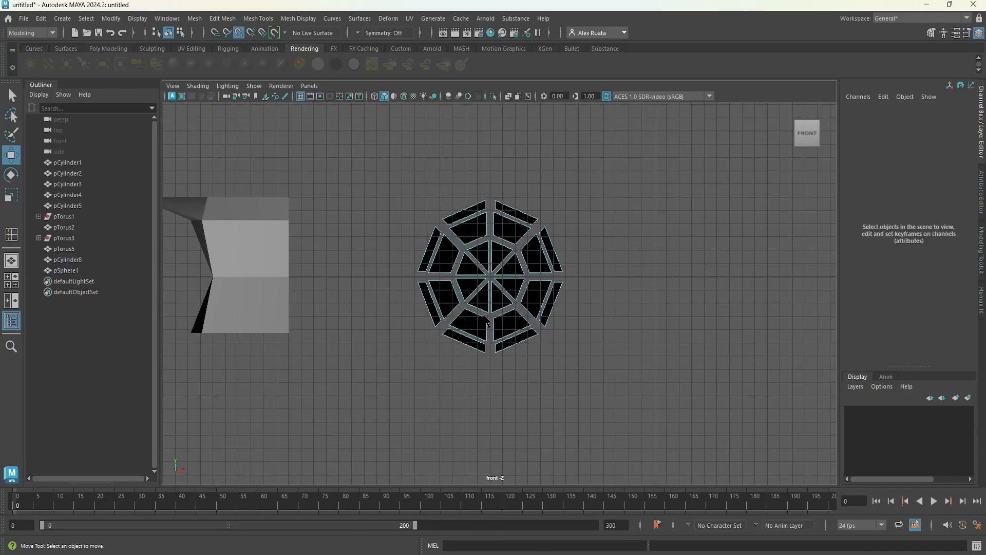
pyautogui.moveTo(473, 350); pyautogui.dragTo(505, 395)
pyautogui.moveTo(490, 323); pyautogui.dragTo(562, 343)
pyautogui.moveTo(491, 314); pyautogui.dragTo(559, 347)
pyautogui.click(499, 334)
pyautogui.moveTo(488, 295); pyautogui.dragTo(553, 334)
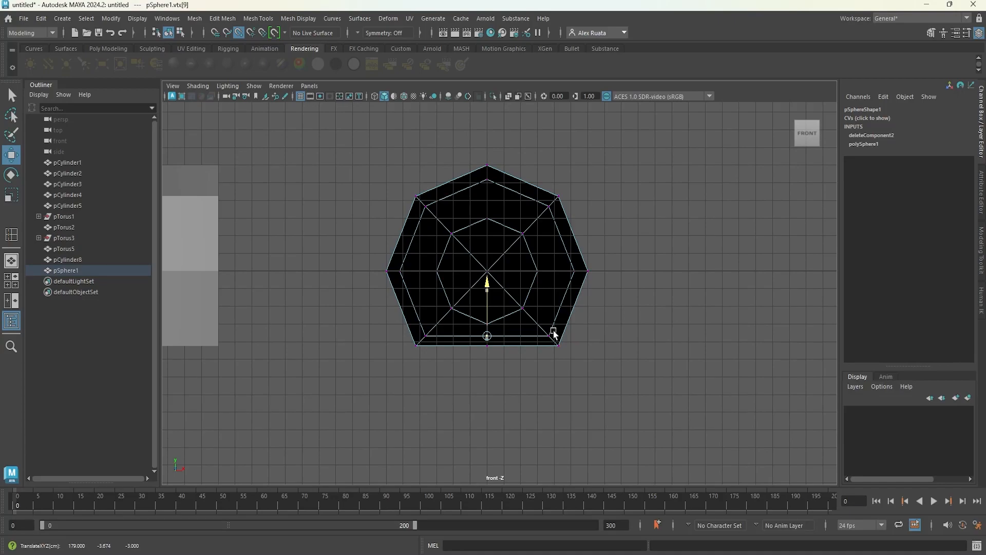
# Step: Flatten the straight corridor's floor by snapping its lowest vertices up to the level of the row above
pyautogui.scroll(-8, 612, 360)
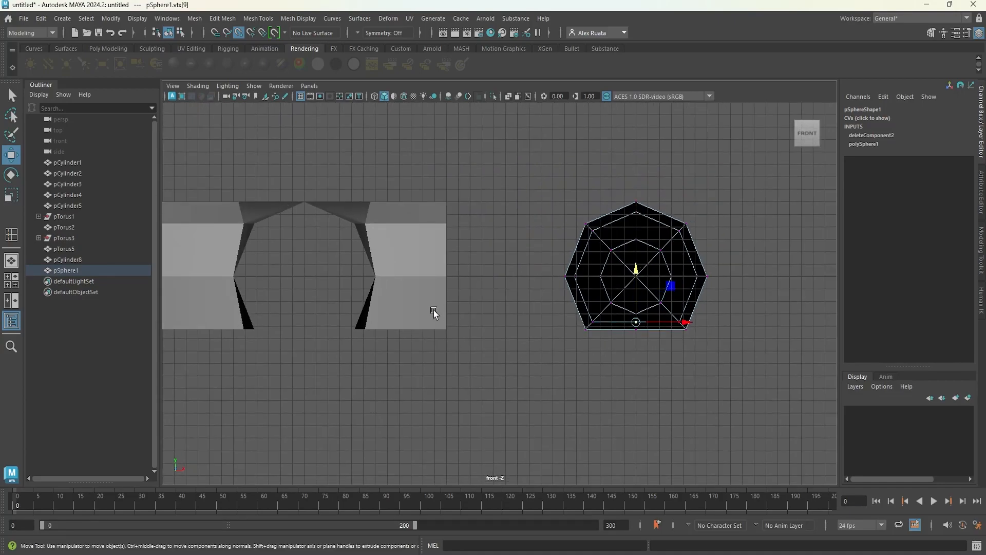
pyautogui.press('space')
pyautogui.keyDown('alt'); pyautogui.moveTo(584, 268); pyautogui.dragTo(606, 256); pyautogui.keyUp('alt')
pyautogui.click(631, 200)
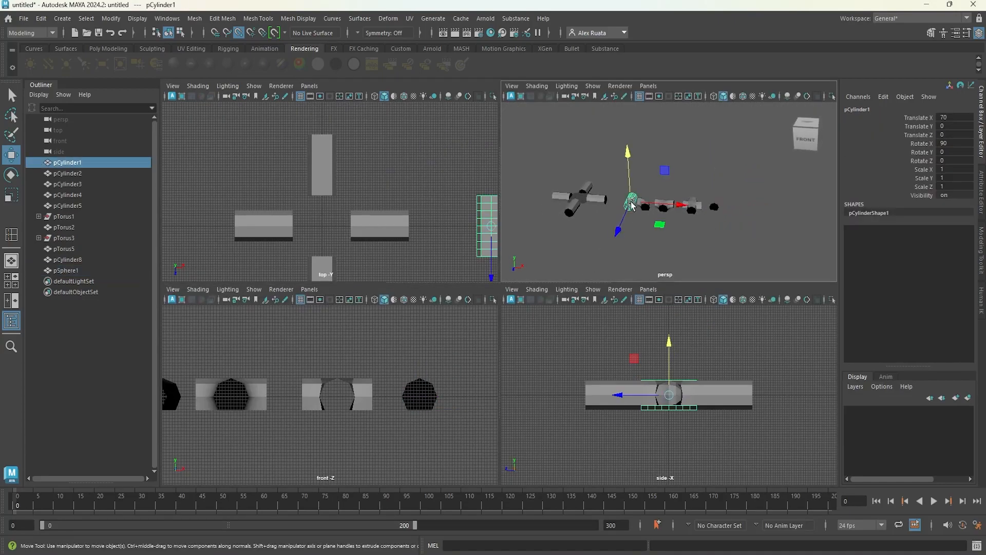
pyautogui.keyDown('alt'); pyautogui.moveTo(309, 395); pyautogui.dragTo(440, 385, button='middle'); pyautogui.keyUp('alt')
pyautogui.press('space')
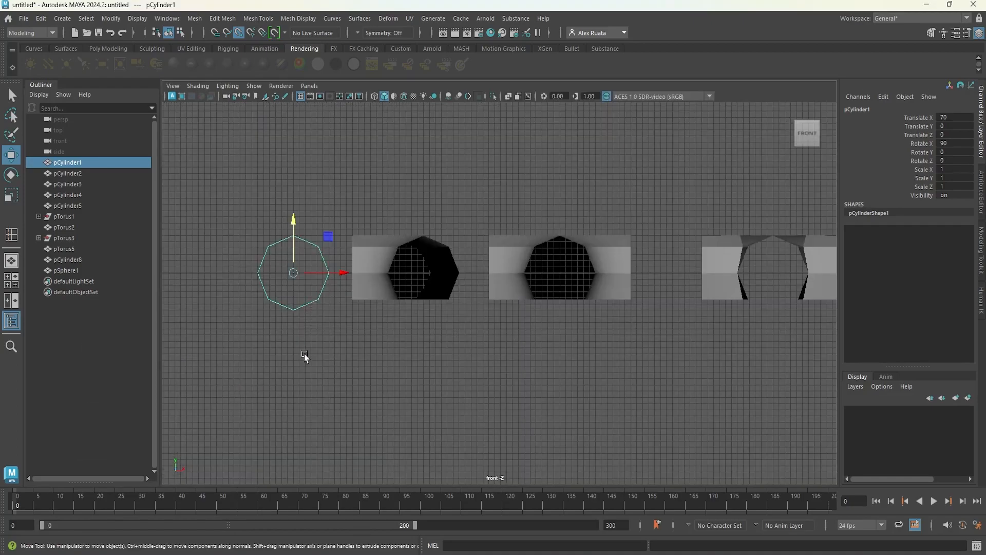
pyautogui.keyDown('alt'); pyautogui.moveTo(322, 362); pyautogui.dragTo(484, 388, button='middle'); pyautogui.keyUp('alt')
pyautogui.scroll(2, 437, 367)
pyautogui.scroll(3, 437, 366)
pyautogui.moveTo(445, 252); pyautogui.dragTo(408, 248, button='right')
pyautogui.moveTo(398, 356); pyautogui.dragTo(440, 391)
pyautogui.moveTo(420, 327); pyautogui.dragTo(422, 312)
pyautogui.scroll(-5, 436, 327)
# Step: Delete the old round-bottomed straight corridor behind the origin
pyautogui.press('space')
pyautogui.press('space')
pyautogui.keyDown('alt'); pyautogui.moveTo(605, 254); pyautogui.dragTo(616, 253, button='middle'); pyautogui.keyUp('alt')
pyautogui.keyDown('alt'); pyautogui.moveTo(477, 326); pyautogui.dragTo(471, 311, button='middle'); pyautogui.keyUp('alt')
pyautogui.keyDown('alt'); pyautogui.moveTo(471, 310); pyautogui.dragTo(522, 300); pyautogui.keyUp('alt')
pyautogui.scroll(5, 498, 332)
pyautogui.keyDown('alt'); pyautogui.moveTo(498, 334); pyautogui.dragTo(363, 321); pyautogui.keyUp('alt')
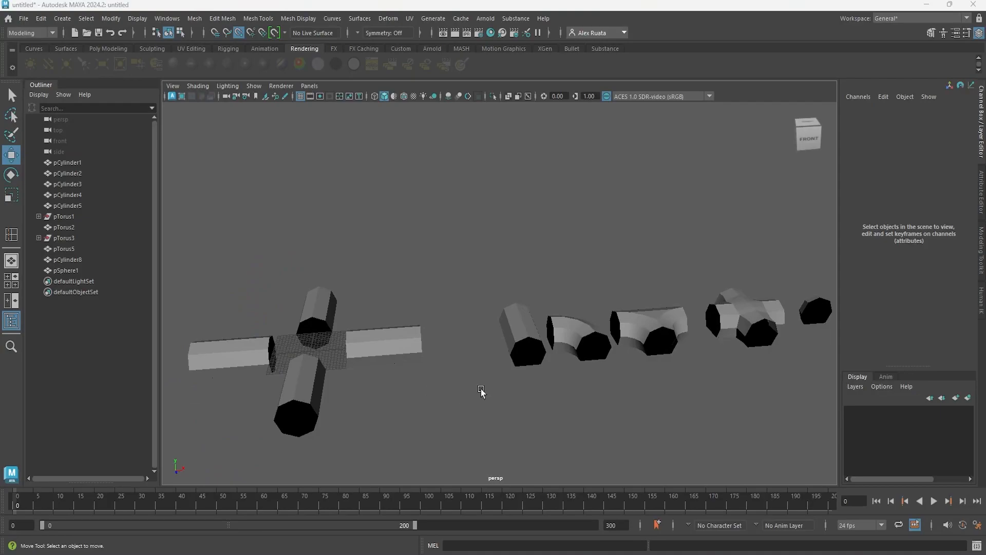
pyautogui.moveTo(440, 378)
pyautogui.keyDown('alt'); pyautogui.mouseDown()
pyautogui.moveTo(509, 373)
pyautogui.moveTo(427, 383)
pyautogui.moveTo(438, 381)
pyautogui.moveTo(429, 371)
pyautogui.mouseUp(); pyautogui.keyUp('alt')
pyautogui.click(544, 319)
pyautogui.press('space')
pyautogui.press('space')
pyautogui.click(498, 267)
pyautogui.press('Delete')
# Step: Duplicate the flat-floored straight corridor and grid-snap the copy into the deleted piece's place behind the origin
pyautogui.click(758, 351)
pyautogui.hotkey('ctrl', 'd')
pyautogui.moveTo(818, 352); pyautogui.dragTo(488, 349)
pyautogui.click(238, 32)
pyautogui.click(215, 33)
pyautogui.moveTo(574, 351); pyautogui.dragTo(478, 251)
# Step: Duplicate the straight corridor once more and place this copy at X 0, Z -24
pyautogui.click(768, 350)
pyautogui.hotkey('ctrl', 'd')
pyautogui.moveTo(771, 349); pyautogui.dragTo(497, 248)
pyautogui.press('space')
pyautogui.press('space')
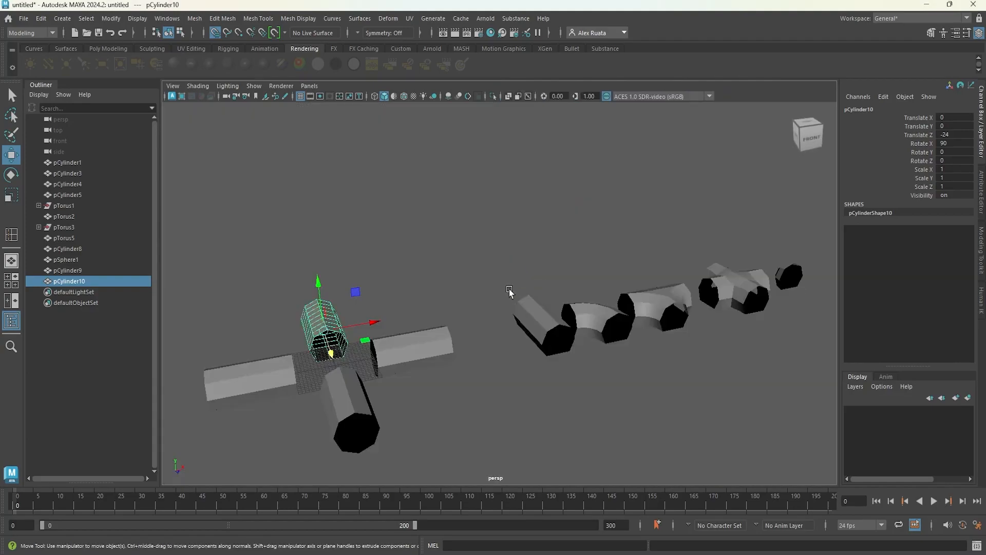
# Step: Raise the second copy to Y 11 so that it sits above the first one
pyautogui.keyDown('alt'); pyautogui.moveTo(523, 283); pyautogui.dragTo(513, 321); pyautogui.keyUp('alt')
pyautogui.press('f')
pyautogui.scroll(-5, 512, 319)
pyautogui.scroll(3, 513, 318)
pyautogui.keyDown('alt'); pyautogui.moveTo(505, 249); pyautogui.dragTo(480, 274, button='middle'); pyautogui.keyUp('alt')
pyautogui.moveTo(479, 273); pyautogui.dragTo(489, 195)
pyautogui.moveTo(506, 244)
pyautogui.keyDown('alt'); pyautogui.mouseDown()
pyautogui.moveTo(504, 234)
pyautogui.moveTo(496, 242)
pyautogui.mouseUp(); pyautogui.keyUp('alt')
pyautogui.moveTo(475, 143); pyautogui.dragTo(466, 179)
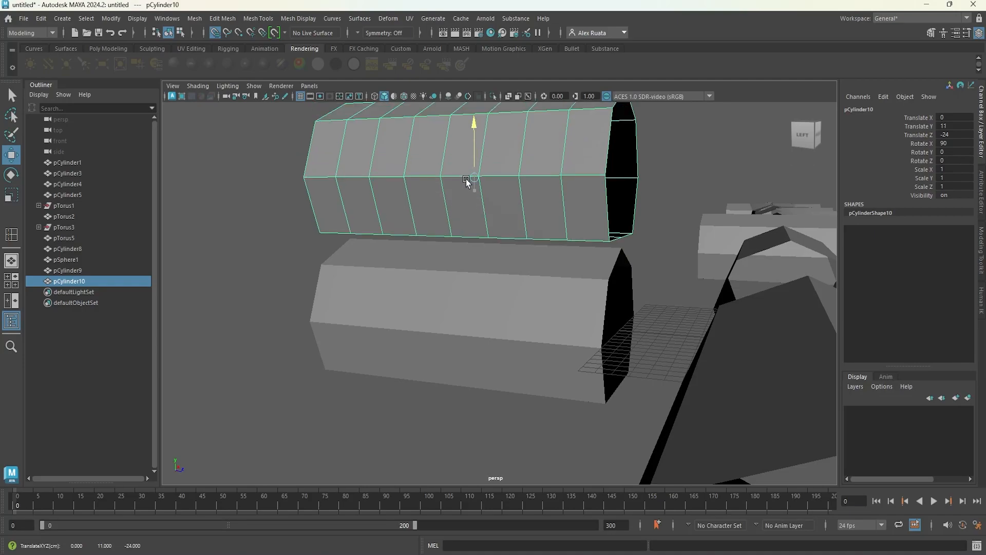
# Step: Lower the raised corridor copy slightly toward the corridor beneath it
pyautogui.press('space')
pyautogui.press('space')
pyautogui.scroll(5, 500, 375)
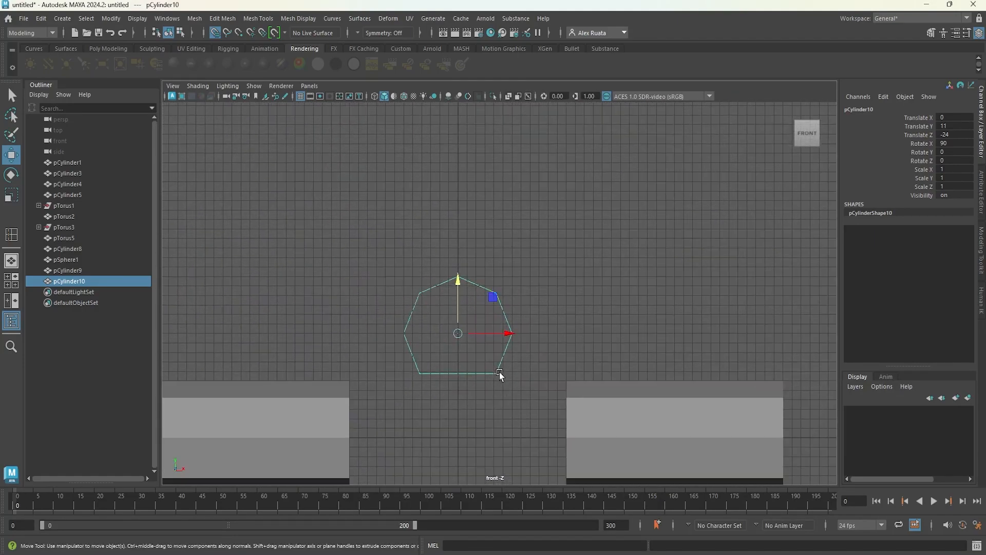
pyautogui.scroll(1, 500, 375)
pyautogui.keyDown('alt'); pyautogui.moveTo(500, 375); pyautogui.dragTo(522, 313, button='middle'); pyautogui.keyUp('alt')
pyautogui.press('space')
pyautogui.press('space')
pyautogui.scroll(8, 689, 286)
pyautogui.keyDown('alt'); pyautogui.moveTo(770, 132); pyautogui.dragTo(474, 251, button='middle'); pyautogui.keyUp('alt')
pyautogui.moveTo(474, 251); pyautogui.dragTo(470, 282)
# Step: Duplicate the straight corridor and move the copy to the origin, between the surrounding corridor pieces
pyautogui.press('space')
pyautogui.press('space')
pyautogui.keyDown('alt'); pyautogui.moveTo(638, 211); pyautogui.dragTo(479, 295); pyautogui.keyUp('alt')
pyautogui.click(479, 295)
pyautogui.scroll(-5, 688, 255)
pyautogui.click(732, 249)
pyautogui.press('space')
pyautogui.press('space')
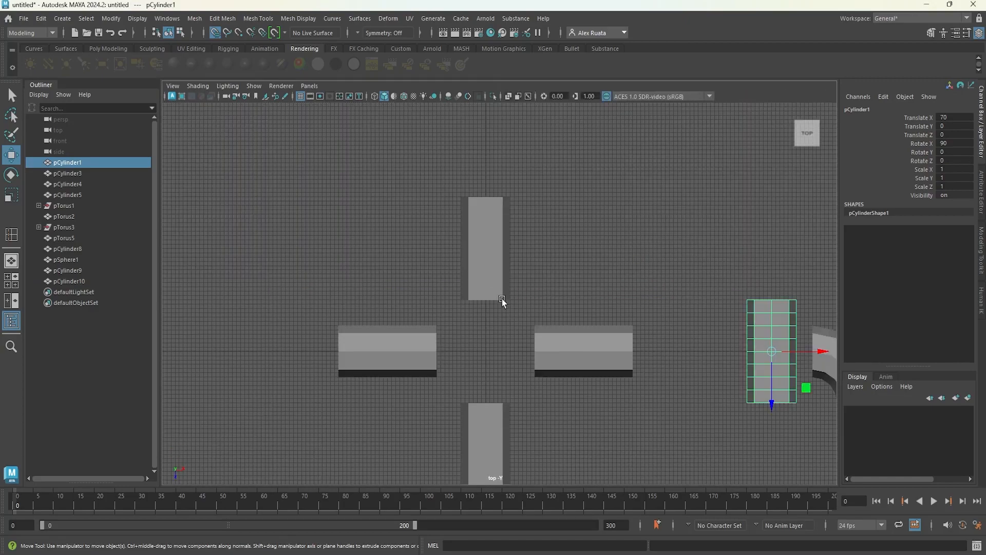
pyautogui.hotkey('ctrl', 'd')
pyautogui.moveTo(823, 352); pyautogui.dragTo(489, 345)
pyautogui.press('space')
pyautogui.press('space')
pyautogui.keyDown('alt'); pyautogui.moveTo(575, 309); pyautogui.dragTo(534, 306); pyautogui.keyUp('alt')
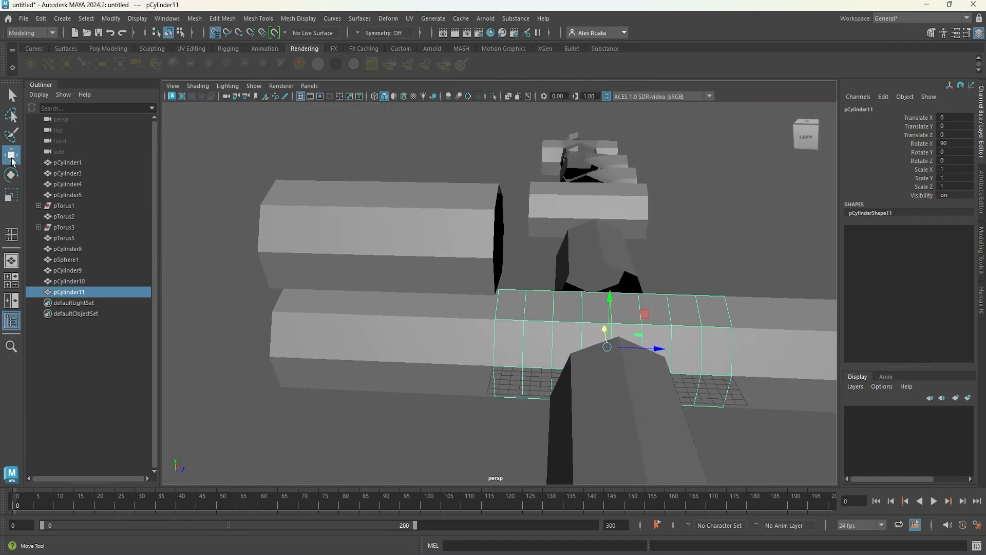
# Step: Open the Move tool's settings, enable soft selection with Volume falloff, and expand the move snap settings
pyautogui.doubleClick(11, 158)
pyautogui.click(706, 309)
pyautogui.click(708, 310)
pyautogui.click(701, 329)
pyautogui.click(770, 342)
pyautogui.keyDown('alt'); pyautogui.moveTo(535, 321); pyautogui.dragTo(495, 307, button='middle'); pyautogui.keyUp('alt')
pyautogui.scroll(-1, 737, 394)
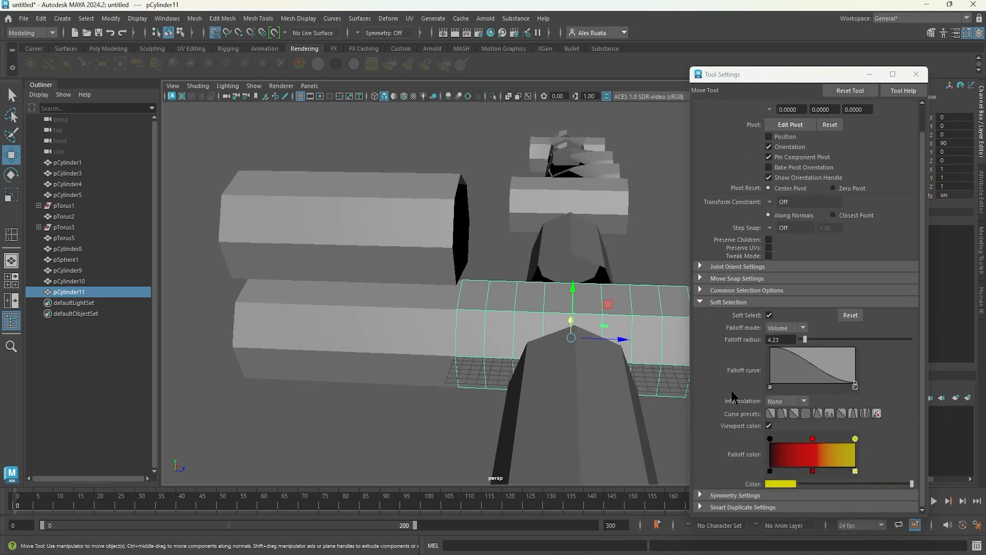
pyautogui.scroll(1, 735, 396)
pyautogui.click(727, 317)
pyautogui.click(727, 317)
# Step: Select the vertex ring at the new copy's rear end and set the soft selection falloff radius to 14.55
pyautogui.moveTo(489, 307); pyautogui.dragTo(452, 303, button='right')
pyautogui.click(462, 280)
pyautogui.moveTo(462, 235); pyautogui.dragTo(466, 229)
pyautogui.hotkey('ctrl', 'z')
pyautogui.keyDown('alt'); pyautogui.moveTo(484, 285); pyautogui.dragTo(481, 288); pyautogui.keyUp('alt')
pyautogui.moveTo(805, 367); pyautogui.dragTo(817, 367)
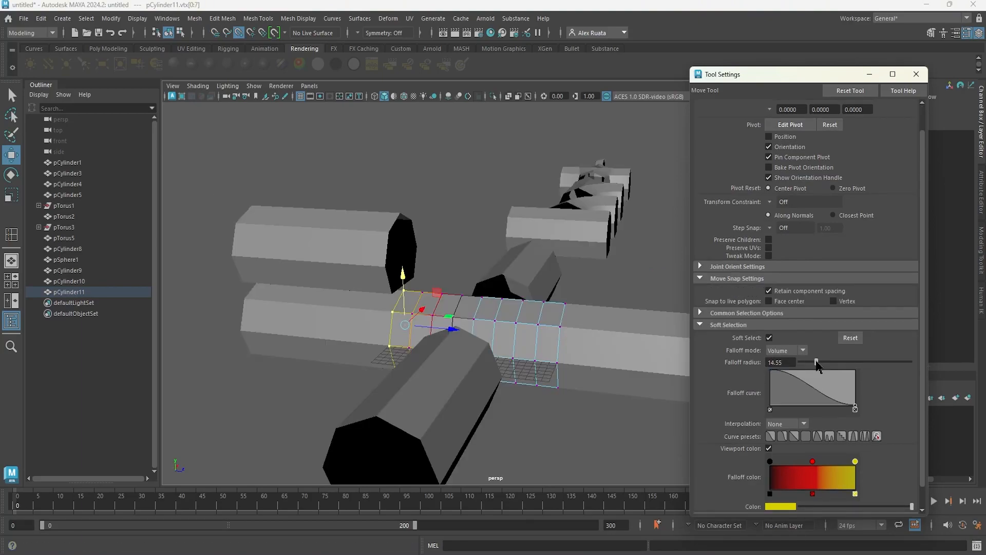
# Step: Raise the soft-selected end ring to the upper corridor's opening, bending the copy into a ramp
pyautogui.scroll(3, 349, 349)
pyautogui.keyDown('alt'); pyautogui.moveTo(345, 355); pyautogui.dragTo(382, 335); pyautogui.keyUp('alt')
pyautogui.moveTo(327, 317); pyautogui.dragTo(323, 212)
pyautogui.keyDown('alt'); pyautogui.moveTo(306, 192); pyautogui.dragTo(396, 224, button='middle'); pyautogui.keyUp('alt')
pyautogui.moveTo(414, 218); pyautogui.dragTo(409, 239)
# Step: With soft selection on, move the upper vertices of the ramp's raised end one by one onto the upper corridor's rim
pyautogui.click(413, 199)
pyautogui.keyDown('alt'); pyautogui.moveTo(416, 206); pyautogui.dragTo(431, 257, button='middle'); pyautogui.keyUp('alt')
pyautogui.scroll(3, 431, 256)
pyautogui.moveTo(393, 191); pyautogui.dragTo(393, 172)
pyautogui.click(381, 254)
pyautogui.moveTo(381, 226); pyautogui.dragTo(518, 275)
pyautogui.keyDown('alt'); pyautogui.moveTo(519, 275); pyautogui.dragTo(460, 274, button='middle'); pyautogui.keyUp('alt')
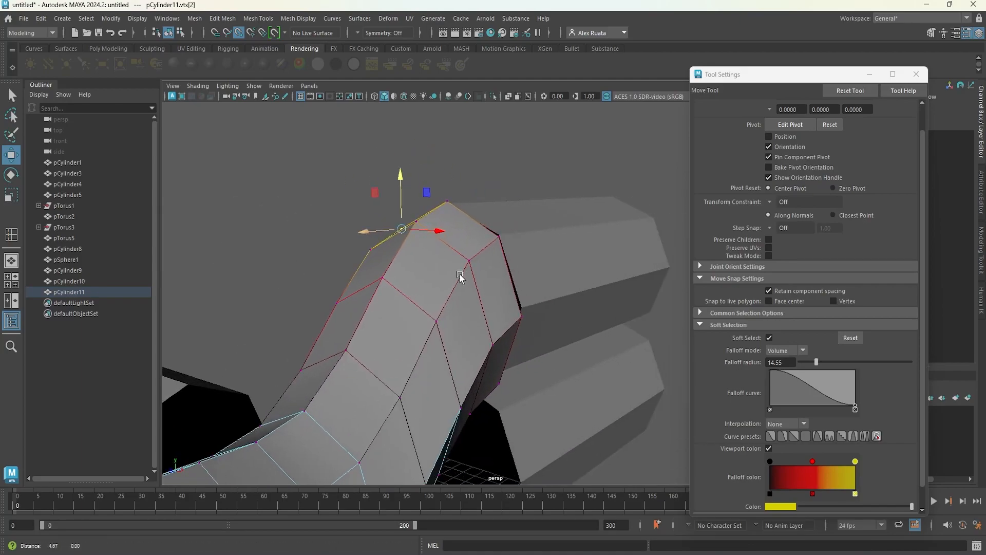
pyautogui.scroll(3, 459, 275)
pyautogui.click(500, 216)
pyautogui.moveTo(501, 198); pyautogui.dragTo(502, 200)
pyautogui.click(531, 323)
pyautogui.moveTo(533, 308); pyautogui.dragTo(418, 319)
# Step: Align the remaining side and lower vertices of the ramp's raised end with the upper corridor's rim
pyautogui.keyDown('alt'); pyautogui.moveTo(418, 319); pyautogui.dragTo(409, 213, button='middle'); pyautogui.keyUp('alt')
pyautogui.keyDown('alt'); pyautogui.moveTo(470, 326); pyautogui.dragTo(449, 293); pyautogui.keyUp('alt')
pyautogui.click(523, 332)
pyautogui.keyDown('alt'); pyautogui.moveTo(508, 330); pyautogui.dragTo(438, 275, button='middle'); pyautogui.keyUp('alt')
pyautogui.scroll(3, 438, 275)
pyautogui.moveTo(381, 243); pyautogui.dragTo(381, 230)
pyautogui.click(441, 309)
pyautogui.moveTo(446, 275); pyautogui.dragTo(400, 308)
pyautogui.scroll(3, 401, 308)
pyautogui.click(360, 291)
pyautogui.moveTo(364, 263); pyautogui.dragTo(426, 334)
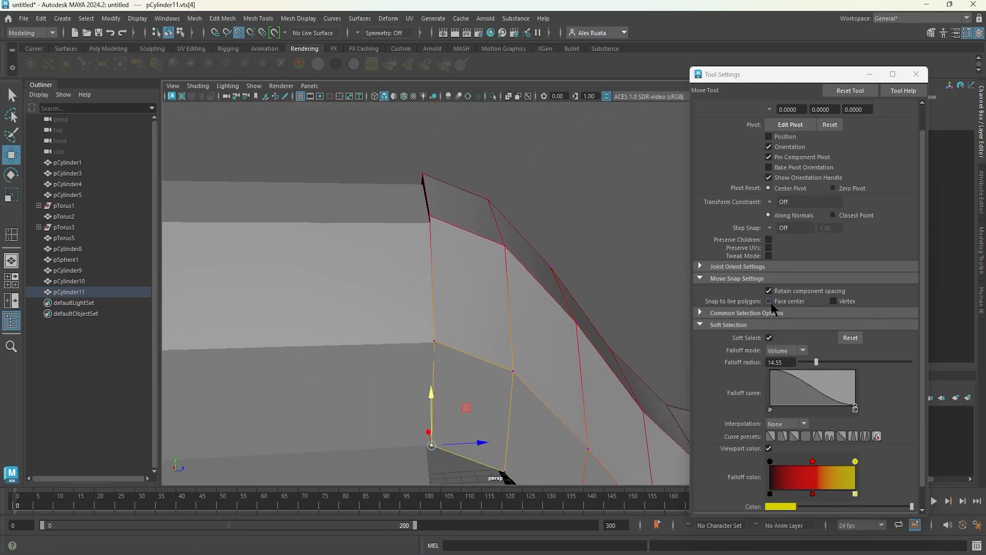
# Step: Turn off soft selection and snap individual vertices of the ramp's raised end exactly onto the upper corridor's corners
pyautogui.click(769, 338)
pyautogui.click(393, 176)
pyautogui.keyDown('alt'); pyautogui.moveTo(393, 176); pyautogui.dragTo(389, 231); pyautogui.keyUp('alt')
pyautogui.click(336, 120)
pyautogui.keyDown('alt'); pyautogui.moveTo(338, 123); pyautogui.dragTo(398, 221); pyautogui.keyUp('alt')
pyautogui.moveTo(378, 117); pyautogui.dragTo(481, 272)
pyautogui.click(481, 260)
pyautogui.click(464, 376)
pyautogui.moveTo(464, 324)
pyautogui.mouseDown()
pyautogui.moveTo(467, 334)
pyautogui.moveTo(462, 316)
pyautogui.mouseUp()
pyautogui.keyDown('alt'); pyautogui.moveTo(463, 316); pyautogui.dragTo(534, 304); pyautogui.keyUp('alt')
pyautogui.keyDown('alt'); pyautogui.moveTo(534, 303); pyautogui.dragTo(360, 209, button='middle'); pyautogui.keyUp('alt')
pyautogui.scroll(3, 360, 210)
pyautogui.moveTo(350, 205); pyautogui.dragTo(353, 249)
pyautogui.click(316, 415)
pyautogui.keyDown('alt'); pyautogui.moveTo(313, 405); pyautogui.dragTo(380, 295, button='middle'); pyautogui.keyUp('alt')
# Step: Snap the last end vertices of the ramp onto the upper corridor's corners and return to object mode
pyautogui.moveTo(381, 270); pyautogui.dragTo(375, 293)
pyautogui.keyDown('alt'); pyautogui.moveTo(361, 295); pyautogui.dragTo(449, 316, button='middle'); pyautogui.keyUp('alt')
pyautogui.keyDown('alt'); pyautogui.moveTo(449, 317); pyautogui.dragTo(339, 241); pyautogui.keyUp('alt')
pyautogui.click(291, 254)
pyautogui.keyDown('alt'); pyautogui.moveTo(339, 241); pyautogui.dragTo(466, 276, button='middle'); pyautogui.keyUp('alt')
pyautogui.click(453, 274)
pyautogui.moveTo(452, 237); pyautogui.dragTo(455, 248)
pyautogui.click(499, 345)
pyautogui.moveTo(499, 314); pyautogui.dragTo(341, 204)
pyautogui.click(532, 383)
pyautogui.press('f')
pyautogui.moveTo(342, 204); pyautogui.dragTo(394, 184, button='right')
# Step: Examine the finished ramp and the complete row of corridor modules from several angles
pyautogui.moveTo(483, 336)
pyautogui.keyDown('alt'); pyautogui.mouseDown()
pyautogui.moveTo(496, 359)
pyautogui.moveTo(466, 332)
pyautogui.mouseUp(); pyautogui.keyUp('alt')
pyautogui.click(495, 359)
pyautogui.keyDown('alt'); pyautogui.moveTo(466, 332); pyautogui.dragTo(456, 315, button='right'); pyautogui.keyUp('alt')
pyautogui.keyDown('alt'); pyautogui.moveTo(457, 314); pyautogui.dragTo(436, 332); pyautogui.keyUp('alt')
pyautogui.keyDown('alt'); pyautogui.moveTo(436, 332); pyautogui.dragTo(418, 324, button='right'); pyautogui.keyUp('alt')
pyautogui.keyDown('alt'); pyautogui.moveTo(418, 326); pyautogui.dragTo(260, 301); pyautogui.keyUp('alt')
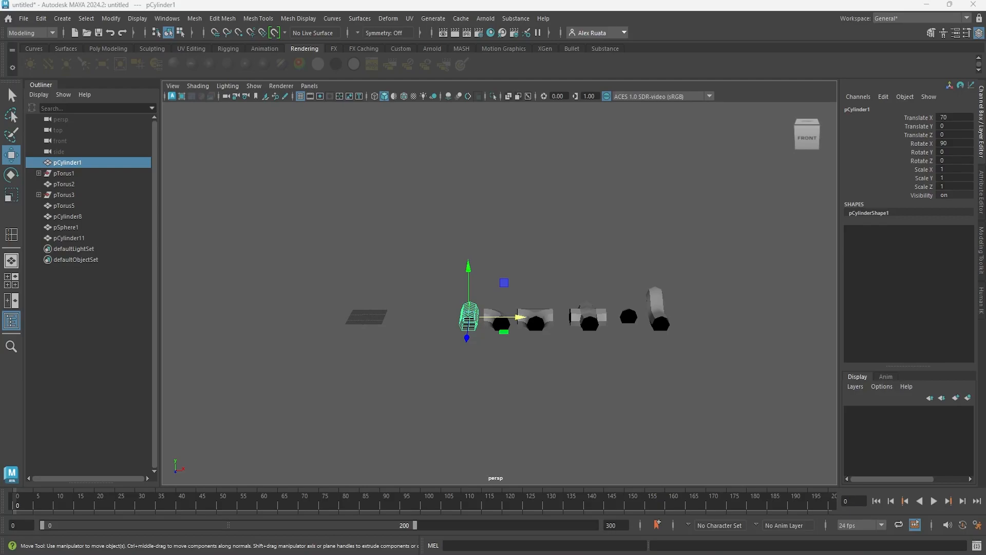
pyautogui.keyDown('alt'); pyautogui.moveTo(576, 317); pyautogui.dragTo(539, 326); pyautogui.keyUp('alt')
pyautogui.moveTo(556, 283)
pyautogui.keyDown('alt'); pyautogui.mouseDown()
pyautogui.moveTo(558, 296)
pyautogui.moveTo(553, 288)
pyautogui.mouseUp(); pyautogui.keyUp('alt')
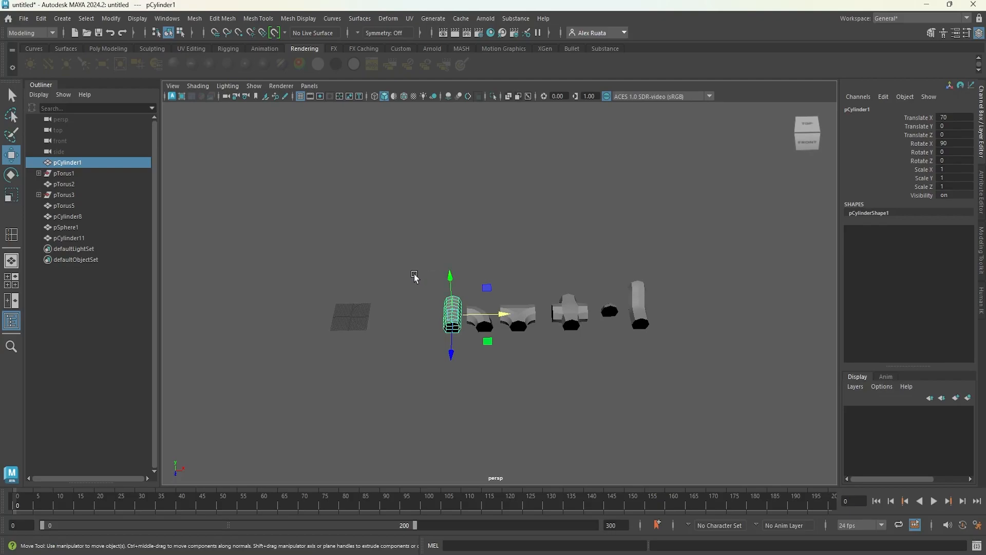
# Step: Select all the corridor modules and delete their construction history
pyautogui.moveTo(387, 256); pyautogui.dragTo(732, 382)
pyautogui.click(41, 18)
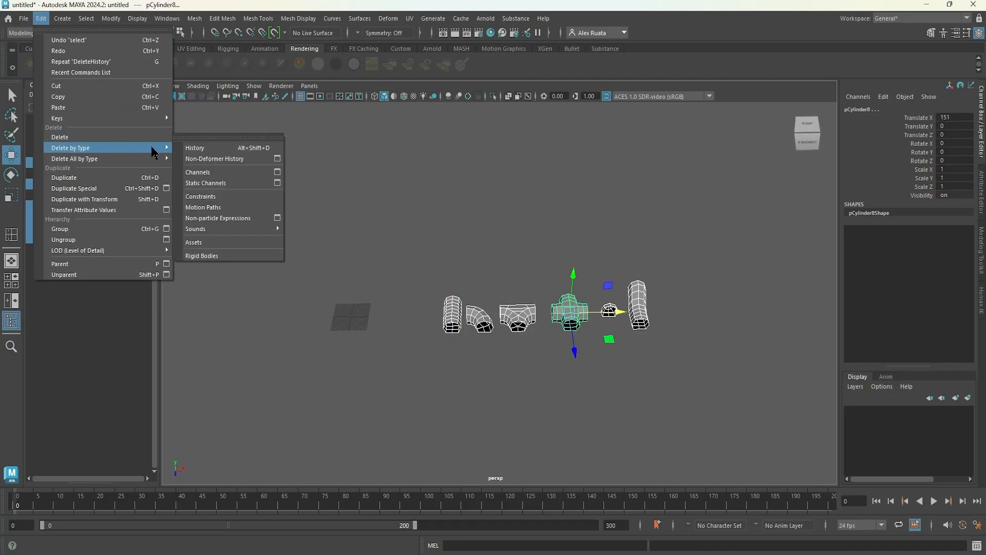
pyautogui.click(211, 146)
# Step: Delete the leftover transform groups pTorus1 and pTorus3
pyautogui.click(66, 174)
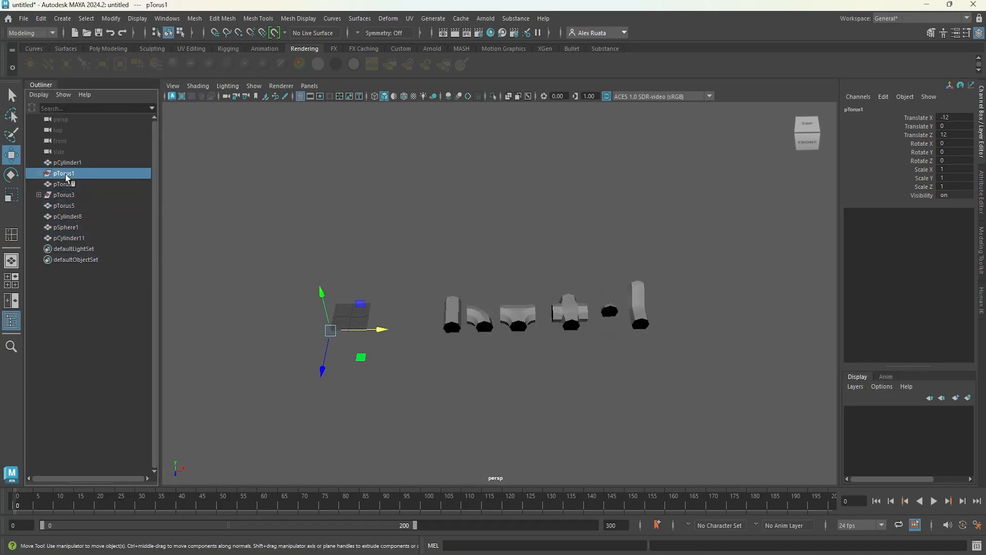
pyautogui.press('Delete')
pyautogui.click(65, 184)
pyautogui.press('Delete')
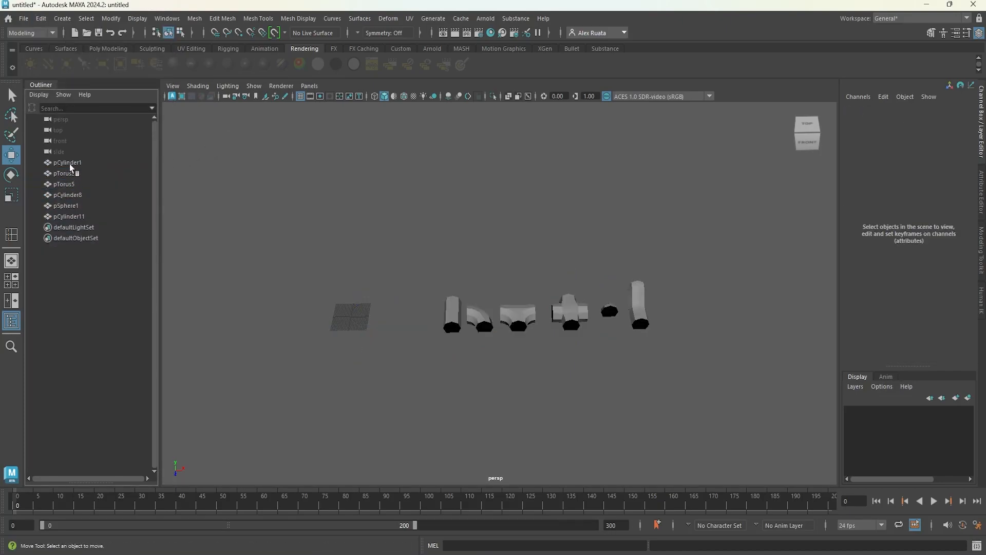
# Step: Rename the straight corridor as Cave_Straight
pyautogui.click(70, 163)
pyautogui.doubleClick(72, 164)
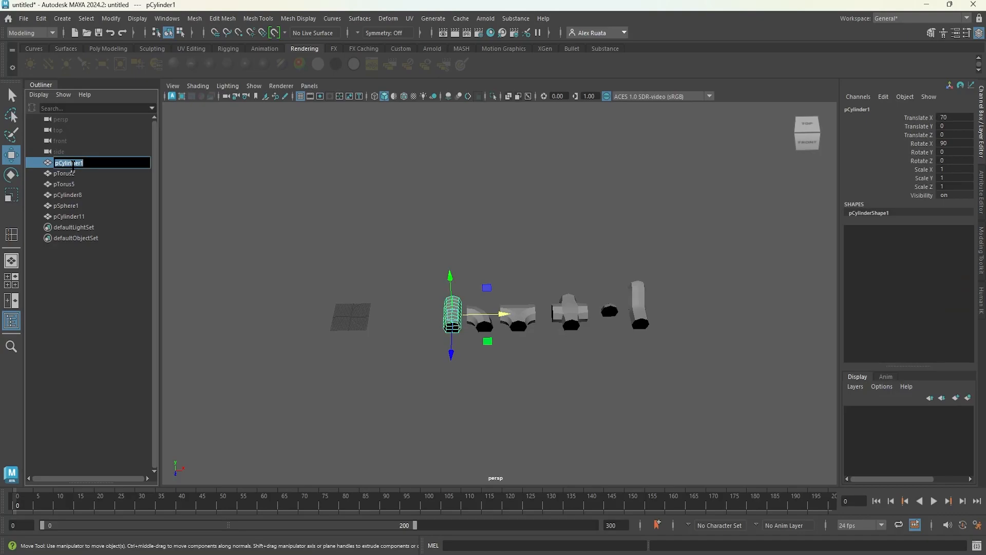
pyautogui.write('Cave_Straight')
pyautogui.press('Return')
# Step: Rename the elbow module as Cave_Curve and the T-junction module as Cave_T
pyautogui.doubleClick(72, 174)
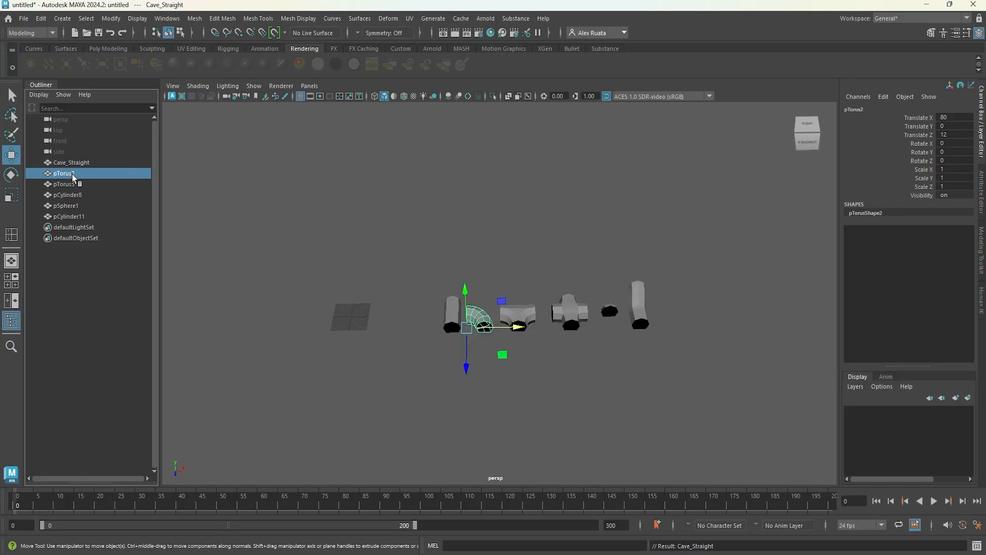
pyautogui.write('Cave_Curve')
pyautogui.press('Return')
pyautogui.doubleClick(77, 184)
pyautogui.write('Cave_T')
pyautogui.press('Return')
# Step: Rename the cross module as Cave_Intersect, the end cap as Cave_DeadEnd and the ramp as Cave_Incline
pyautogui.doubleClick(72, 195)
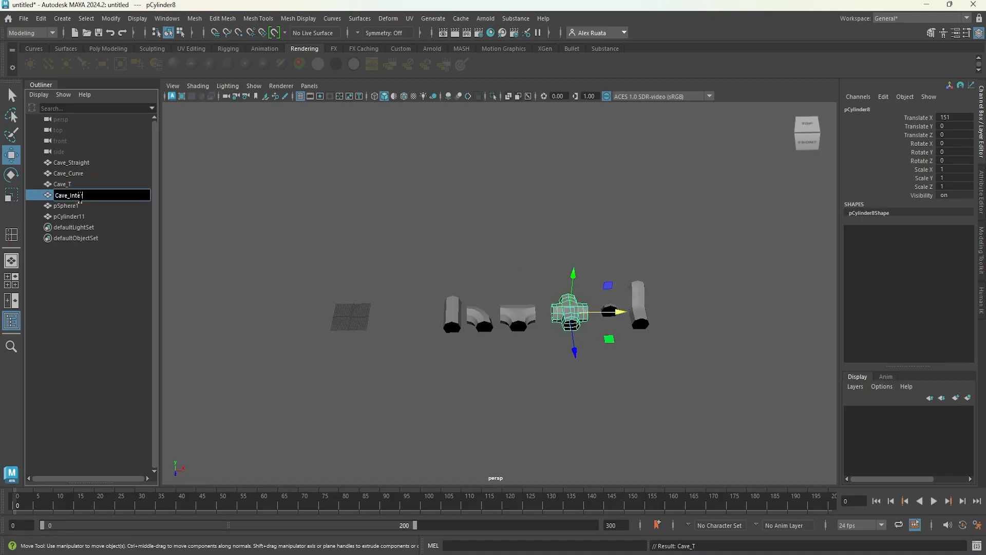
pyautogui.write('Cave_Intersect')
pyautogui.press('Return')
pyautogui.doubleClick(72, 206)
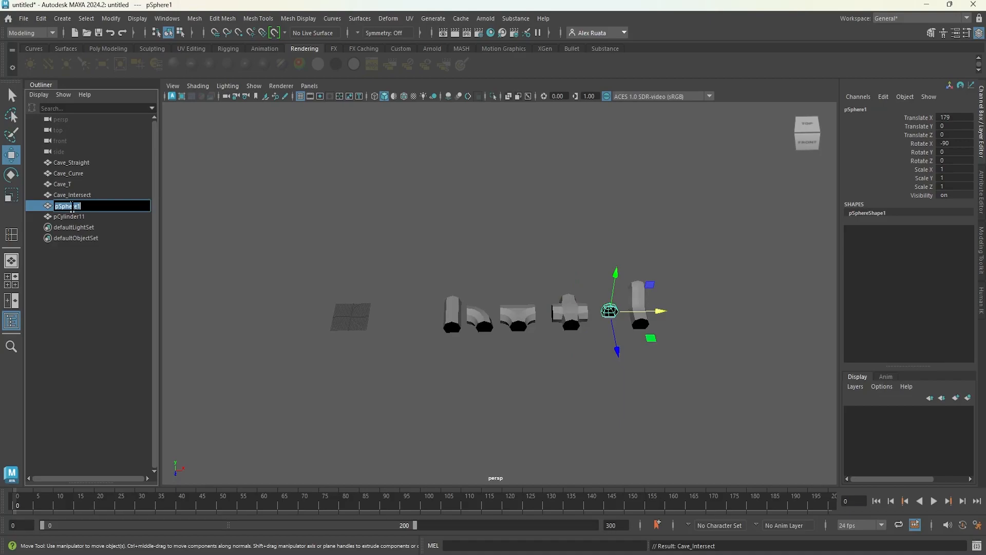
pyautogui.write('Cave_DeadEnd')
pyautogui.press('Return')
pyautogui.doubleClick(84, 216)
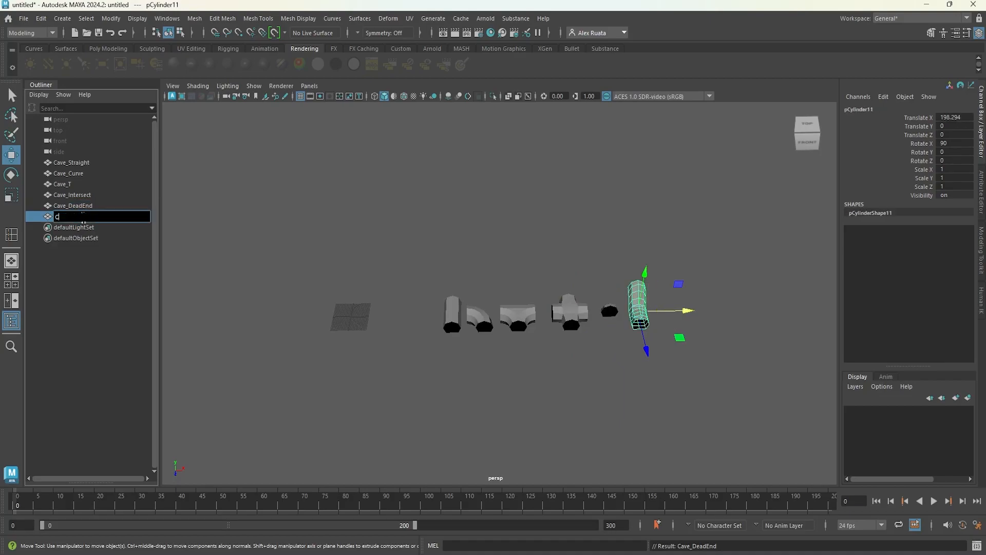
pyautogui.press('Return')
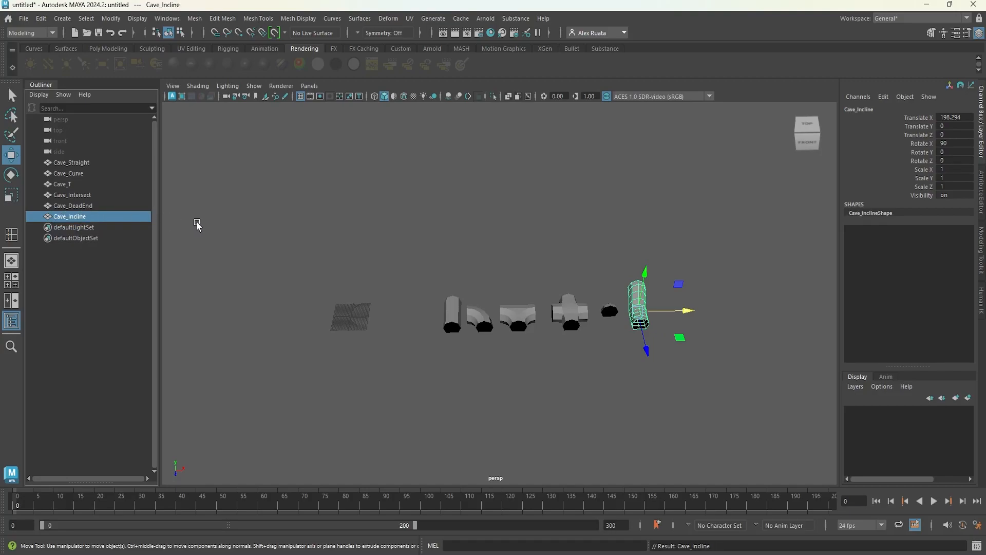
# Step: Examine the row of cave modules from several angles, checking their openings and which way the faces point
pyautogui.click(454, 311)
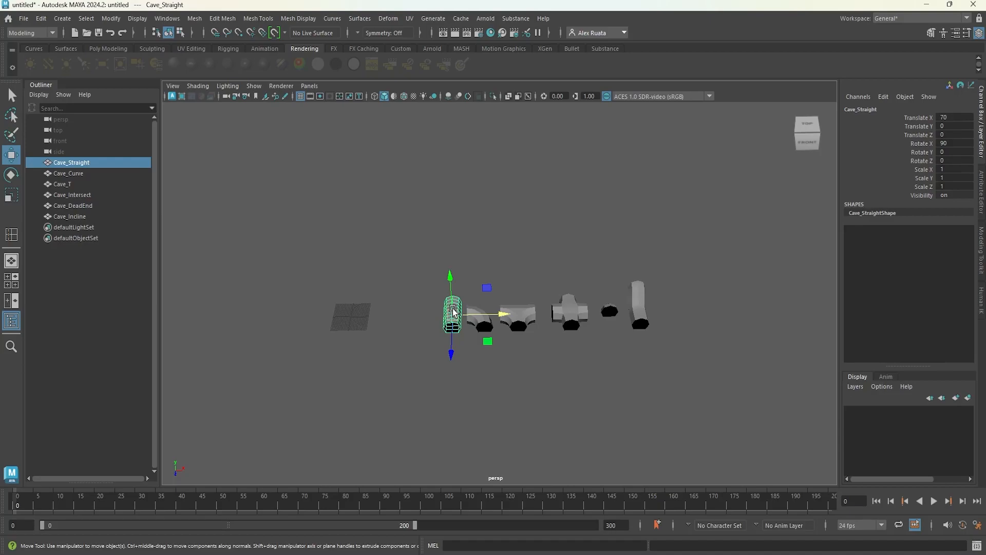
pyautogui.keyDown('alt'); pyautogui.moveTo(411, 279); pyautogui.dragTo(381, 288, button='middle'); pyautogui.keyUp('alt')
pyautogui.keyDown('alt'); pyautogui.moveTo(380, 289); pyautogui.dragTo(689, 379); pyautogui.keyUp('alt')
pyautogui.keyDown('alt'); pyautogui.moveTo(465, 360); pyautogui.dragTo(477, 384); pyautogui.keyUp('alt')
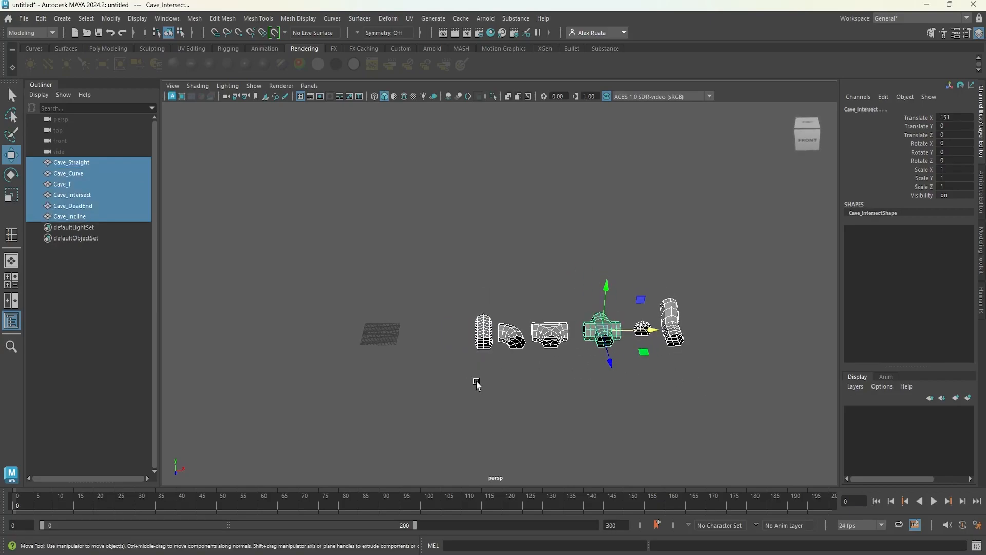
pyautogui.keyDown('alt'); pyautogui.moveTo(498, 339); pyautogui.dragTo(447, 280); pyautogui.keyUp('alt')
pyautogui.click(440, 321)
pyautogui.scroll(5, 436, 359)
pyautogui.scroll(-5, 422, 337)
pyautogui.scroll(3, 447, 319)
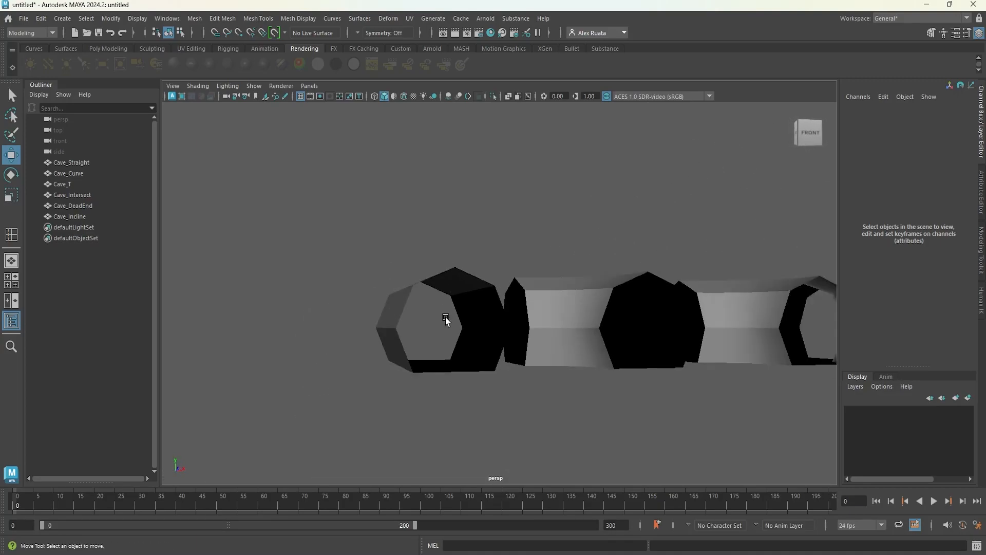
pyautogui.scroll(-3, 446, 320)
pyautogui.keyDown('alt'); pyautogui.moveTo(430, 326); pyautogui.dragTo(586, 353); pyautogui.keyUp('alt')
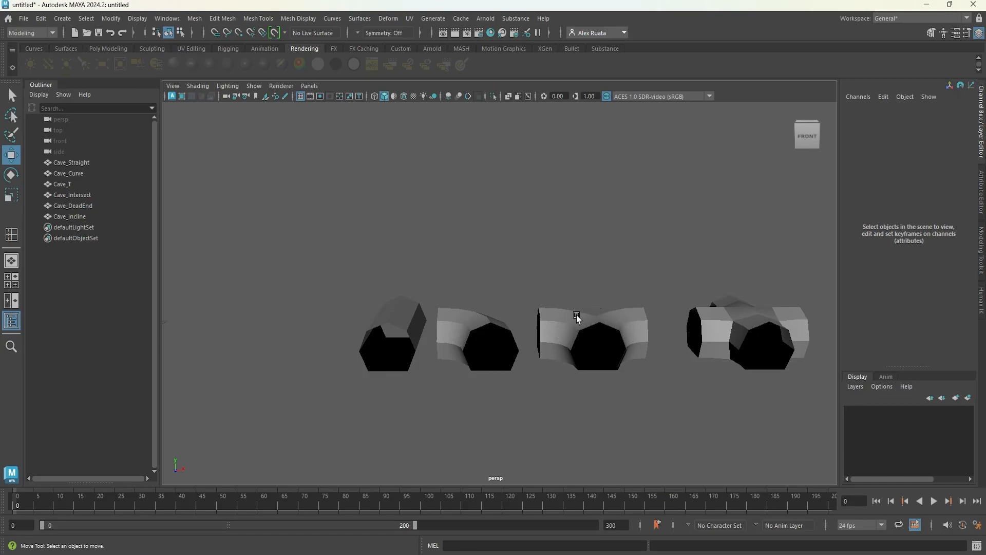
pyautogui.press('ctrl')
pyautogui.press('ctrl')
pyautogui.keyDown('alt'); pyautogui.moveTo(628, 308); pyautogui.dragTo(429, 308, button='middle'); pyautogui.keyUp('alt')
pyautogui.scroll(-3, 429, 308)
pyautogui.keyDown('alt'); pyautogui.moveTo(456, 308); pyautogui.dragTo(687, 314); pyautogui.keyUp('alt')
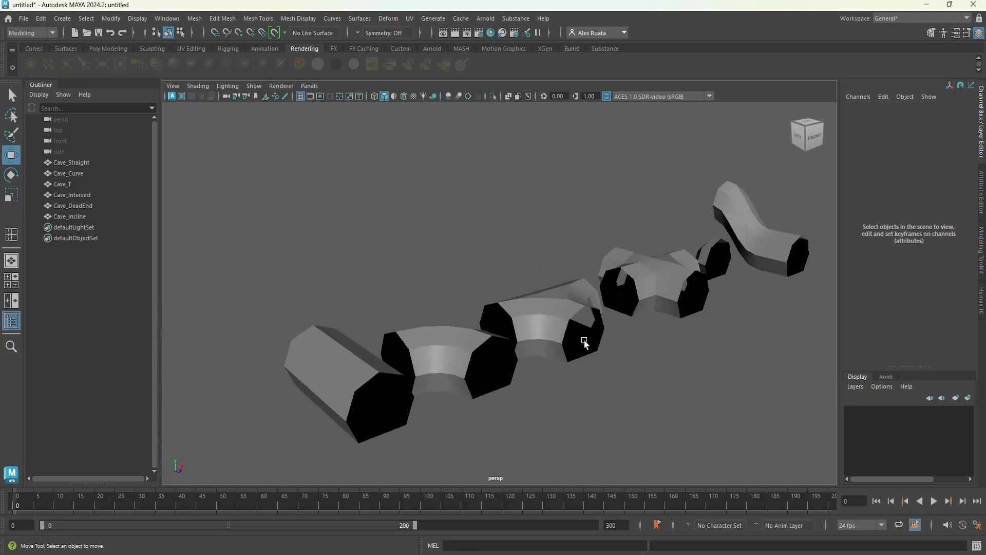
pyautogui.keyDown('alt'); pyautogui.moveTo(585, 342); pyautogui.dragTo(569, 347); pyautogui.keyUp('alt')
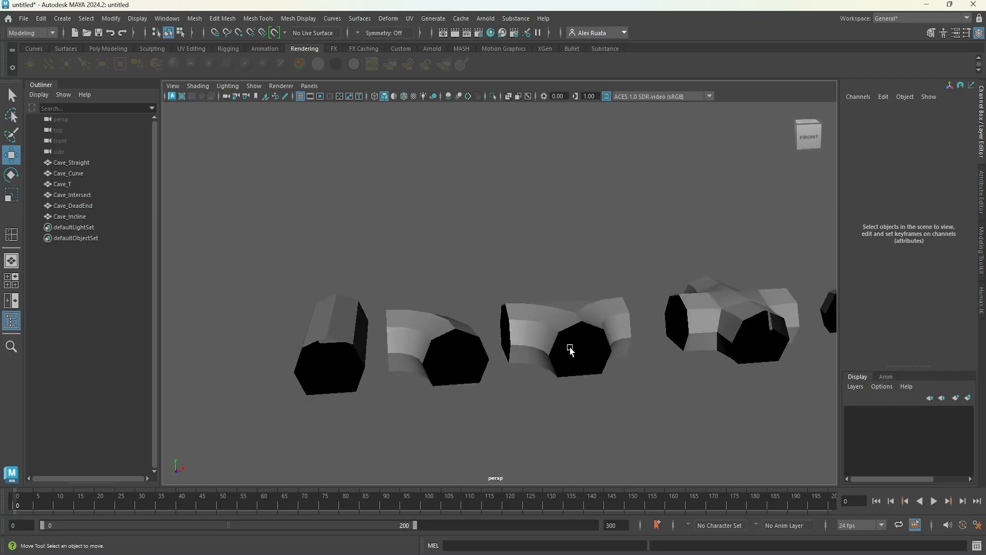
pyautogui.keyDown('alt'); pyautogui.moveTo(570, 350); pyautogui.dragTo(568, 346); pyautogui.keyUp('alt')
pyautogui.keyDown('alt'); pyautogui.moveTo(569, 345); pyautogui.dragTo(542, 339, button='middle'); pyautogui.keyUp('alt')
pyautogui.keyDown('alt'); pyautogui.moveTo(542, 339); pyautogui.dragTo(468, 264); pyautogui.keyUp('alt')
pyautogui.scroll(5, 465, 262)
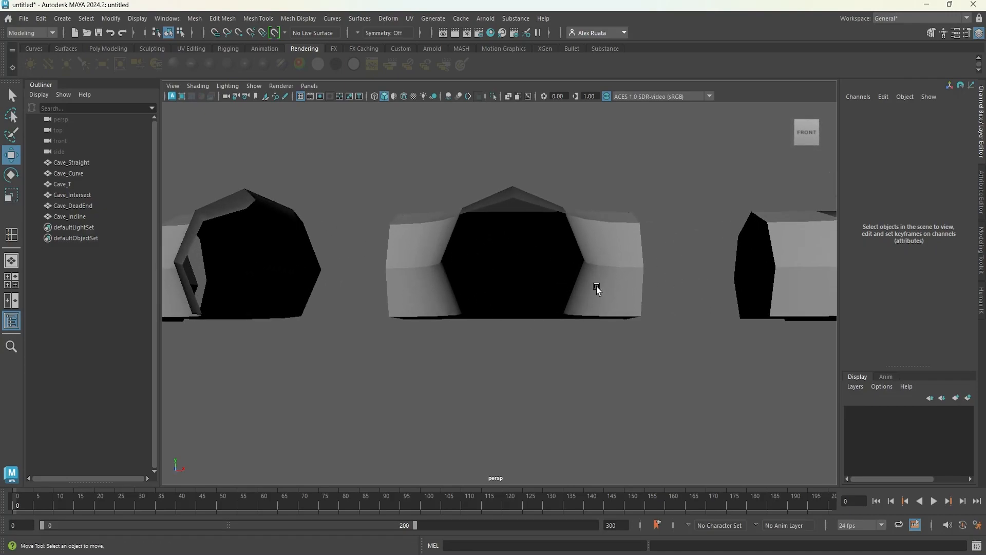
pyautogui.scroll(-5, 374, 266)
pyautogui.keyDown('alt'); pyautogui.moveTo(374, 266); pyautogui.dragTo(406, 294); pyautogui.keyUp('alt')
# Step: Reverse the normals of all six cave modules so their faces point inward
pyautogui.moveTo(310, 190); pyautogui.dragTo(749, 344)
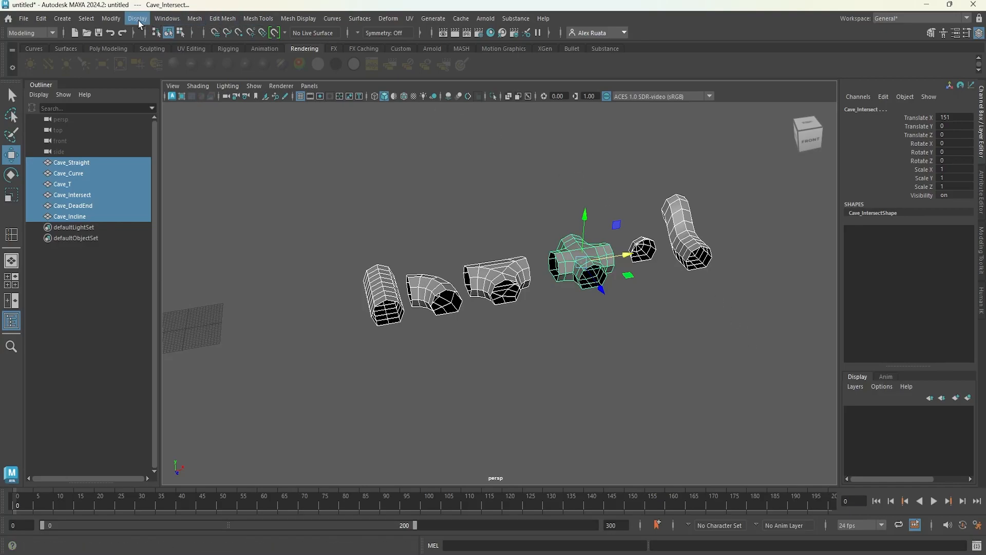
pyautogui.click(283, 23)
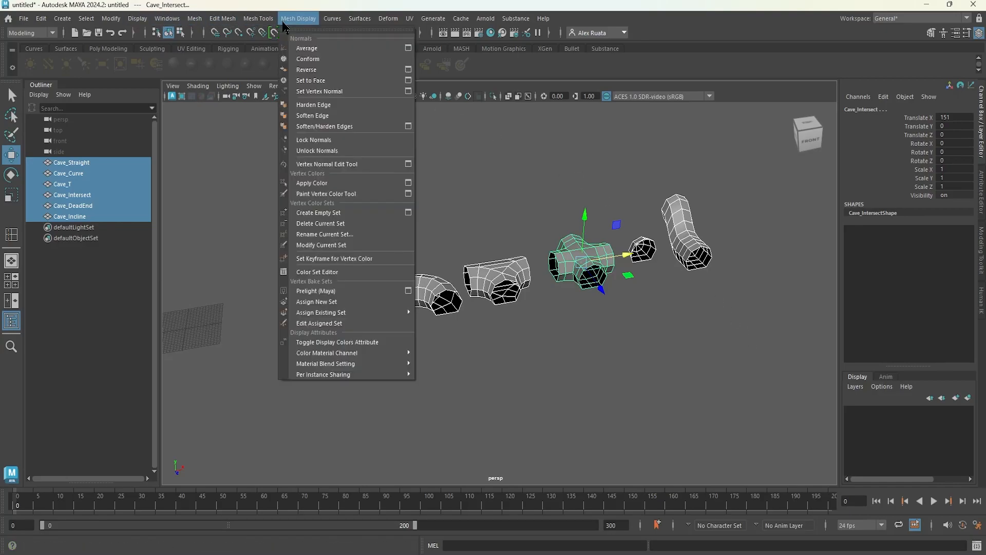
pyautogui.click(308, 69)
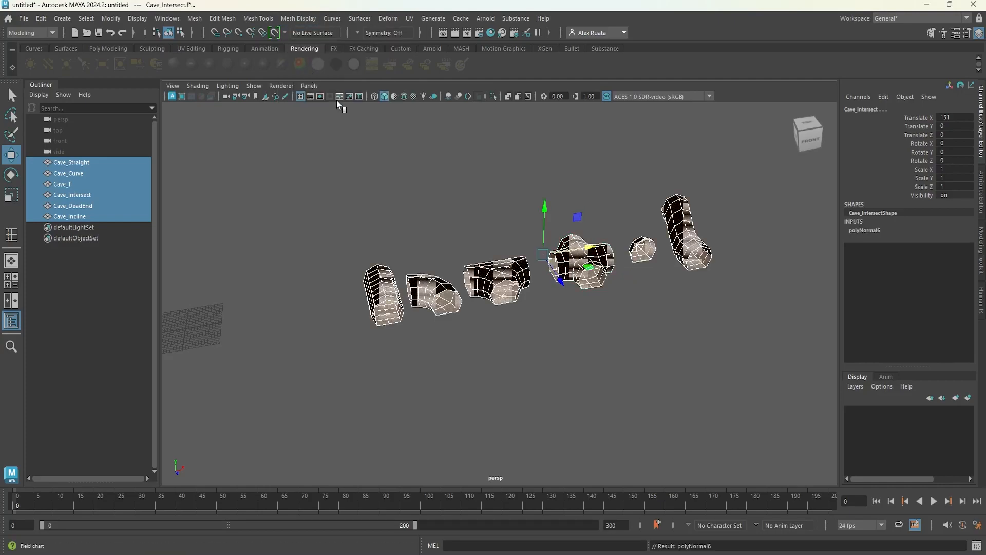
pyautogui.click(414, 167)
# Step: Inspect the interiors of the cave modules after the normal reversal, then view the whole row from outside
pyautogui.scroll(5, 416, 177)
pyautogui.keyDown('alt'); pyautogui.moveTo(423, 206); pyautogui.dragTo(510, 196); pyautogui.keyUp('alt')
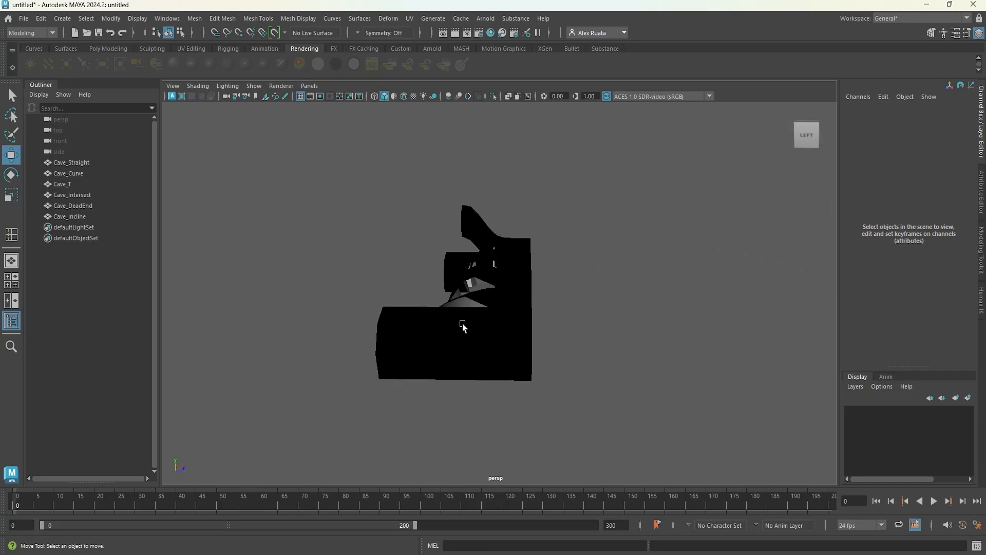
pyautogui.keyDown('alt'); pyautogui.moveTo(494, 341); pyautogui.dragTo(516, 345); pyautogui.keyUp('alt')
pyautogui.keyDown('alt'); pyautogui.moveTo(570, 308); pyautogui.dragTo(500, 331, button='middle'); pyautogui.keyUp('alt')
pyautogui.scroll(6, 523, 339)
pyautogui.scroll(6, 612, 324)
pyautogui.keyDown('alt'); pyautogui.moveTo(616, 327); pyautogui.dragTo(495, 311); pyautogui.keyUp('alt')
pyautogui.keyDown('alt'); pyautogui.moveTo(495, 310); pyautogui.dragTo(438, 271, button='middle'); pyautogui.keyUp('alt')
pyautogui.keyDown('alt'); pyautogui.moveTo(438, 271); pyautogui.dragTo(508, 307, button='right'); pyautogui.keyUp('alt')
pyautogui.moveTo(467, 308)
pyautogui.keyDown('alt'); pyautogui.mouseDown()
pyautogui.moveTo(451, 316)
pyautogui.moveTo(482, 308)
pyautogui.moveTo(451, 311)
pyautogui.moveTo(462, 315)
pyautogui.mouseUp(); pyautogui.keyUp('alt')
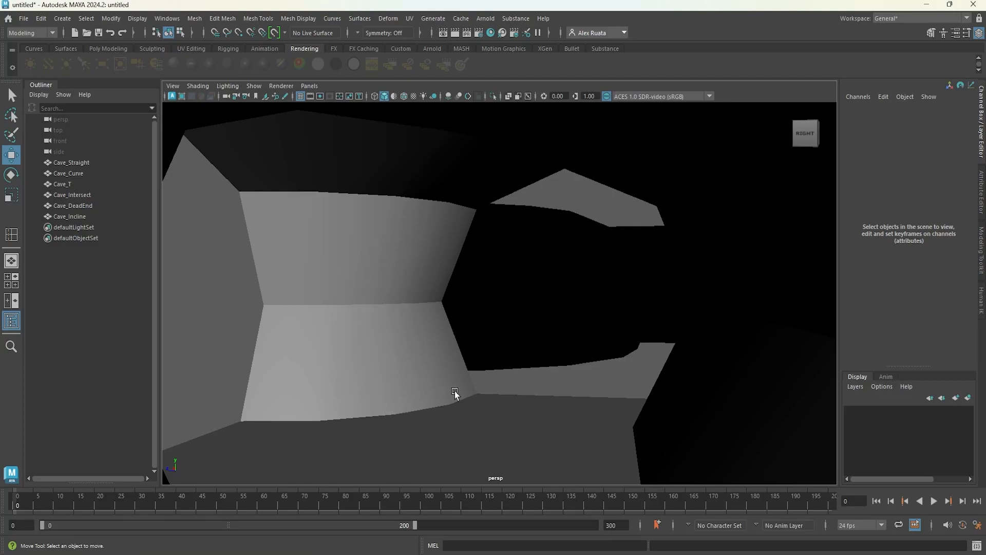
pyautogui.keyDown('alt'); pyautogui.moveTo(427, 374); pyautogui.dragTo(391, 323, button='right'); pyautogui.keyUp('alt')
pyautogui.keyDown('alt'); pyautogui.moveTo(392, 323); pyautogui.dragTo(467, 329); pyautogui.keyUp('alt')
pyautogui.scroll(-5, 465, 331)
pyautogui.keyDown('alt'); pyautogui.moveTo(443, 315); pyautogui.dragTo(446, 325, button='middle'); pyautogui.keyUp('alt')
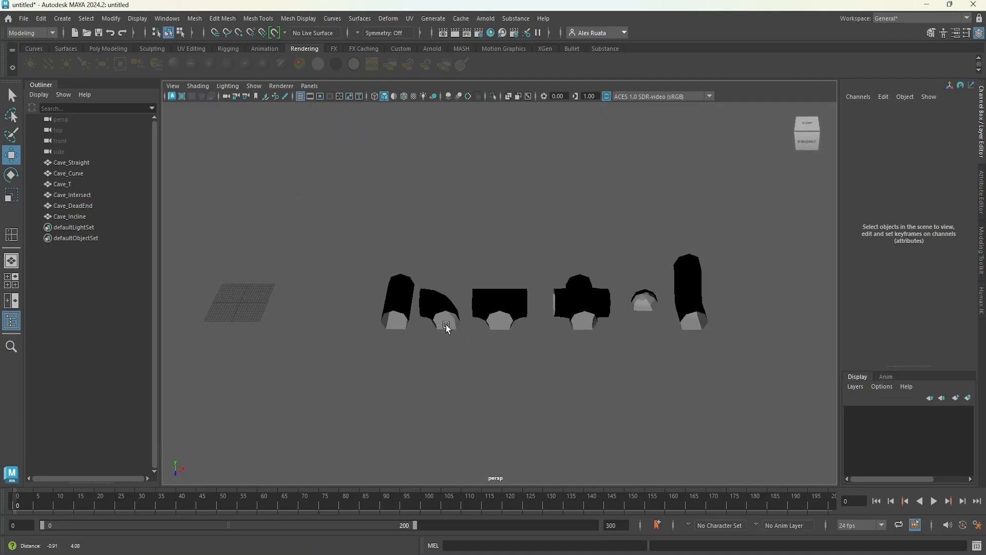
pyautogui.keyDown('alt'); pyautogui.moveTo(447, 358); pyautogui.dragTo(478, 323); pyautogui.keyUp('alt')
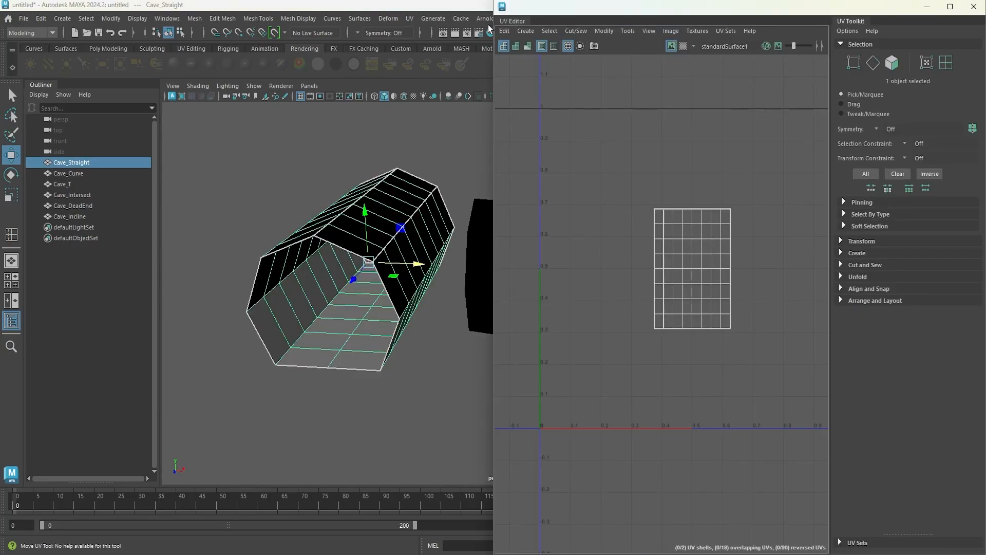
# Step: Project camera-based UVs onto Cave_Straight and cut a UV seam along the edge loop of its top ridge
pyautogui.click(410, 18)
pyautogui.click(450, 105)
pyautogui.moveTo(361, 208); pyautogui.dragTo(361, 176, button='right')
pyautogui.keyDown('alt'); pyautogui.moveTo(329, 200); pyautogui.dragTo(343, 220); pyautogui.keyUp('alt')
pyautogui.doubleClick(341, 219)
pyautogui.click(578, 31)
pyautogui.click(584, 89)
pyautogui.click(604, 31)
pyautogui.click(639, 392)
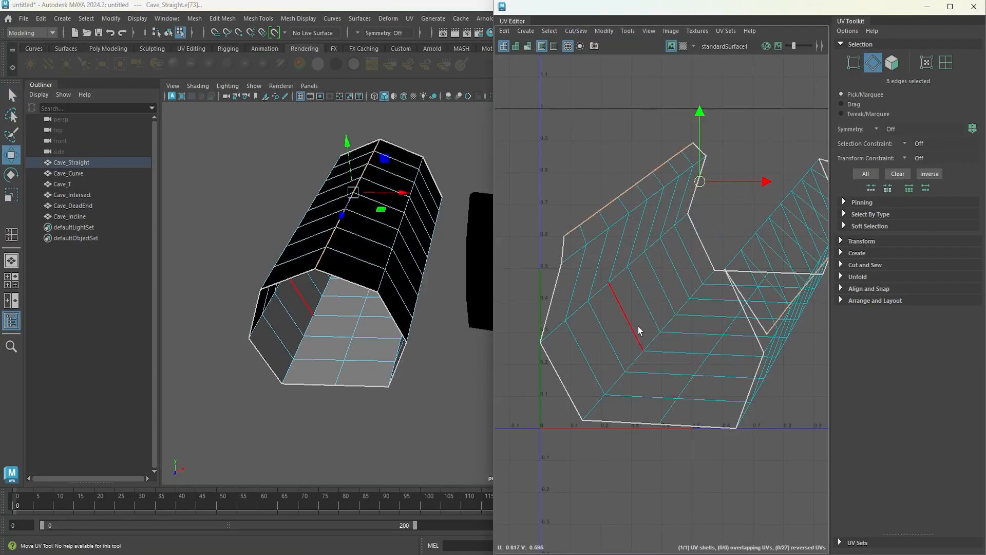
pyautogui.moveTo(632, 288); pyautogui.dragTo(591, 273, button='right')
pyautogui.click(591, 272)
pyautogui.hotkey('ctrl', 'z')
pyautogui.hotkey('ctrl', 'z')
# Step: Unfold the Cave_Straight UV shell and rotate it slightly to level it
pyautogui.moveTo(632, 222); pyautogui.dragTo(592, 209, button='right')
pyautogui.click(619, 242)
pyautogui.click(604, 31)
pyautogui.click(632, 367)
pyautogui.scroll(-1, 668, 308)
pyautogui.keyDown('alt'); pyautogui.moveTo(707, 278); pyautogui.dragTo(658, 273, button='middle'); pyautogui.keyUp('alt')
pyautogui.press('e')
pyautogui.moveTo(685, 233); pyautogui.dragTo(681, 229)
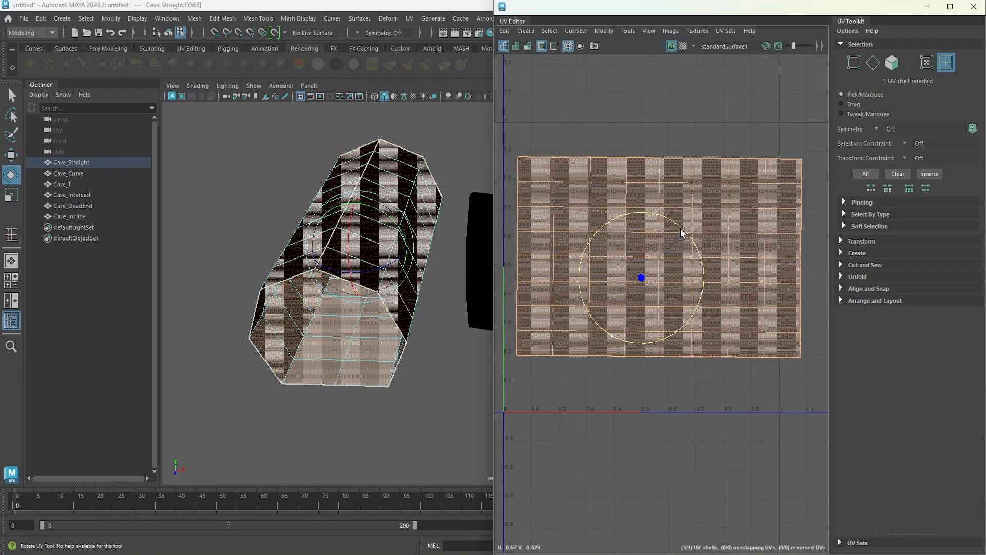
pyautogui.press('w')
# Step: Lay out the Cave_Straight UV shell with a packing resolution of 4096 and orient the shell
pyautogui.click(604, 31)
pyautogui.click(696, 193)
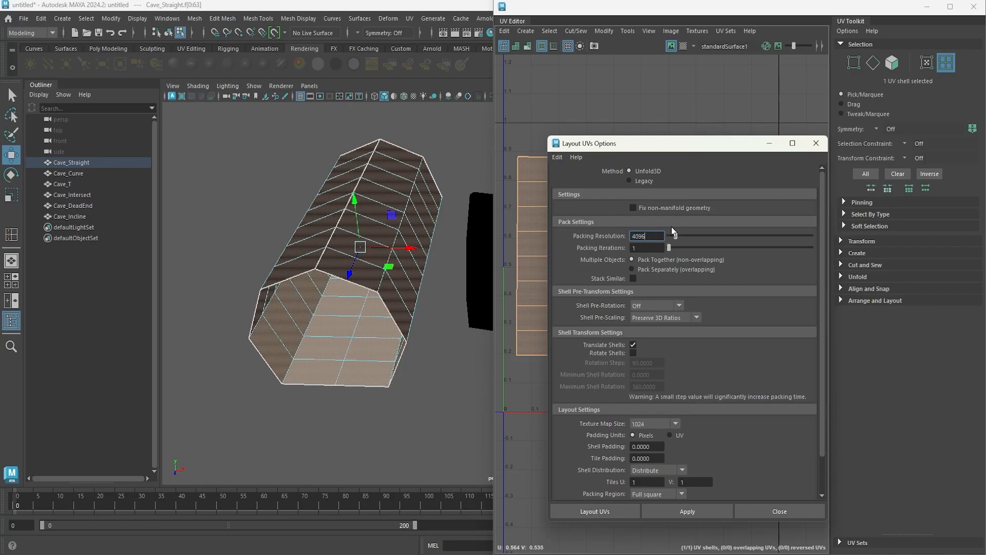
pyautogui.scroll(-2, 609, 311)
pyautogui.scroll(1, 633, 404)
pyautogui.scroll(-1, 611, 452)
pyautogui.click(593, 511)
pyautogui.click(604, 31)
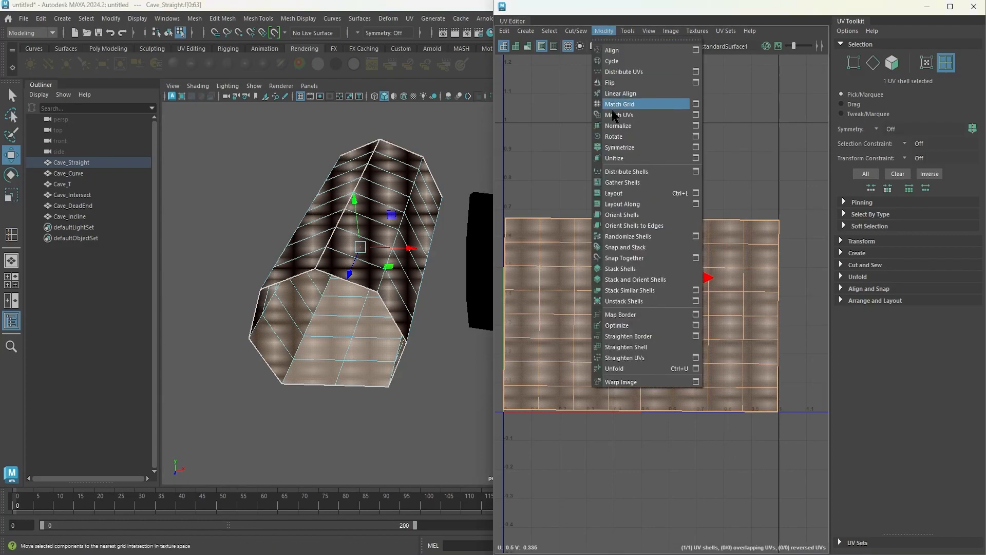
pyautogui.click(665, 218)
pyautogui.press('f')
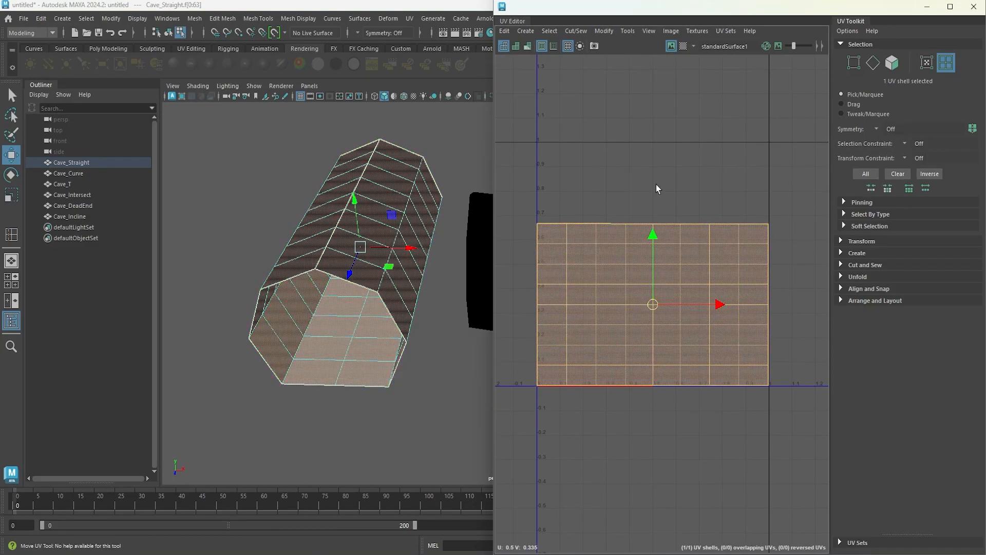
# Step: Check the Cave_Straight UVs with the checker map while adjusting the shell's vertical position in the tile
pyautogui.click(683, 46)
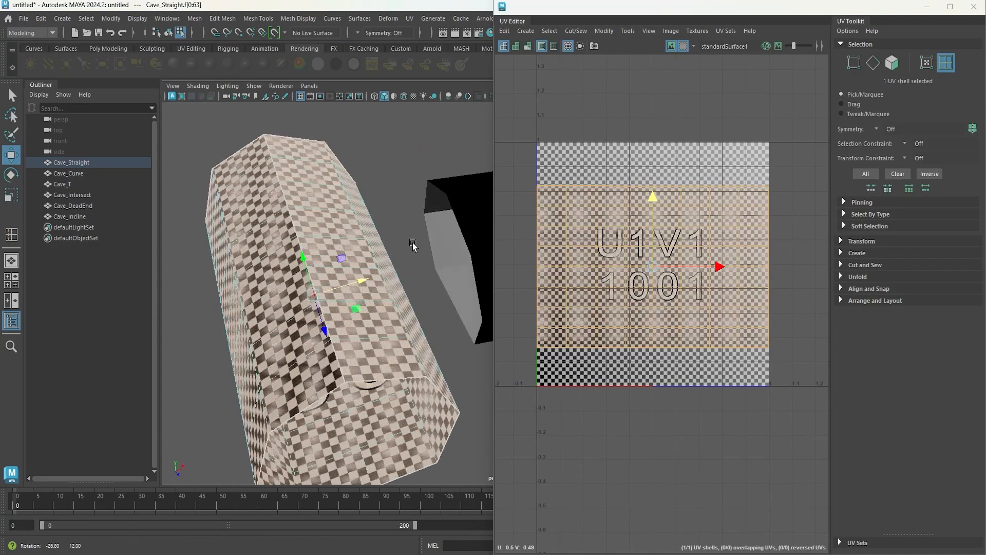
pyautogui.moveTo(655, 201)
pyautogui.mouseDown()
pyautogui.moveTo(654, 188)
pyautogui.moveTo(652, 208)
pyautogui.mouseUp()
pyautogui.keyDown('alt'); pyautogui.moveTo(390, 319); pyautogui.dragTo(391, 215); pyautogui.keyUp('alt')
pyautogui.moveTo(653, 207)
pyautogui.mouseDown()
pyautogui.moveTo(647, 255)
pyautogui.moveTo(636, 150)
pyautogui.moveTo(630, 186)
pyautogui.moveTo(651, 200)
pyautogui.mouseUp()
pyautogui.keyDown('alt'); pyautogui.moveTo(396, 193); pyautogui.dragTo(334, 242); pyautogui.keyUp('alt')
pyautogui.click(683, 46)
pyautogui.click(628, 126)
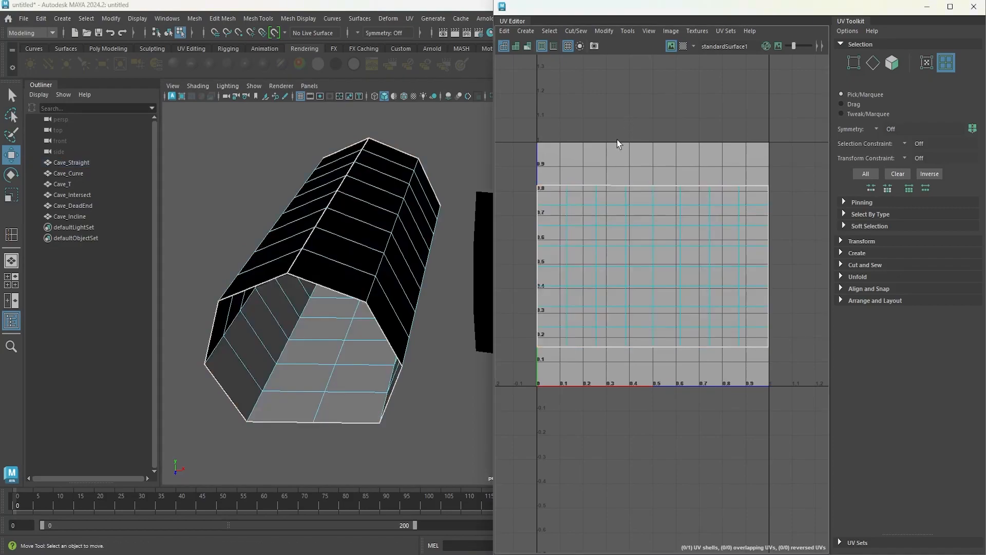
# Step: Project camera-based UVs onto Cave_Curve and cut a UV seam along its top ridge
pyautogui.moveTo(398, 173); pyautogui.dragTo(432, 138, button='right')
pyautogui.keyDown('alt'); pyautogui.moveTo(385, 195); pyautogui.dragTo(303, 202, button='middle'); pyautogui.keyUp('alt')
pyautogui.click(410, 239)
pyautogui.scroll(-2, 411, 239)
pyautogui.keyDown('alt'); pyautogui.moveTo(458, 242); pyautogui.dragTo(373, 235, button='middle'); pyautogui.keyUp('alt')
pyautogui.click(409, 18)
pyautogui.click(439, 104)
pyautogui.click(577, 30)
pyautogui.click(631, 88)
# Step: Unfold the Cave_Curve UV shell and lay it out within the UV tile
pyautogui.press('w')
pyautogui.moveTo(594, 191); pyautogui.dragTo(629, 220, button='right')
pyautogui.click(630, 221)
pyautogui.click(605, 31)
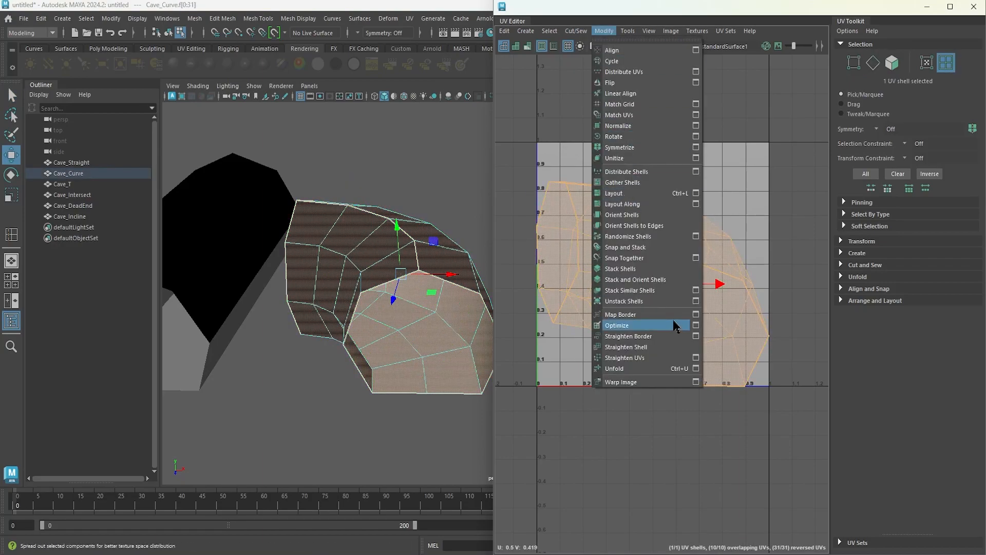
pyautogui.click(675, 325)
pyautogui.click(605, 31)
pyautogui.click(635, 195)
pyautogui.click(611, 32)
pyautogui.click(696, 193)
pyautogui.scroll(-2, 646, 289)
pyautogui.click(815, 145)
# Step: Orient the Cave_Curve UV shell upright and nudge it vertically while checking it with the checker map
pyautogui.click(610, 34)
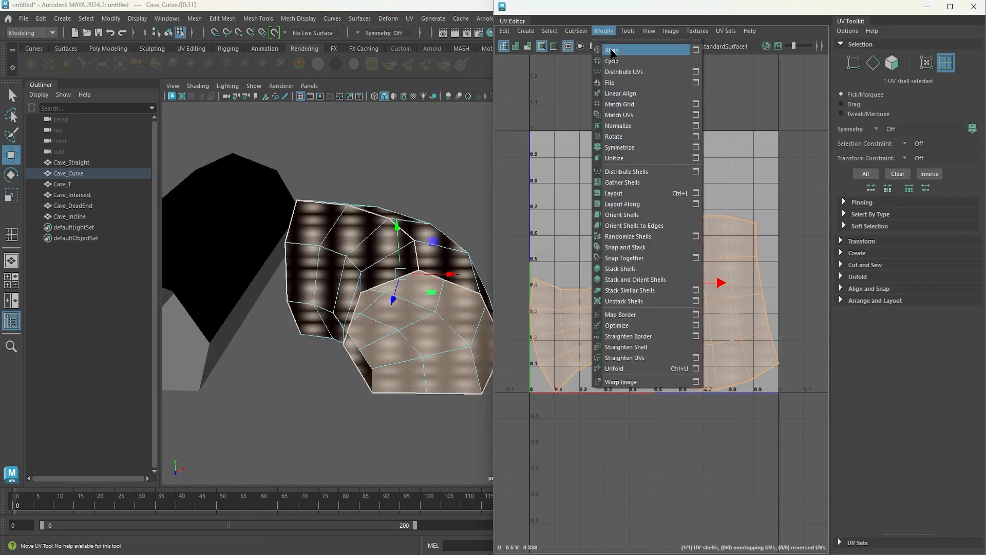
pyautogui.click(647, 347)
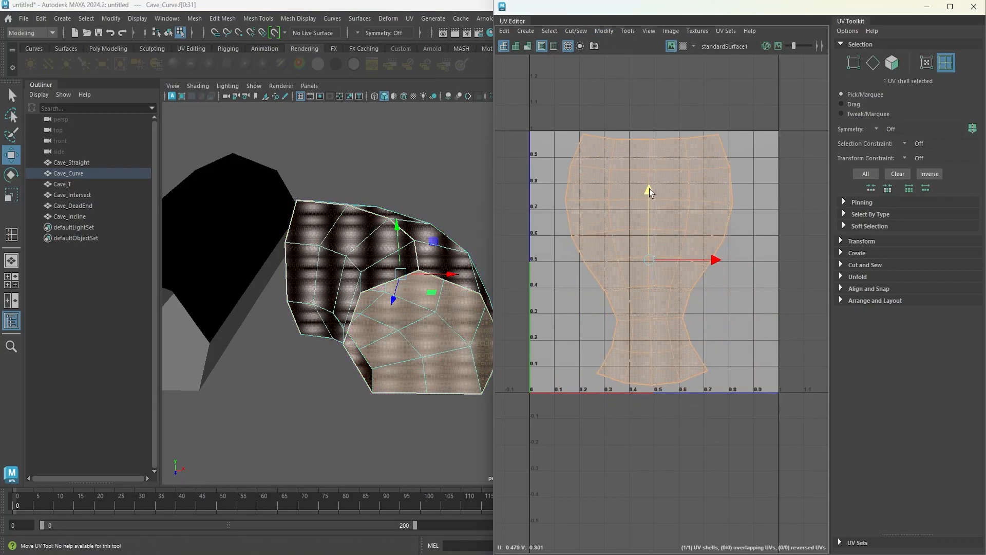
pyautogui.click(683, 45)
pyautogui.keyDown('alt'); pyautogui.moveTo(442, 221); pyautogui.dragTo(360, 277); pyautogui.keyUp('alt')
pyautogui.moveTo(652, 192); pyautogui.dragTo(652, 194)
# Step: Project camera-based UVs onto Cave_T and cut UV seams along the top ridges of its branches
pyautogui.moveTo(393, 191); pyautogui.dragTo(443, 173, button='right')
pyautogui.keyDown('alt'); pyautogui.moveTo(431, 180); pyautogui.dragTo(356, 247); pyautogui.keyUp('alt')
pyautogui.click(357, 246)
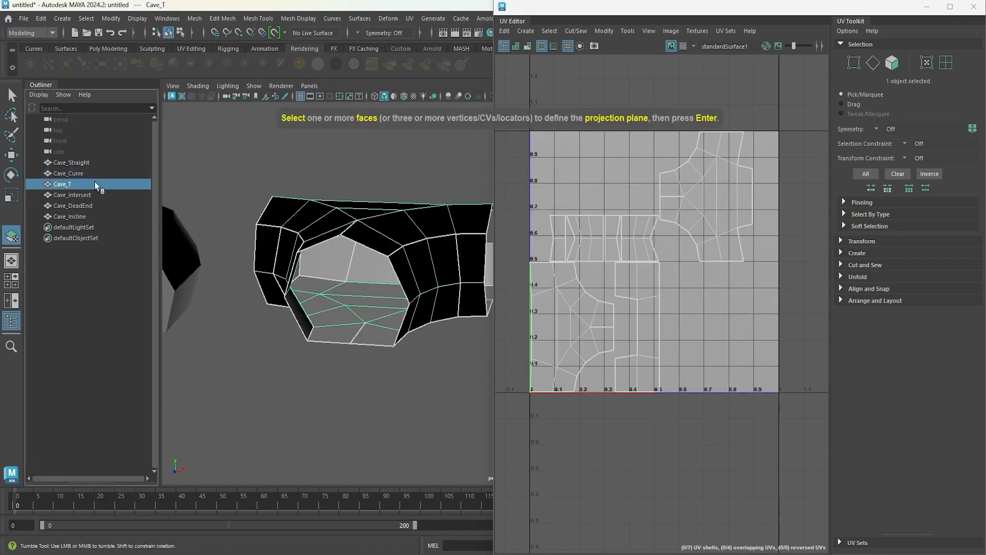
pyautogui.click(409, 18)
pyautogui.click(440, 103)
pyautogui.moveTo(408, 216); pyautogui.dragTo(405, 192, button='right')
pyautogui.click(385, 240)
pyautogui.keyDown('alt'); pyautogui.moveTo(384, 240); pyautogui.dragTo(376, 262); pyautogui.keyUp('alt')
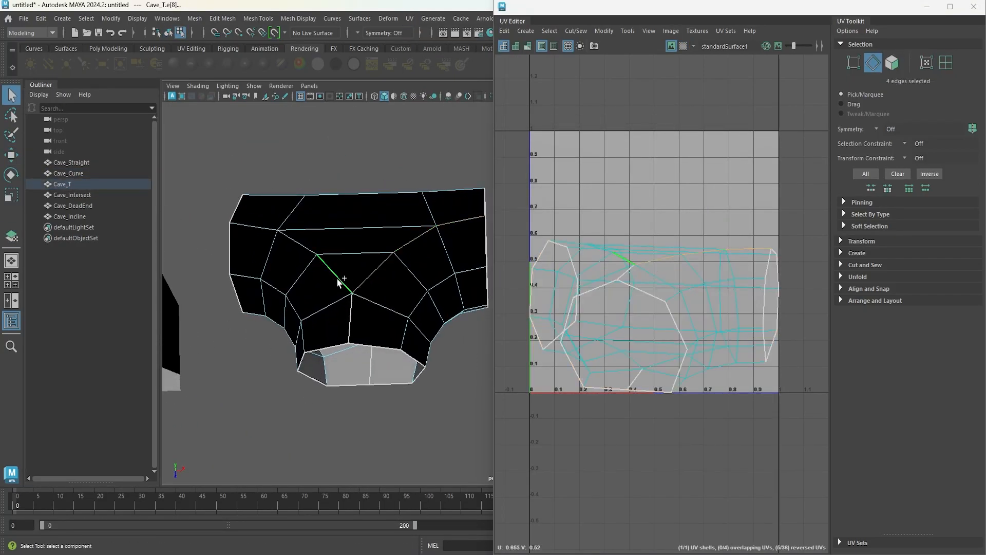
pyautogui.click(581, 45)
pyautogui.keyDown('alt'); pyautogui.moveTo(450, 230); pyautogui.dragTo(308, 241); pyautogui.keyUp('alt')
pyautogui.keyDown('alt'); pyautogui.moveTo(308, 241); pyautogui.dragTo(339, 266, button='right'); pyautogui.keyUp('alt')
pyautogui.keyDown('alt'); pyautogui.moveTo(339, 266); pyautogui.dragTo(505, 273, button='middle'); pyautogui.keyUp('alt')
pyautogui.moveTo(411, 288)
pyautogui.keyDown('alt'); pyautogui.mouseDown()
pyautogui.moveTo(345, 313)
pyautogui.moveTo(368, 319)
pyautogui.moveTo(406, 277)
pyautogui.mouseUp(); pyautogui.keyUp('alt')
# Step: Select the Cave_T UV shell and unfold it
pyautogui.moveTo(609, 300); pyautogui.dragTo(572, 287, button='right')
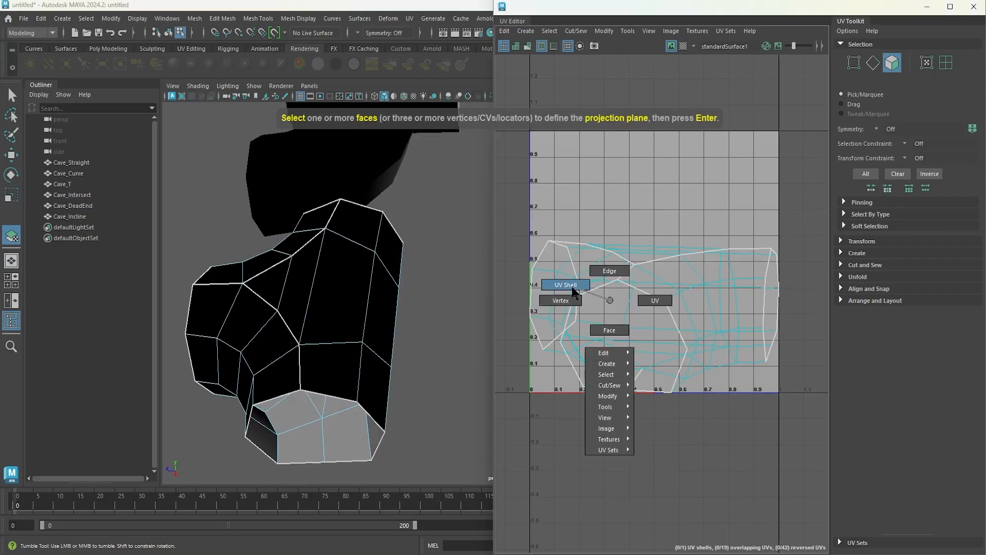
pyautogui.click(365, 277)
pyautogui.click(604, 31)
pyautogui.click(640, 363)
pyautogui.scroll(-3, 650, 304)
pyautogui.scroll(4, 649, 304)
# Step: Lay out the unfolded Cave_T UV shell within the tile and orient it
pyautogui.moveTo(650, 287); pyautogui.dragTo(603, 288, button='right')
pyautogui.scroll(2, 587, 226)
pyautogui.scroll(-5, 593, 218)
pyautogui.moveTo(660, 176); pyautogui.dragTo(616, 161, button='right')
pyautogui.click(627, 160)
pyautogui.click(604, 31)
pyautogui.click(644, 196)
pyautogui.scroll(1, 648, 257)
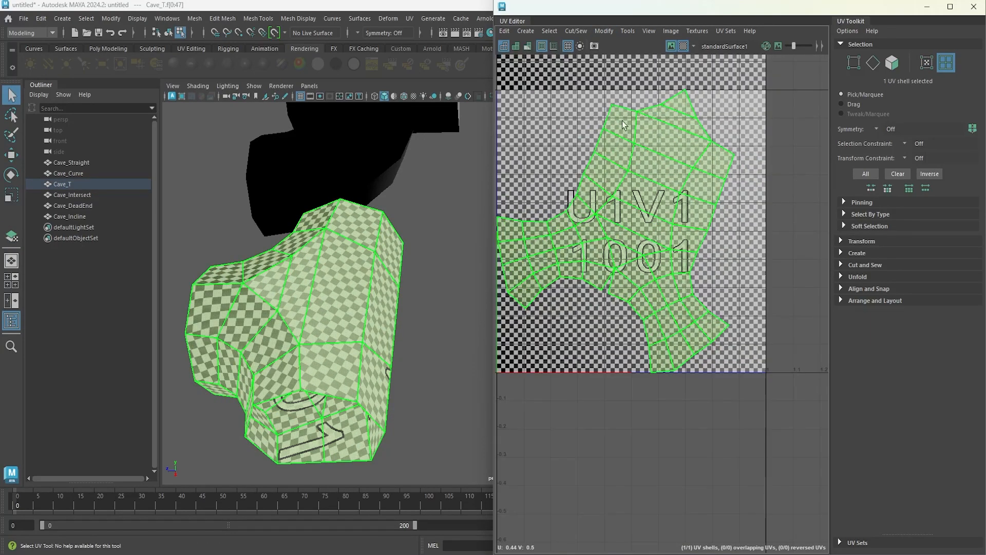
pyautogui.click(604, 30)
pyautogui.click(639, 213)
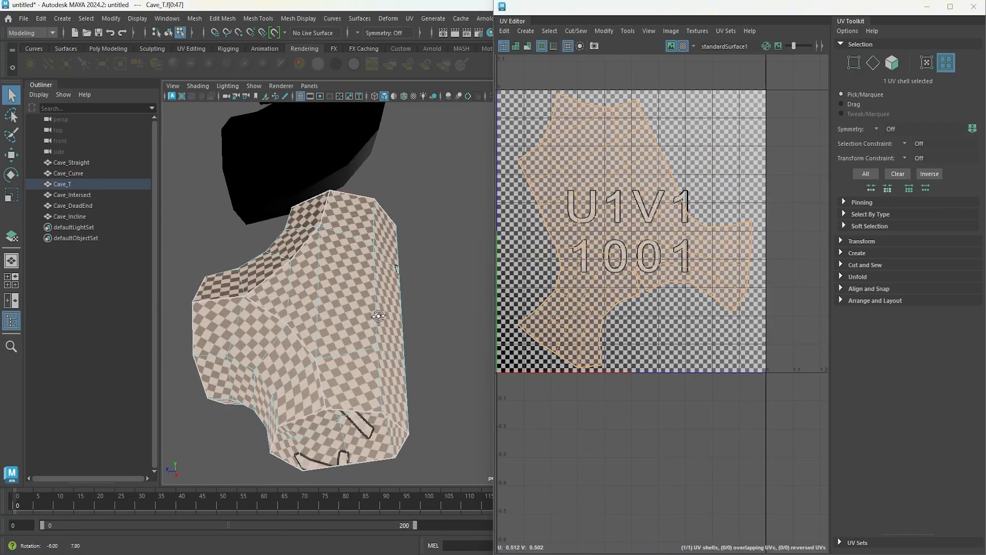
pyautogui.press('w')
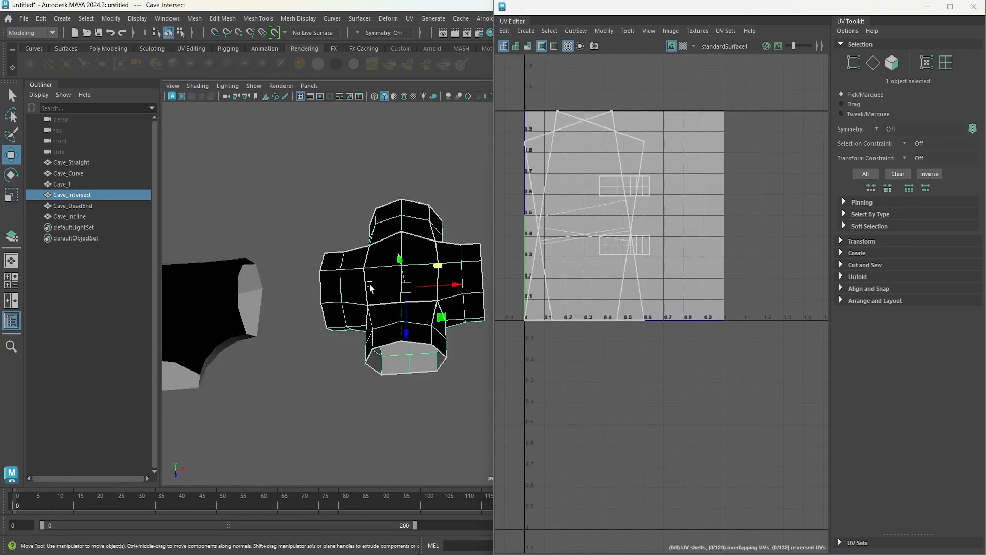
# Step: Project camera-based UVs onto Cave_Intersect and cut a UV seam along the top ridge of its front and back branches
pyautogui.click(409, 18)
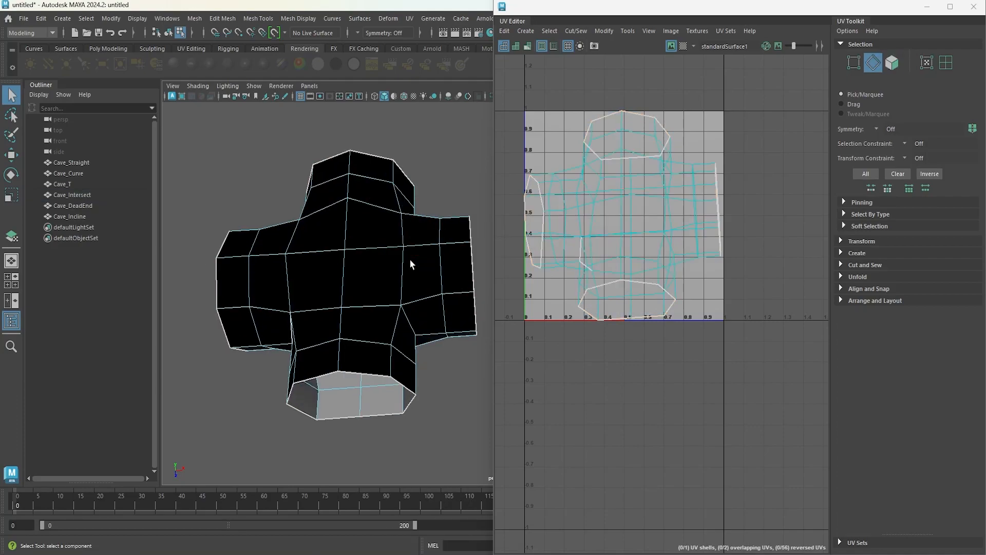
pyautogui.moveTo(362, 250)
pyautogui.keyDown('alt'); pyautogui.mouseDown()
pyautogui.moveTo(370, 211)
pyautogui.moveTo(351, 244)
pyautogui.moveTo(375, 242)
pyautogui.mouseUp(); pyautogui.keyUp('alt')
pyautogui.click(575, 31)
pyautogui.click(597, 88)
pyautogui.click(610, 31)
# Step: Select the Cave_Intersect UV shell and unfold it
pyautogui.click(573, 211)
pyautogui.moveTo(572, 211); pyautogui.dragTo(612, 241, button='right')
pyautogui.click(611, 216)
pyautogui.click(607, 32)
pyautogui.click(624, 368)
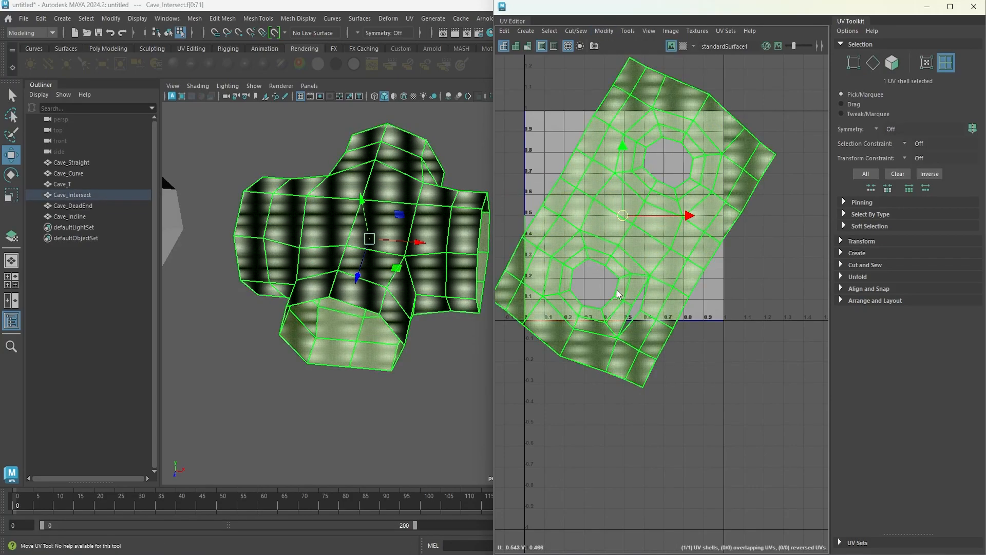
# Step: Select the split edges forming the narrow gap in the Cave_Intersect UV shell and sew them
pyautogui.scroll(3, 624, 257)
pyautogui.scroll(-2, 623, 264)
pyautogui.scroll(2, 643, 292)
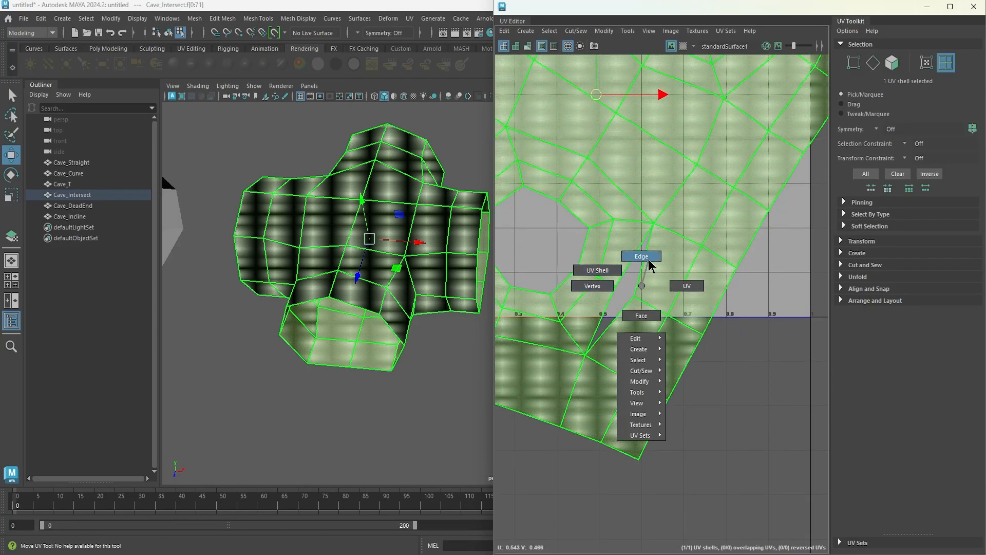
pyautogui.moveTo(649, 260); pyautogui.dragTo(649, 259, button='right')
pyautogui.click(631, 264)
pyautogui.keyDown('alt'); pyautogui.moveTo(362, 308); pyautogui.dragTo(343, 278); pyautogui.keyUp('alt')
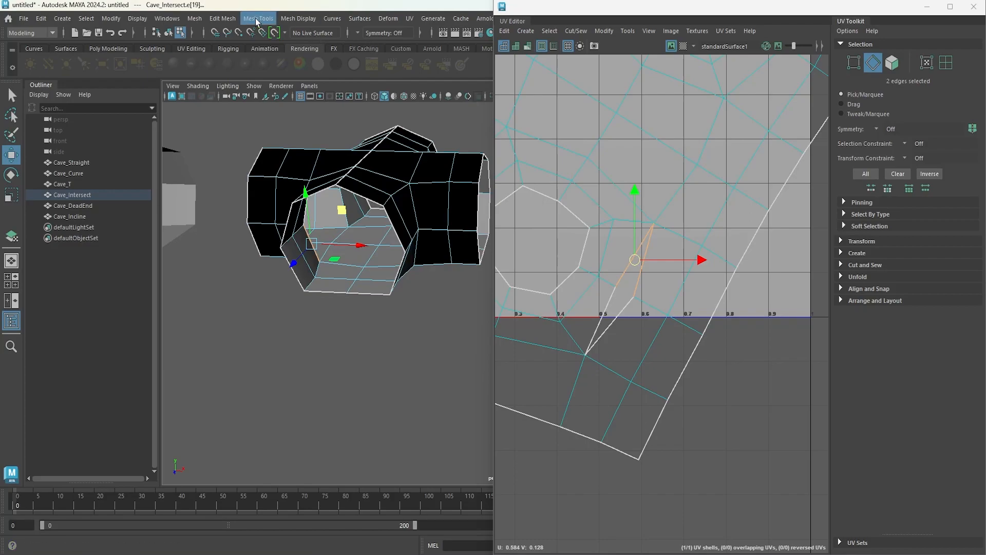
pyautogui.click(217, 20)
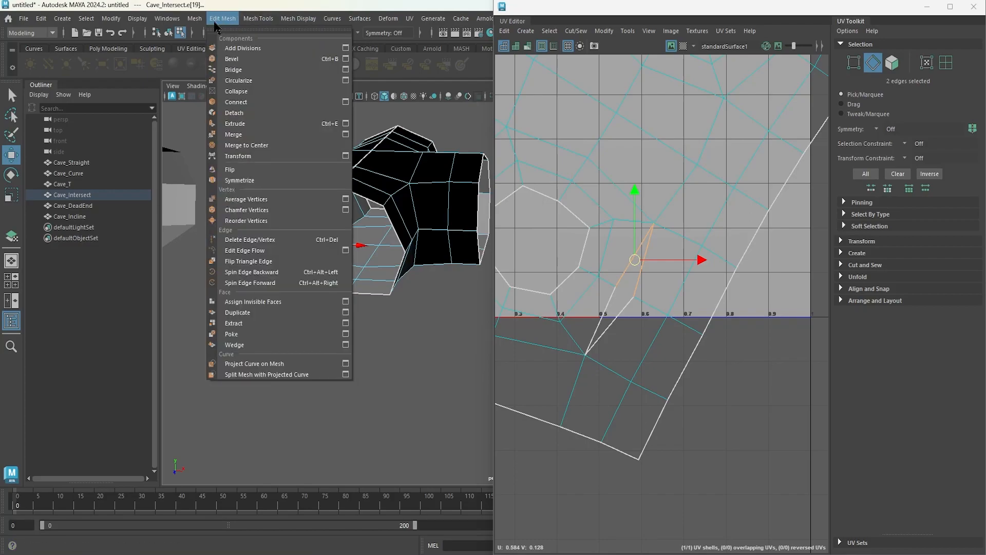
pyautogui.click(549, 30)
pyautogui.moveTo(574, 30)
pyautogui.click(588, 101)
# Step: Select the unwelded vertices on the split inner wall edge of Cave_Intersect and merge them
pyautogui.press('f')
pyautogui.keyDown('alt'); pyautogui.moveTo(377, 218); pyautogui.dragTo(280, 196); pyautogui.keyUp('alt')
pyautogui.moveTo(281, 196); pyautogui.dragTo(239, 196, button='right')
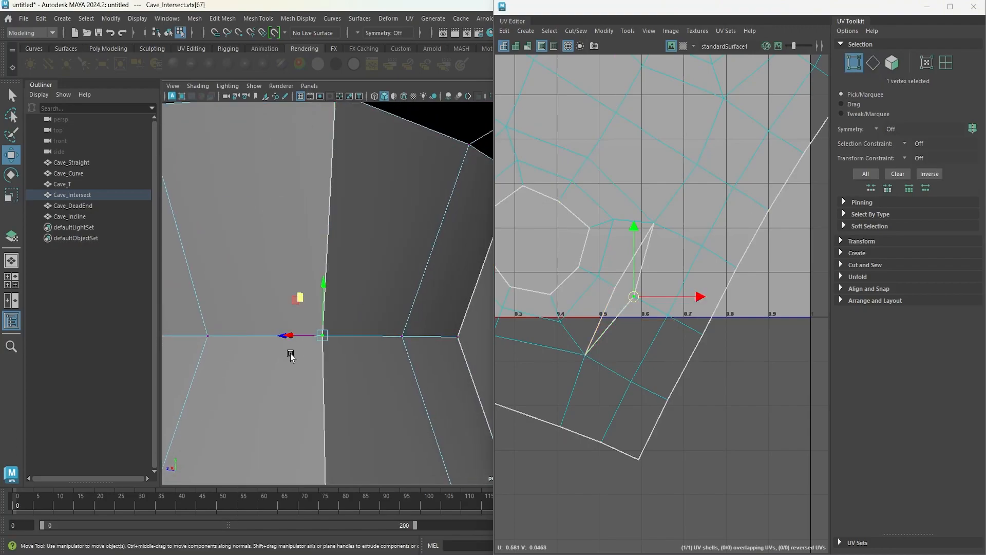
pyautogui.moveTo(291, 347); pyautogui.dragTo(274, 285)
pyautogui.moveTo(308, 242); pyautogui.dragTo(307, 241)
pyautogui.click(223, 18)
pyautogui.click(255, 134)
# Step: Sew the remaining split UV edge on the inner wall of Cave_Intersect
pyautogui.keyDown('alt'); pyautogui.moveTo(262, 154); pyautogui.dragTo(267, 224); pyautogui.keyUp('alt')
pyautogui.click(380, 144)
pyautogui.keyDown('alt'); pyautogui.moveTo(355, 257); pyautogui.dragTo(329, 400); pyautogui.keyUp('alt')
pyautogui.click(315, 409)
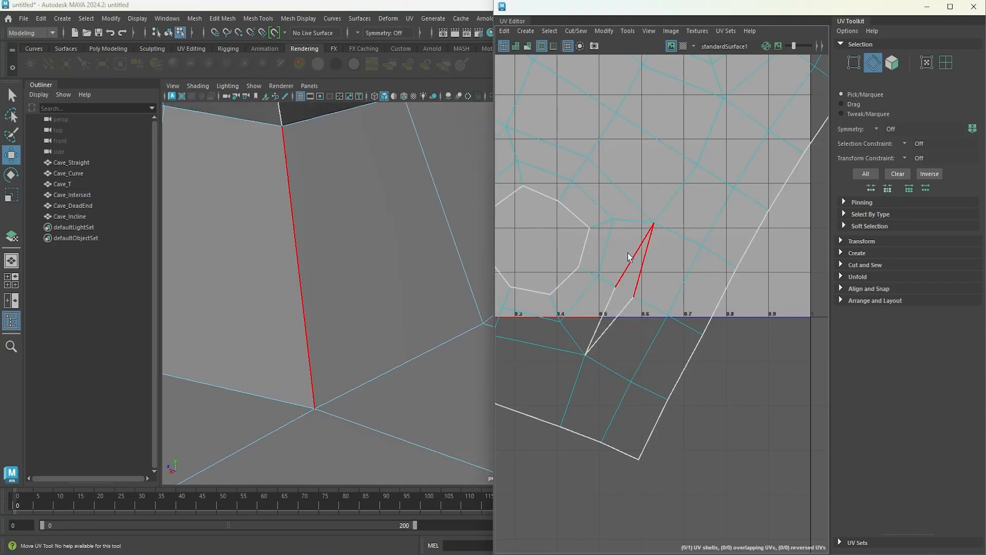
pyautogui.click(575, 31)
pyautogui.click(602, 102)
# Step: Select the repaired Cave_Intersect UV shell, lay it out within the tile and orient it upright
pyautogui.moveTo(340, 208); pyautogui.dragTo(392, 192, button='right')
pyautogui.keyDown('alt'); pyautogui.moveTo(392, 192); pyautogui.dragTo(404, 220); pyautogui.keyUp('alt')
pyautogui.scroll(-5, 405, 219)
pyautogui.keyDown('alt'); pyautogui.moveTo(363, 239); pyautogui.dragTo(315, 208, button='middle'); pyautogui.keyUp('alt')
pyautogui.scroll(-5, 626, 218)
pyautogui.keyDown('alt'); pyautogui.moveTo(626, 218); pyautogui.dragTo(645, 235, button='middle'); pyautogui.keyUp('alt')
pyautogui.moveTo(645, 216); pyautogui.dragTo(673, 239, button='right')
pyautogui.click(630, 196)
pyautogui.click(604, 30)
pyautogui.click(647, 196)
pyautogui.click(604, 31)
pyautogui.click(642, 215)
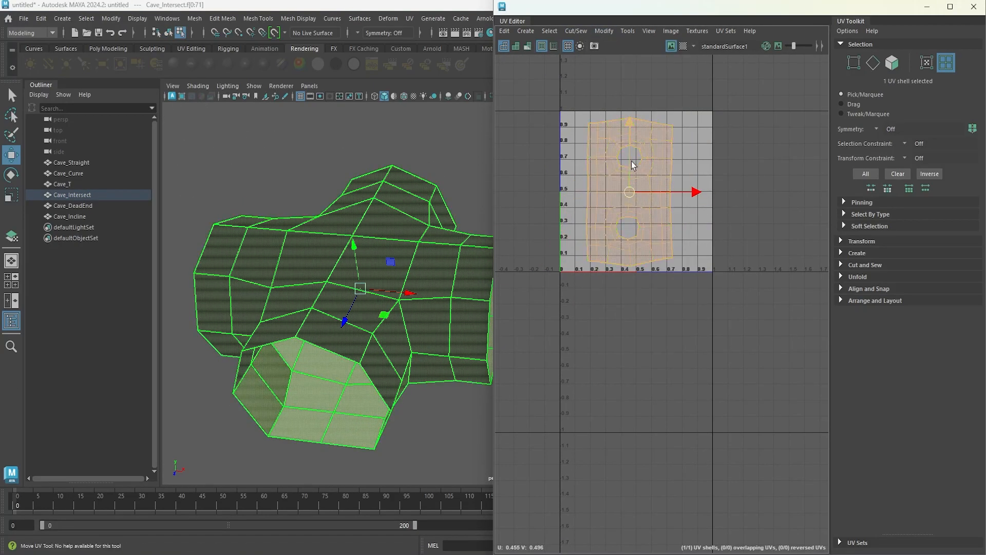
# Step: Display the checker map and cut a second UV seam along the ridge of Cave_Intersect's side branches
pyautogui.click(683, 45)
pyautogui.moveTo(401, 247); pyautogui.dragTo(393, 218, button='right')
pyautogui.doubleClick(390, 276)
pyautogui.keyDown('alt'); pyautogui.moveTo(391, 267); pyautogui.dragTo(354, 252); pyautogui.keyUp('alt')
pyautogui.click(576, 30)
pyautogui.click(592, 90)
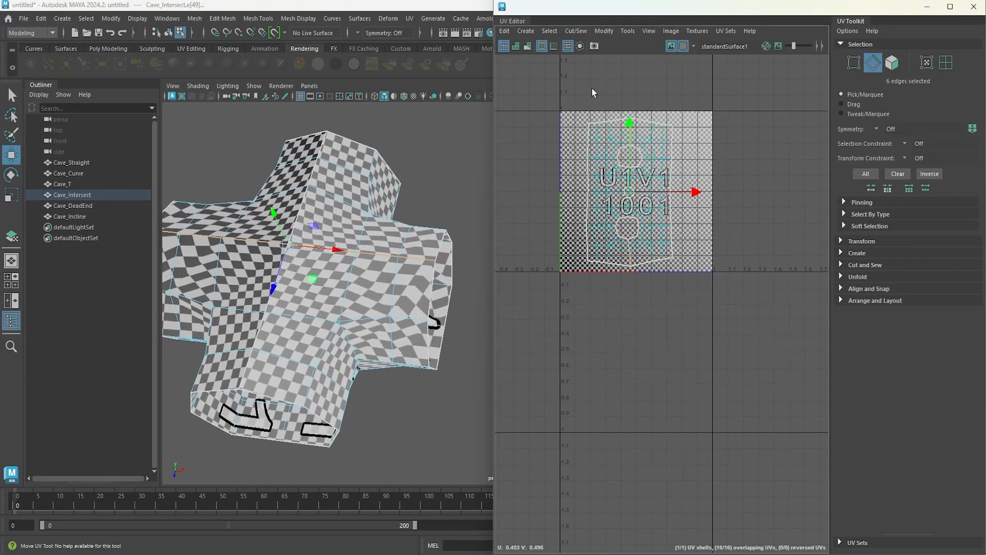
# Step: Unfold the Cave_Intersect UV shell again with both ridge seams cut
pyautogui.moveTo(594, 221); pyautogui.dragTo(563, 193, button='right')
pyautogui.click(591, 223)
pyautogui.click(603, 31)
pyautogui.click(630, 368)
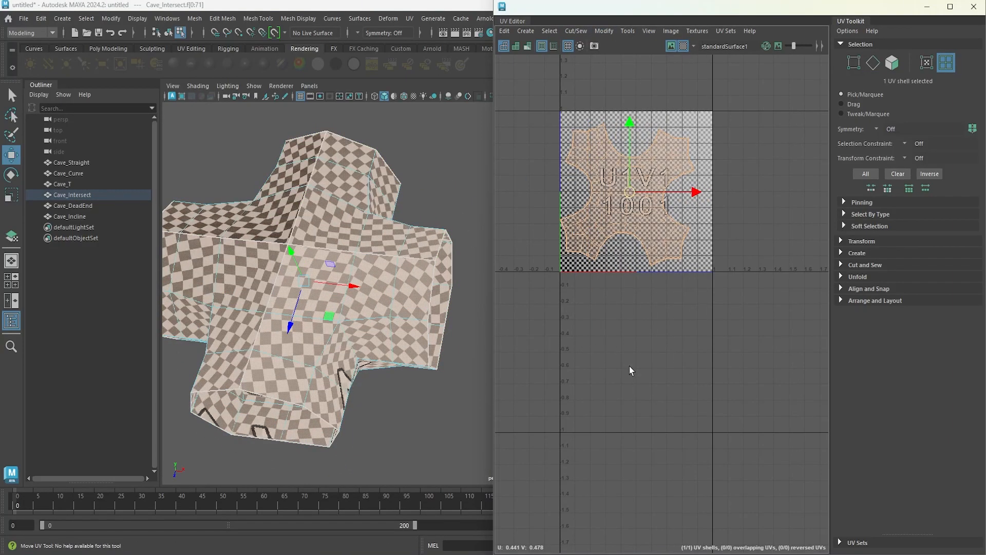
# Step: Lay out and orient the Cave_Intersect shell within the tile, checking it with the checker map
pyautogui.scroll(4, 624, 227)
pyautogui.keyDown('alt'); pyautogui.moveTo(380, 272); pyautogui.dragTo(352, 298); pyautogui.keyUp('alt')
pyautogui.moveTo(699, 160)
pyautogui.mouseDown()
pyautogui.moveTo(715, 161)
pyautogui.moveTo(702, 160)
pyautogui.mouseUp()
pyautogui.scroll(-1, 702, 164)
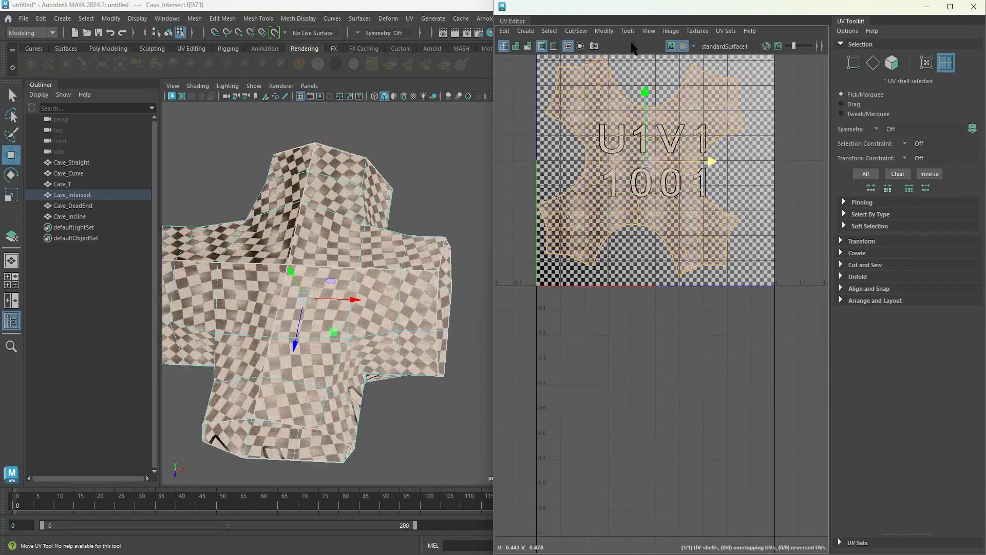
pyautogui.click(575, 31)
pyautogui.moveTo(604, 31)
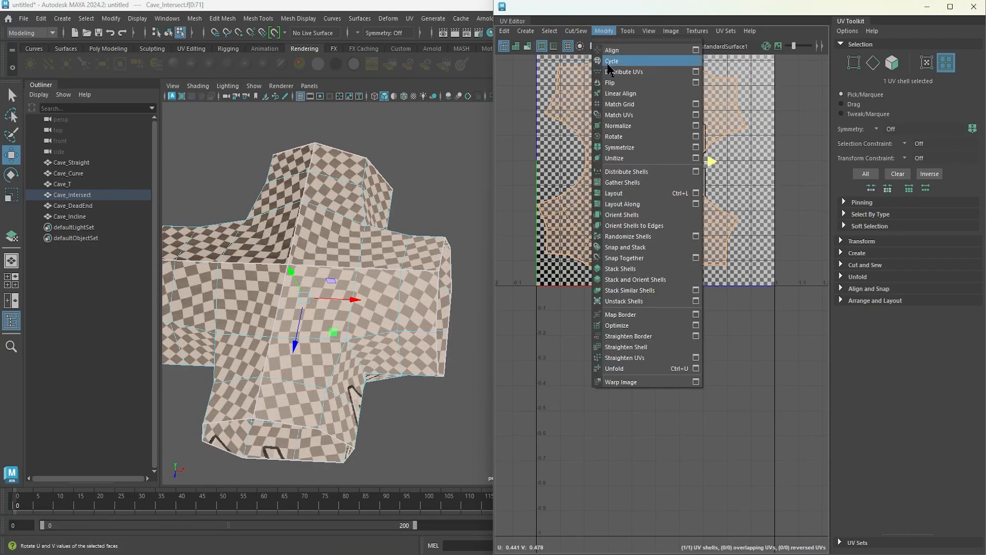
pyautogui.click(632, 204)
pyautogui.click(604, 31)
pyautogui.click(641, 218)
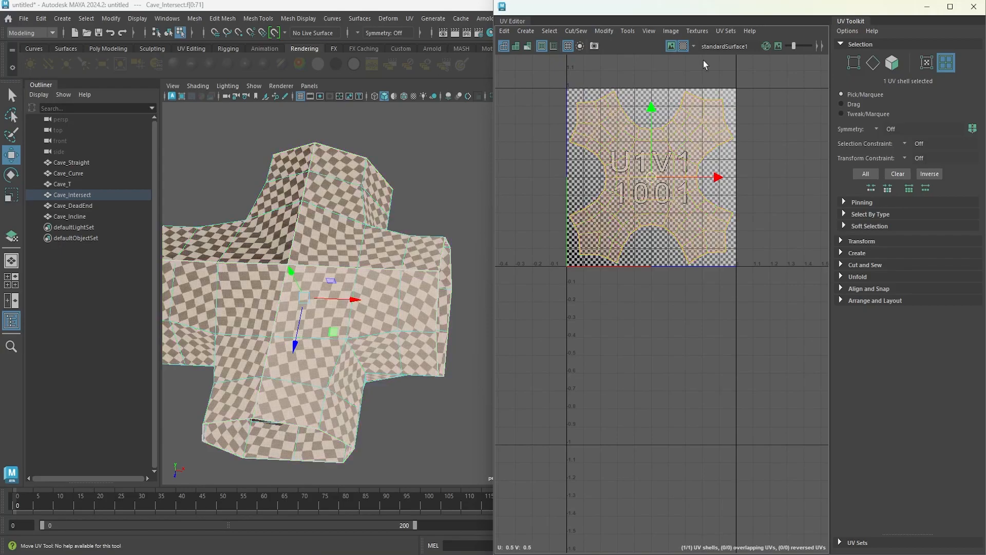
pyautogui.keyDown('alt'); pyautogui.moveTo(329, 291); pyautogui.dragTo(246, 298); pyautogui.keyUp('alt')
pyautogui.click(683, 46)
# Step: Select the two unwelded vertices on the floor of Cave_T's opening and merge them to center
pyautogui.scroll(-5, 388, 238)
pyautogui.click(353, 370)
pyautogui.click(241, 329)
pyautogui.moveTo(405, 247); pyautogui.dragTo(362, 250, button='right')
pyautogui.click(352, 422)
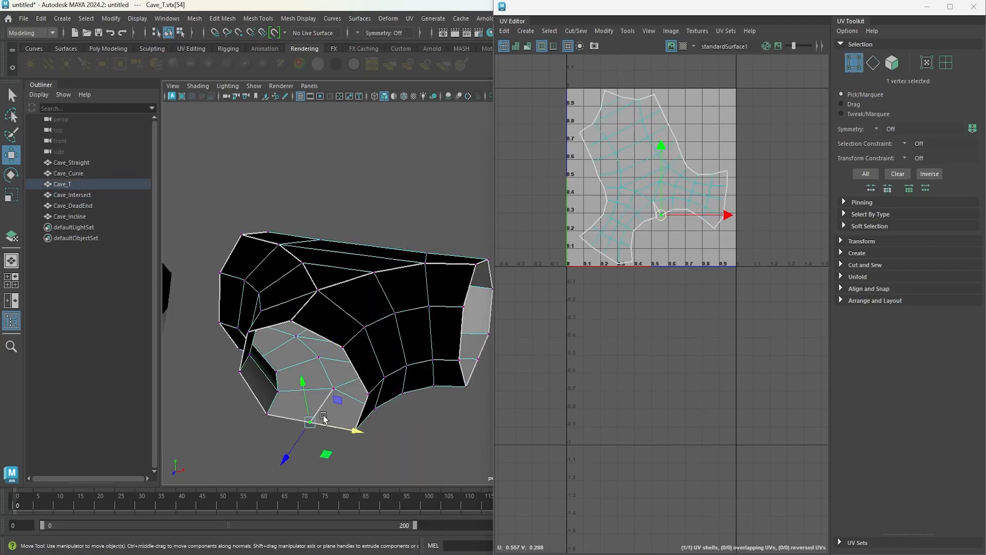
pyautogui.scroll(5, 362, 321)
pyautogui.click(258, 19)
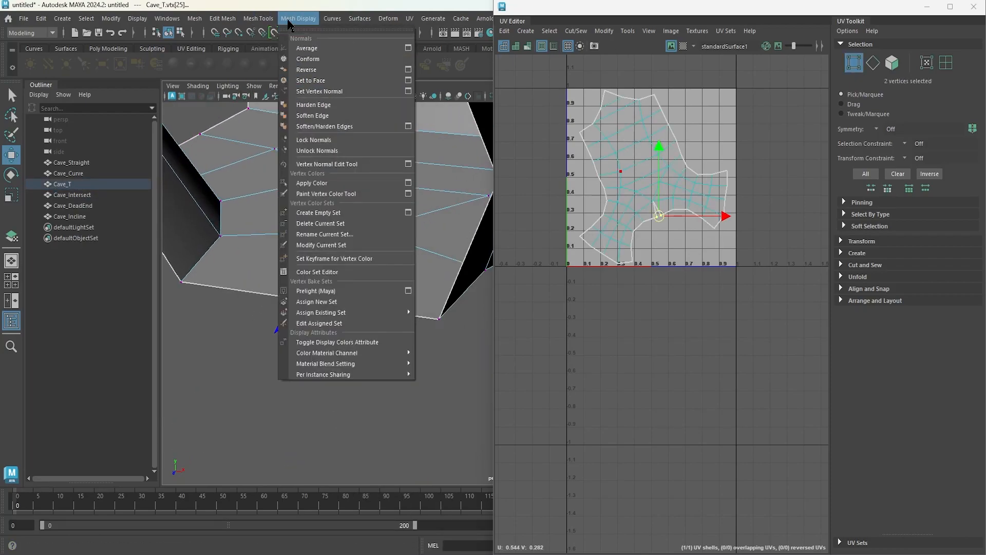
pyautogui.moveTo(223, 20)
pyautogui.click(242, 145)
# Step: Sew the split edge in the Cave_T UV shell and unfold the shell again
pyautogui.scroll(5, 646, 216)
pyautogui.moveTo(667, 200); pyautogui.dragTo(667, 170, button='right')
pyautogui.click(683, 193)
pyautogui.click(576, 31)
pyautogui.click(598, 133)
pyautogui.scroll(-5, 632, 198)
pyautogui.moveTo(616, 150); pyautogui.dragTo(660, 150, button='right')
pyautogui.hotkey('ctrl', 'u')
# Step: Return to object mode and select Cave_DeadEnd
pyautogui.click(402, 233)
pyautogui.moveTo(403, 233); pyautogui.dragTo(437, 204, button='right')
pyautogui.scroll(-8, 401, 220)
pyautogui.keyDown('alt'); pyautogui.moveTo(400, 220); pyautogui.dragTo(209, 242, button='middle'); pyautogui.keyUp('alt')
pyautogui.click(455, 243)
pyautogui.keyDown('alt'); pyautogui.moveTo(455, 242); pyautogui.dragTo(331, 289, button='middle'); pyautogui.keyUp('alt')
pyautogui.scroll(6, 331, 290)
# Step: Try the Automatic and Best Plane UV projections on Cave_DeadEnd
pyautogui.click(409, 19)
pyautogui.click(432, 84)
pyautogui.click(409, 19)
pyautogui.click(435, 95)
# Step: Project camera-based UVs onto Cave_DeadEnd and unfold the resulting UV shell
pyautogui.click(409, 18)
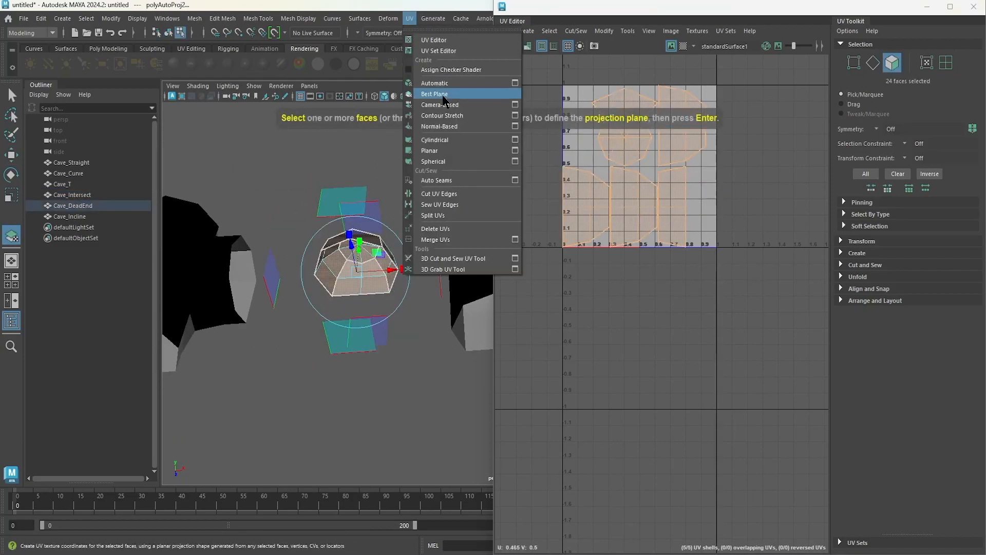
pyautogui.click(437, 105)
pyautogui.keyDown('alt'); pyautogui.moveTo(367, 235); pyautogui.dragTo(416, 216); pyautogui.keyUp('alt')
pyautogui.scroll(4, 416, 215)
pyautogui.moveTo(423, 209)
pyautogui.mouseDown(button='right')
pyautogui.moveTo(397, 209)
pyautogui.moveTo(426, 208)
pyautogui.mouseUp(button='right')
pyautogui.keyDown('alt'); pyautogui.moveTo(613, 183); pyautogui.dragTo(595, 204, button='middle'); pyautogui.keyUp('alt')
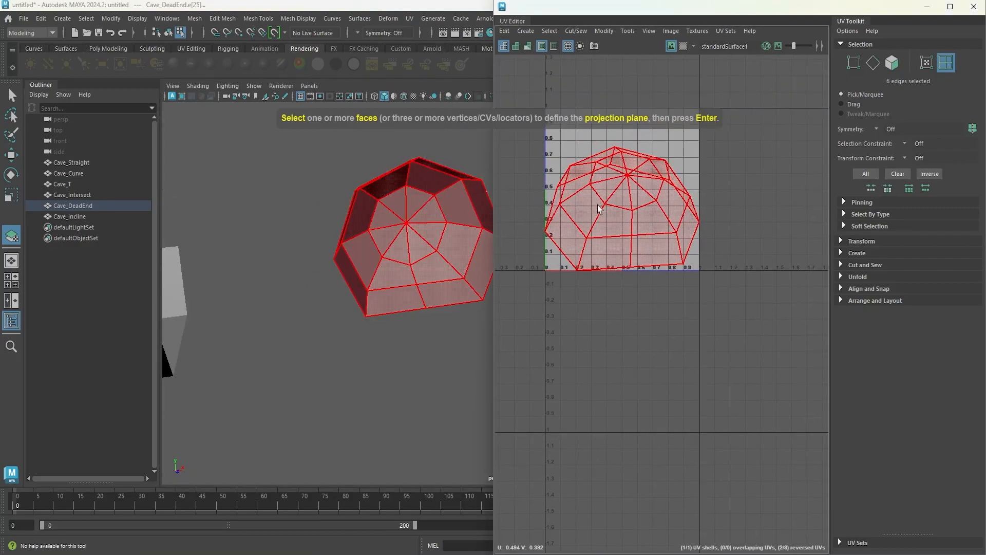
pyautogui.click(405, 192)
pyautogui.keyDown('alt'); pyautogui.moveTo(405, 191); pyautogui.dragTo(388, 206, button='middle'); pyautogui.keyUp('alt')
pyautogui.click(600, 32)
pyautogui.click(630, 369)
# Step: Lay out the Cave_DeadEnd UV shell within the tile and orient it
pyautogui.scroll(3, 619, 231)
pyautogui.keyDown('alt'); pyautogui.moveTo(619, 231); pyautogui.dragTo(643, 289, button='middle'); pyautogui.keyUp('alt')
pyautogui.click(603, 32)
pyautogui.click(630, 201)
pyautogui.click(604, 31)
pyautogui.click(640, 219)
# Step: Examine Cave_DeadEnd with the checker map while shifting its UV shell horizontally
pyautogui.click(683, 46)
pyautogui.keyDown('alt'); pyautogui.moveTo(411, 198); pyautogui.dragTo(390, 226); pyautogui.keyUp('alt')
pyautogui.keyDown('alt'); pyautogui.moveTo(390, 227); pyautogui.dragTo(360, 208, button='middle'); pyautogui.keyUp('alt')
pyautogui.scroll(5, 359, 209)
pyautogui.press('w')
pyautogui.moveTo(707, 233); pyautogui.dragTo(714, 233)
pyautogui.moveTo(786, 234); pyautogui.dragTo(704, 234)
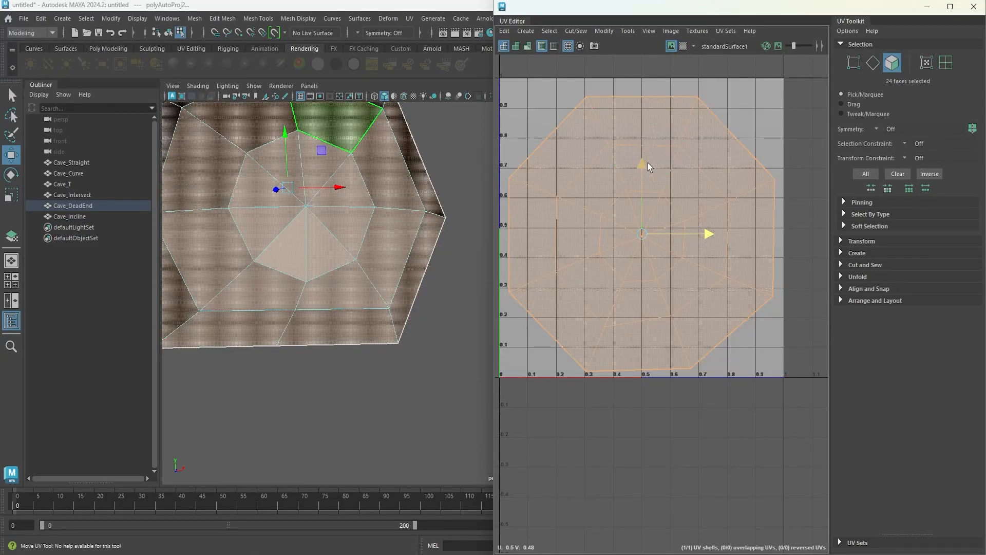
# Step: Try straightening the UVs of the whole Cave_DeadEnd shell, and restore its unfolded shape
pyautogui.click(650, 334)
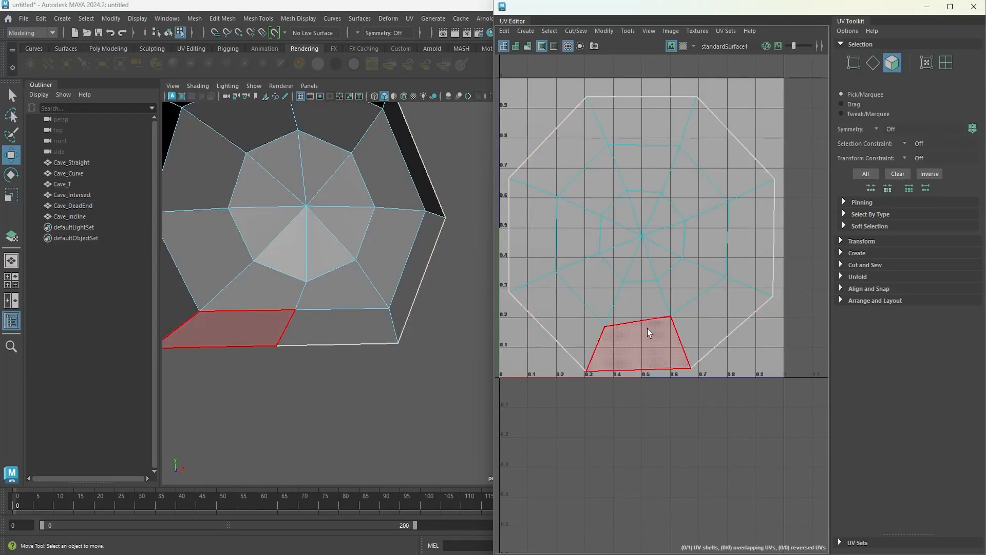
pyautogui.doubleClick(650, 334)
pyautogui.click(605, 32)
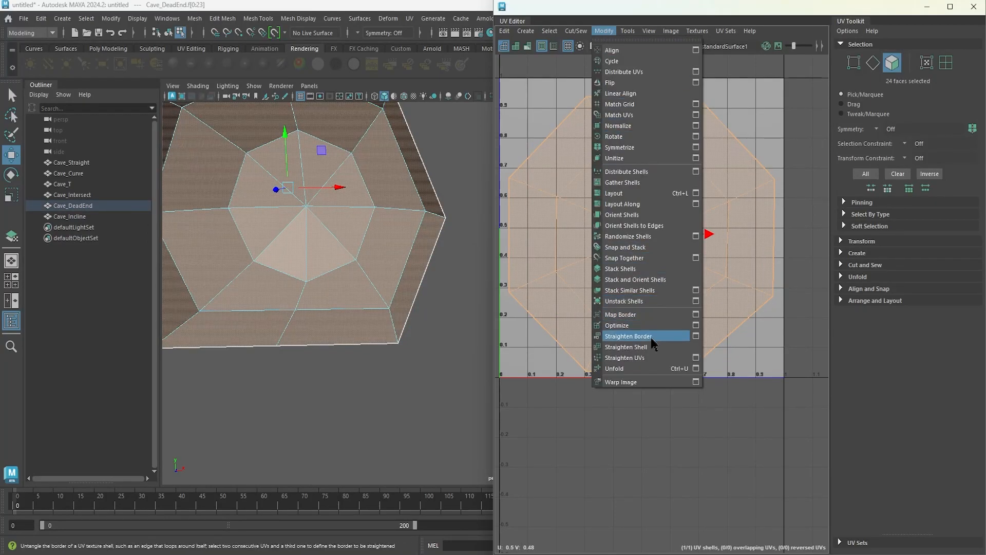
pyautogui.click(653, 346)
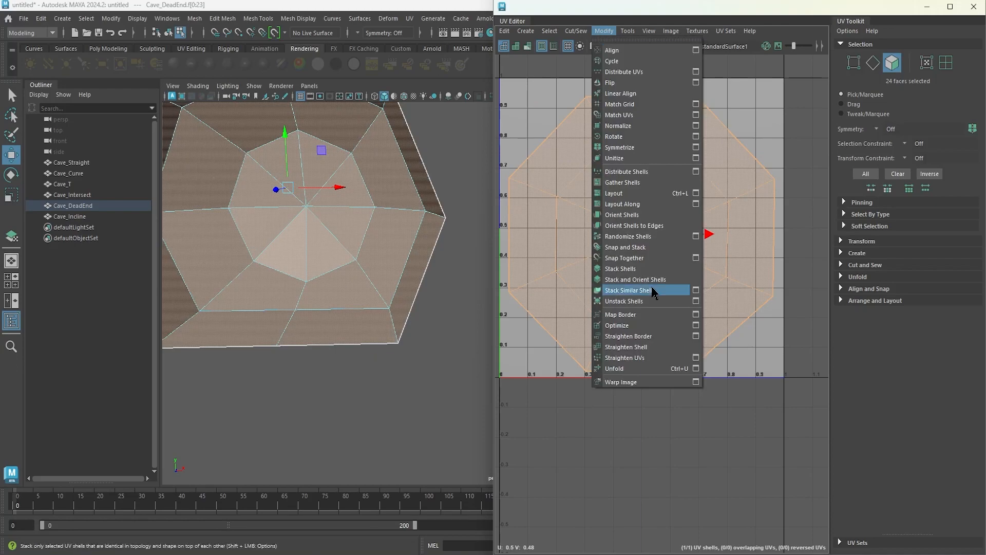
pyautogui.click(663, 358)
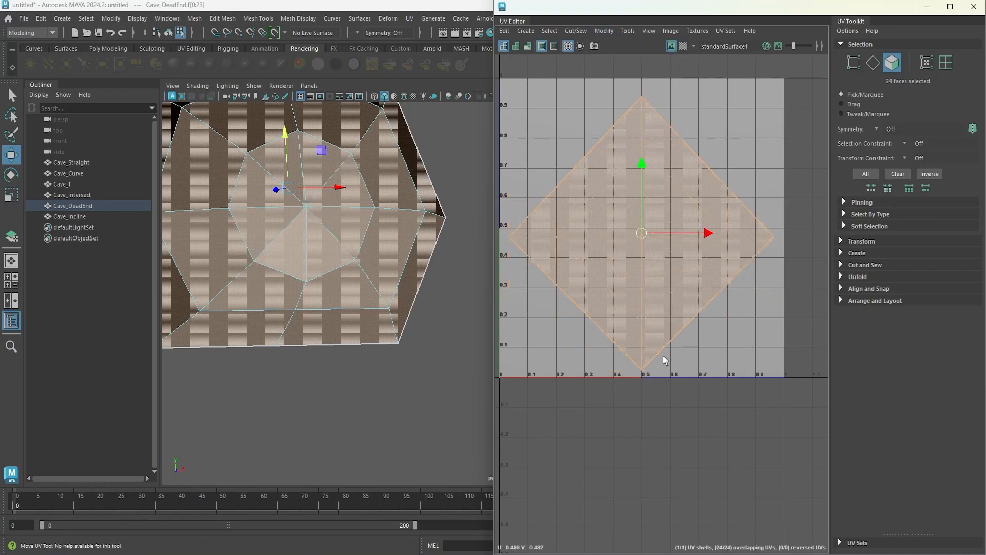
pyautogui.click(604, 31)
pyautogui.click(661, 368)
# Step: Nudge the Cave_DeadEnd UV shell vertically while checking it with the checker map
pyautogui.click(683, 46)
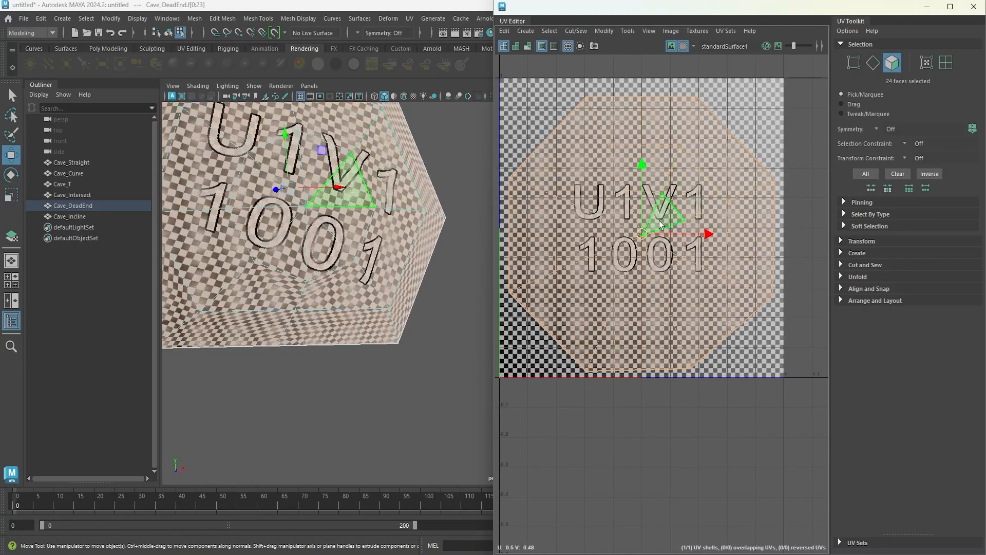
pyautogui.scroll(-3, 668, 215)
pyautogui.moveTo(635, 151); pyautogui.dragTo(635, 154)
pyautogui.click(683, 46)
# Step: Project camera-based UVs onto Cave_Incline and cut a UV seam along its top ridge
pyautogui.scroll(-5, 385, 194)
pyautogui.keyDown('alt'); pyautogui.moveTo(447, 180); pyautogui.dragTo(370, 195, button='middle'); pyautogui.keyUp('alt')
pyautogui.click(421, 190)
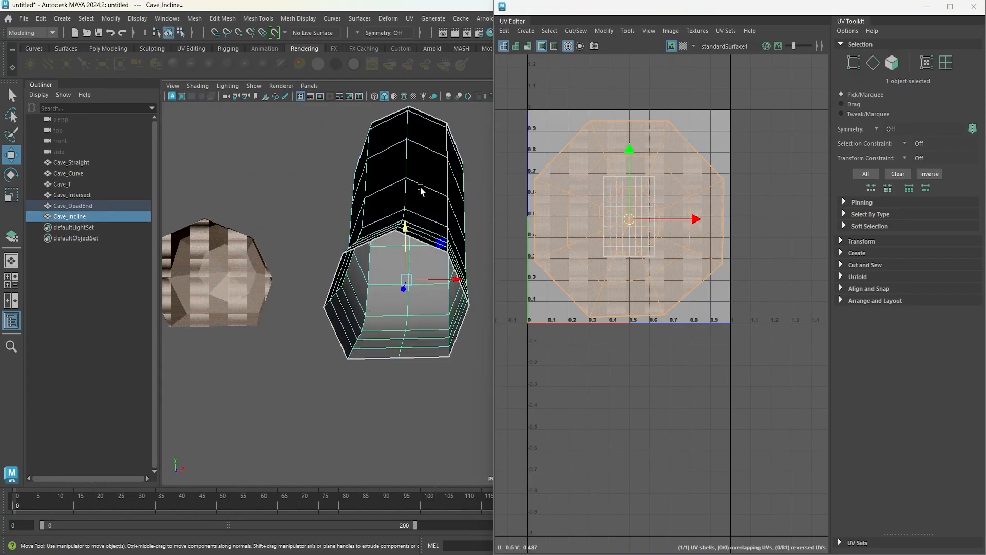
pyautogui.click(410, 18)
pyautogui.click(440, 105)
pyautogui.moveTo(415, 180); pyautogui.dragTo(413, 144, button='right')
pyautogui.doubleClick(410, 132)
pyautogui.click(575, 31)
pyautogui.click(592, 88)
# Step: Select the Cave_Incline UV shell and unfold it
pyautogui.press('w')
pyautogui.moveTo(616, 147); pyautogui.dragTo(648, 180, button='right')
pyautogui.click(604, 31)
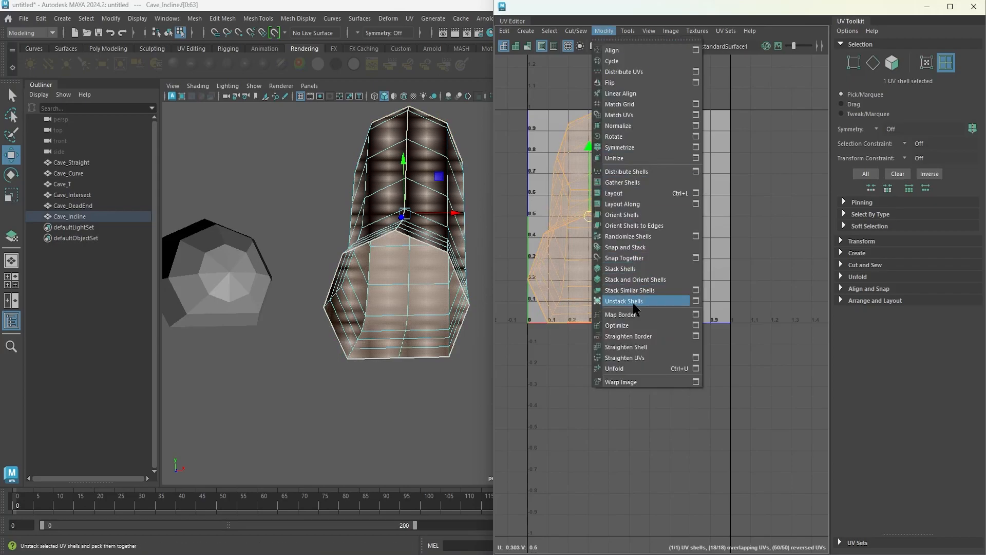
pyautogui.click(631, 368)
# Step: Lay out the unfolded Cave_Incline UV shell within the tile and orient it
pyautogui.click(604, 30)
pyautogui.click(629, 193)
pyautogui.click(604, 31)
pyautogui.click(637, 219)
# Step: Shift the Cave_Incline UV shell vertically against the checker map, and return to object mode with nothing selected
pyautogui.click(683, 46)
pyautogui.moveTo(629, 180); pyautogui.dragTo(628, 145)
pyautogui.moveTo(443, 226); pyautogui.dragTo(478, 195, button='right')
pyautogui.scroll(-3, 352, 178)
pyautogui.click(352, 178)
pyautogui.scroll(-4, 352, 178)
pyautogui.keyDown('alt'); pyautogui.moveTo(347, 185); pyautogui.dragTo(336, 200); pyautogui.keyUp('alt')
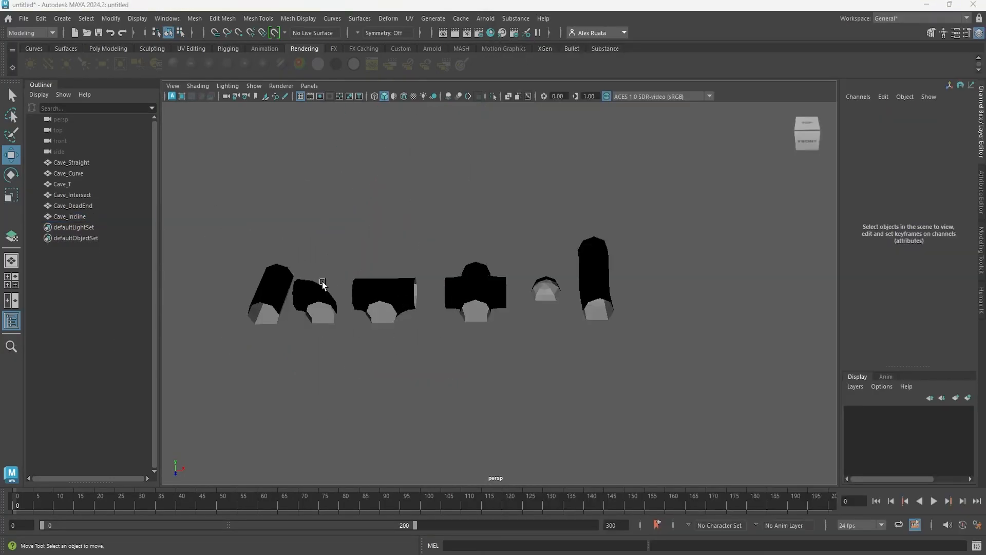
# Step: Select all six cave pieces and examine their UV shells together in the UV Editor
pyautogui.click(275, 282)
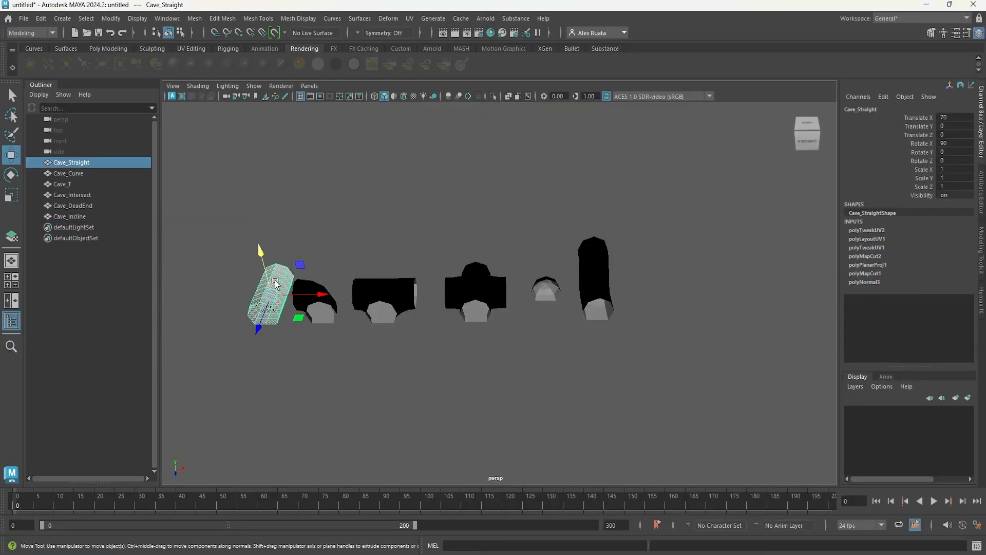
pyautogui.moveTo(230, 205); pyautogui.dragTo(676, 413)
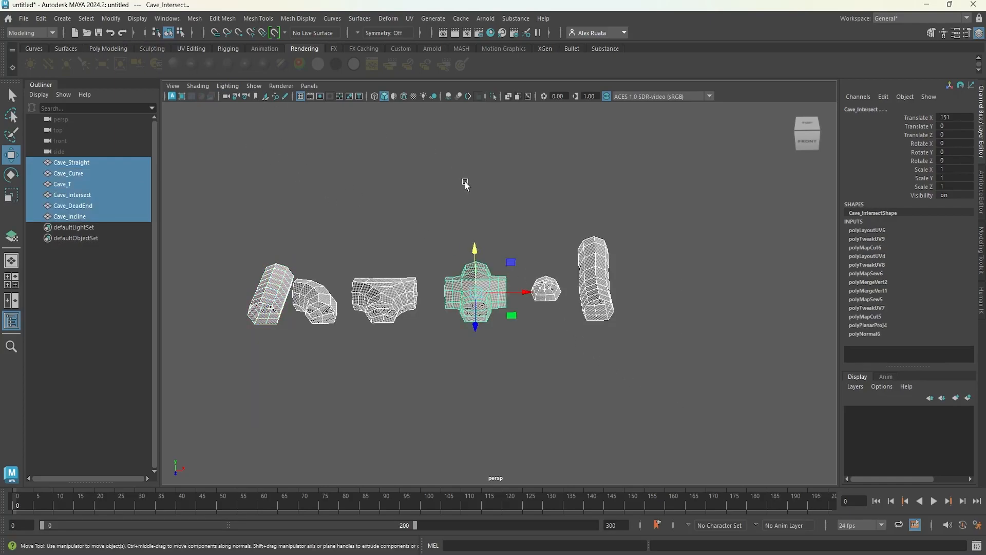
pyautogui.click(411, 19)
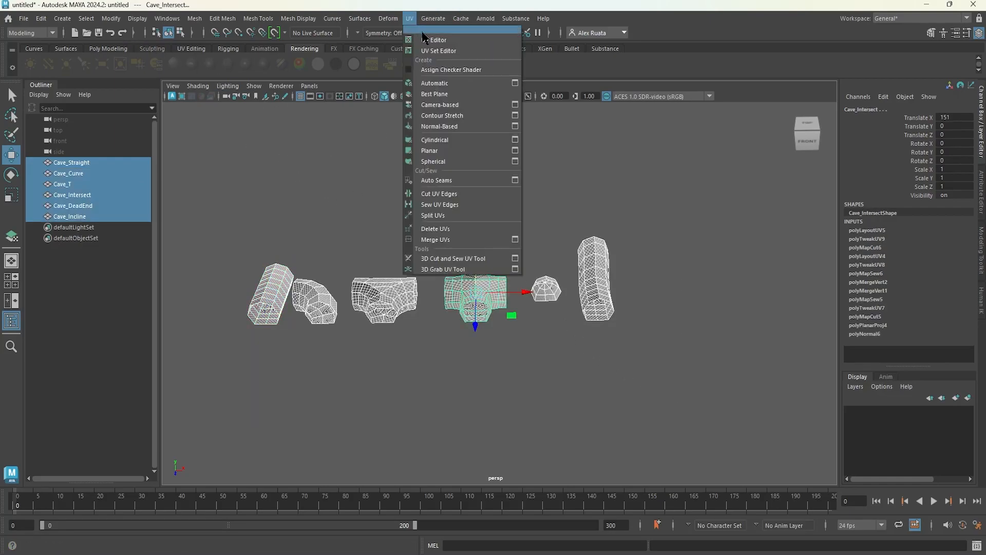
pyautogui.click(431, 37)
pyautogui.click(553, 102)
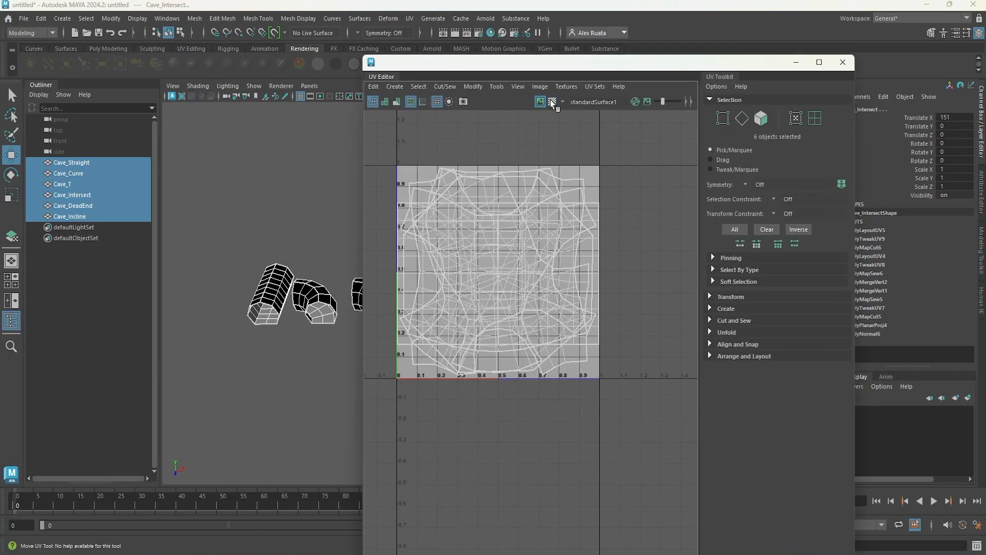
pyautogui.click(796, 62)
pyautogui.press('f')
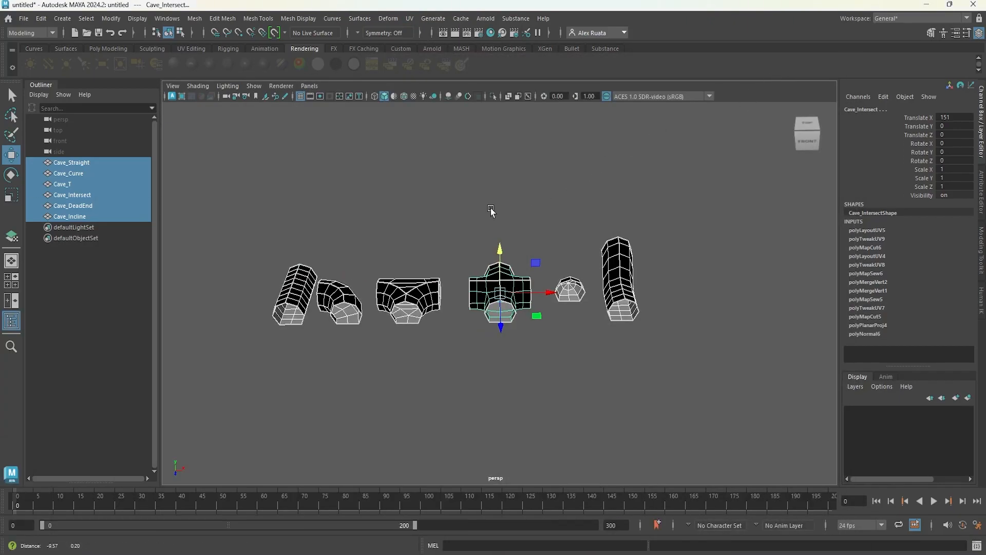
# Step: Delete the construction history of all six cave pieces and smooth their meshes with one division
pyautogui.click(40, 18)
pyautogui.click(180, 148)
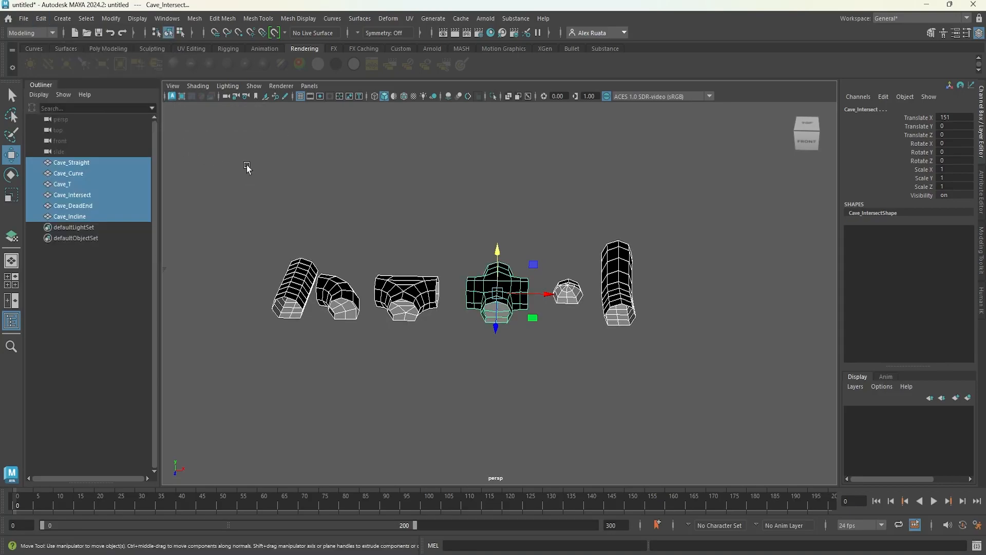
pyautogui.click(194, 18)
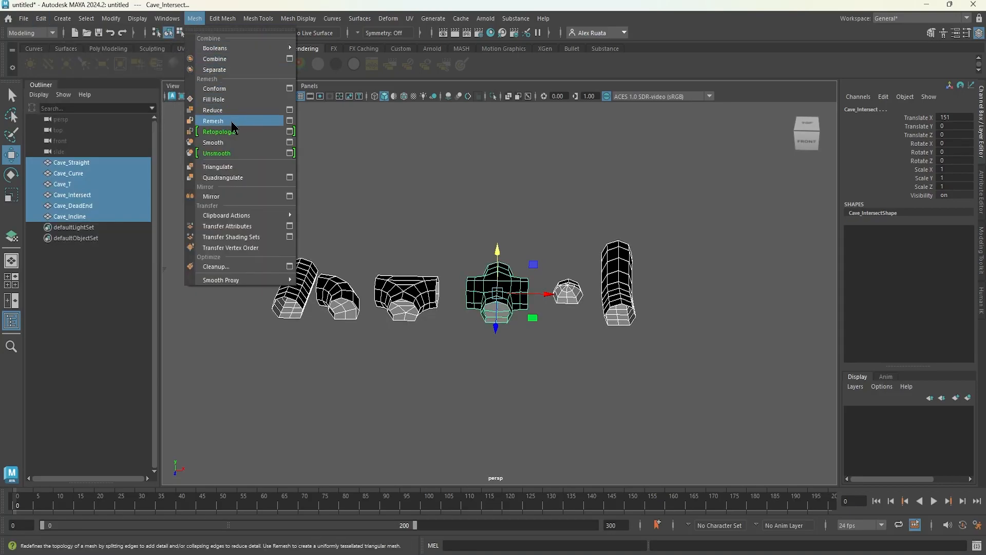
pyautogui.click(231, 143)
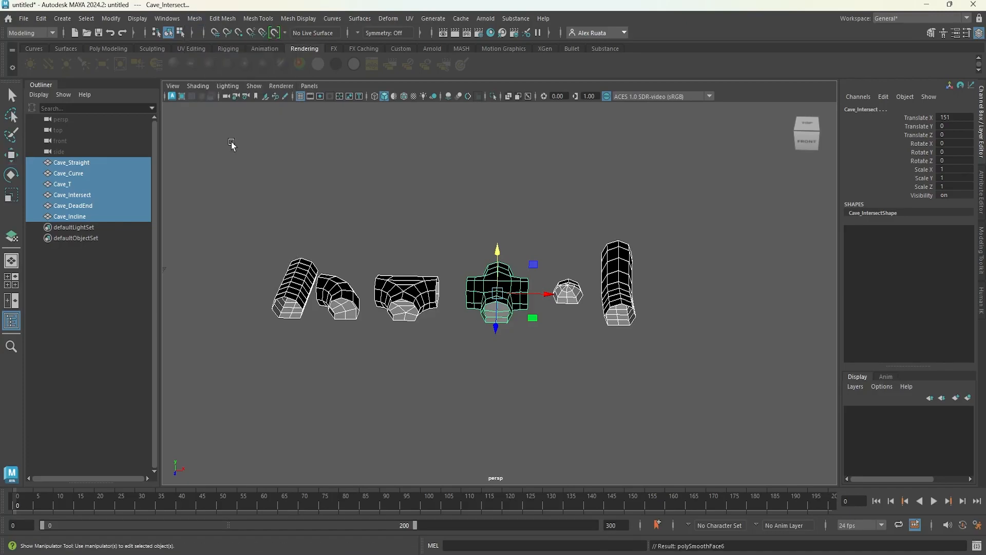
pyautogui.keyDown('alt'); pyautogui.moveTo(294, 188); pyautogui.dragTo(321, 215); pyautogui.keyUp('alt')
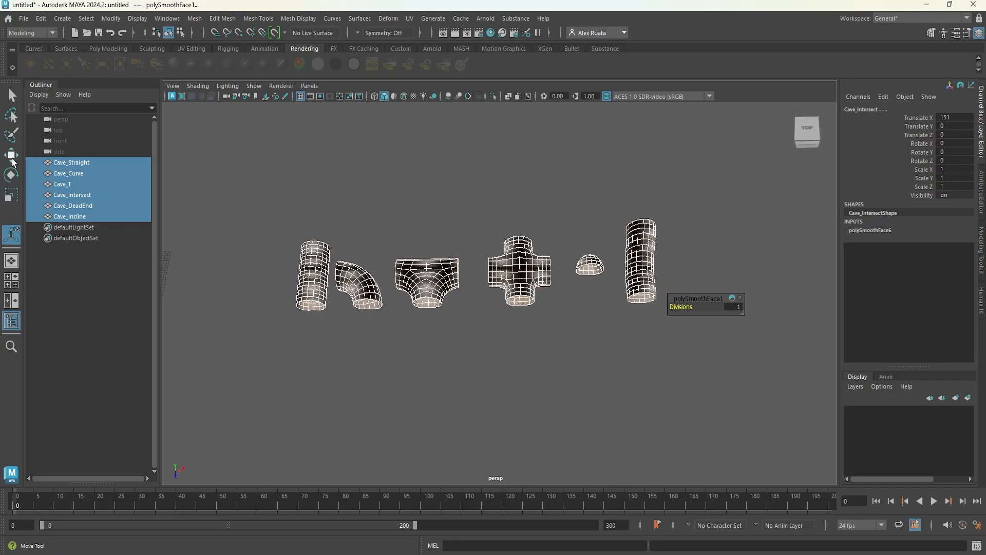
# Step: Enable soft selection for the Move tool and reduce its falloff radius to 3.76
pyautogui.doubleClick(11, 155)
pyautogui.click(701, 330)
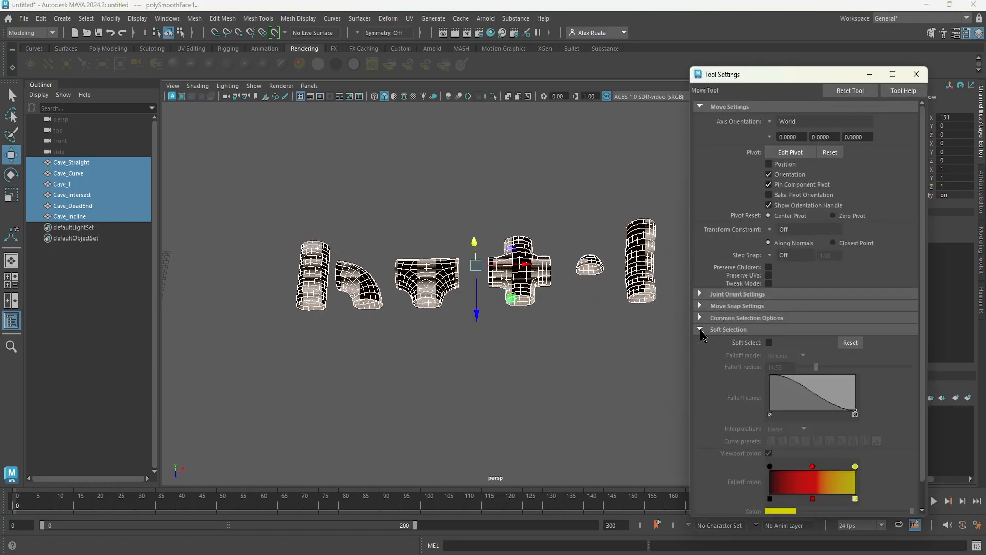
pyautogui.click(770, 342)
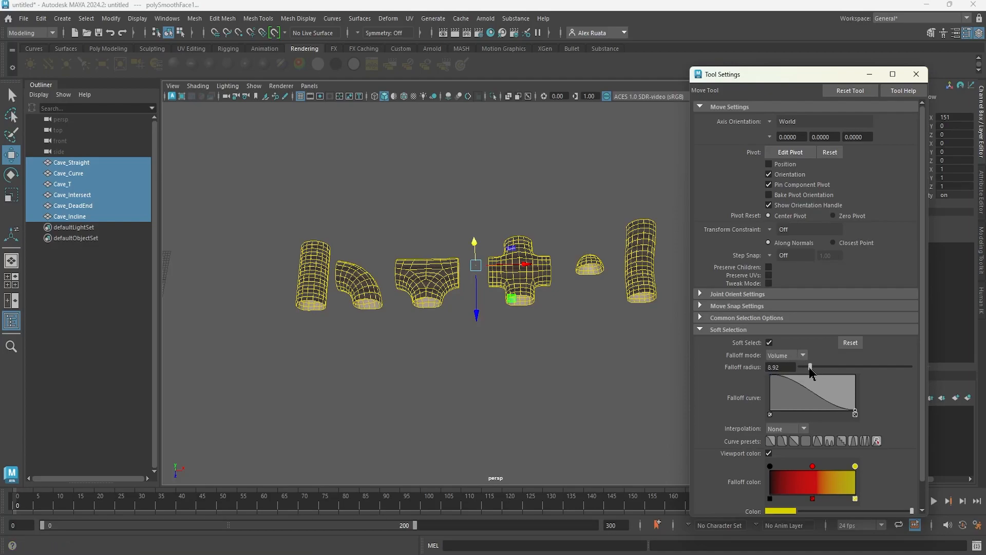
# Step: Switch Cave_Straight to vertex editing, then select and frame one vertex on its roof
pyautogui.moveTo(322, 247); pyautogui.dragTo(272, 247, button='right')
pyautogui.scroll(3, 278, 272)
pyautogui.keyDown('alt'); pyautogui.moveTo(278, 276); pyautogui.dragTo(428, 285, button='middle'); pyautogui.keyUp('alt')
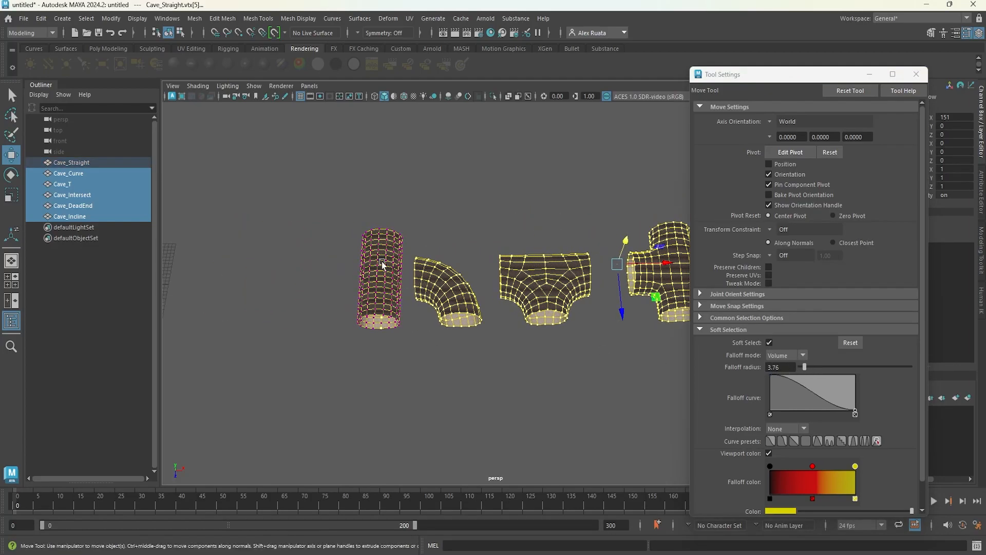
pyautogui.click(383, 266)
pyautogui.scroll(4, 383, 267)
pyautogui.keyDown('alt'); pyautogui.moveTo(312, 302); pyautogui.dragTo(410, 318, button='middle'); pyautogui.keyUp('alt')
pyautogui.keyDown('alt'); pyautogui.moveTo(410, 317); pyautogui.dragTo(436, 286); pyautogui.keyUp('alt')
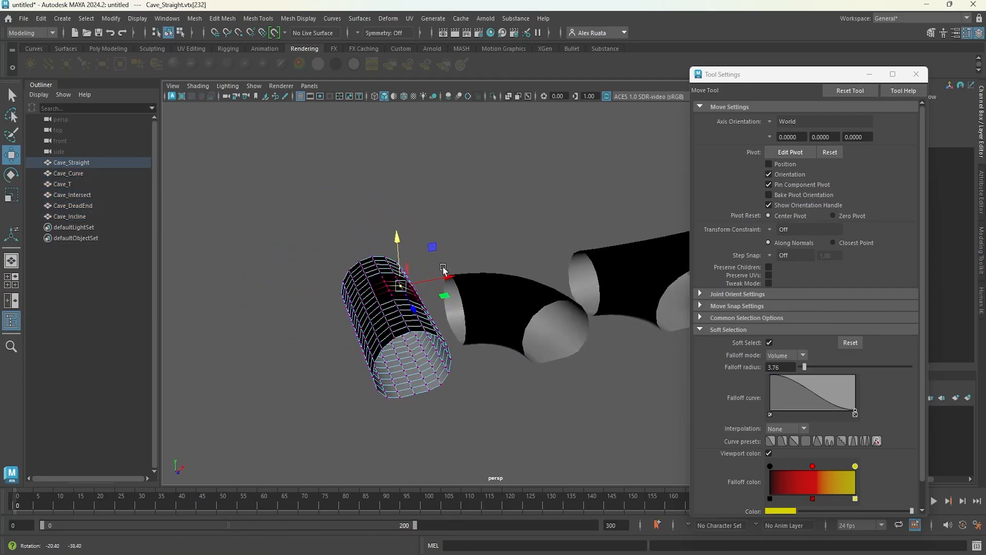
pyautogui.press('f')
pyautogui.scroll(-6, 442, 269)
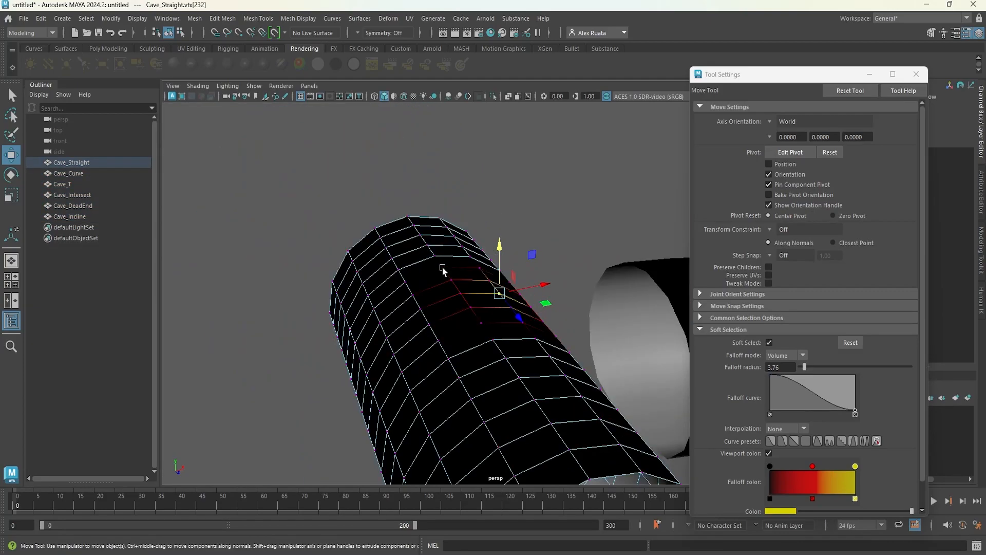
pyautogui.keyDown('alt'); pyautogui.moveTo(450, 293); pyautogui.dragTo(429, 249, button='middle'); pyautogui.keyUp('alt')
pyautogui.keyDown('alt'); pyautogui.moveTo(454, 302); pyautogui.dragTo(459, 248); pyautogui.keyUp('alt')
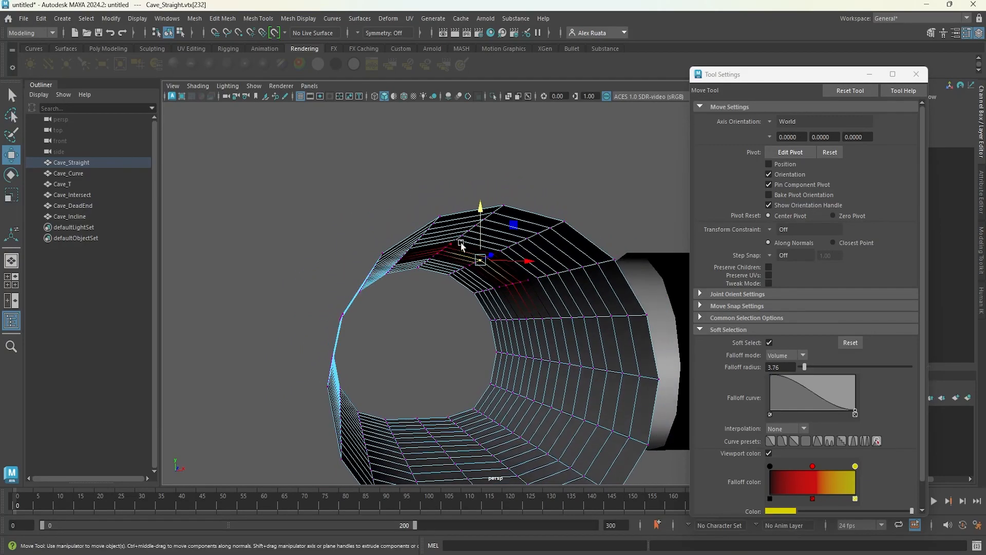
# Step: Push vertices on Cave_Straight's roof inward with soft selection to form uneven dents
pyautogui.moveTo(481, 215); pyautogui.dragTo(373, 279)
pyautogui.moveTo(369, 235); pyautogui.dragTo(380, 267)
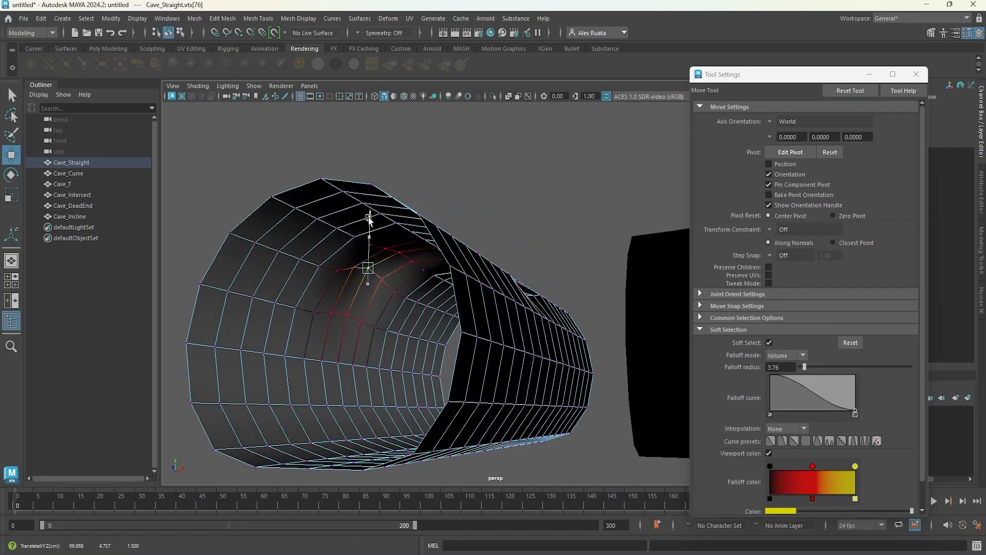
pyautogui.keyDown('alt'); pyautogui.moveTo(369, 210); pyautogui.dragTo(503, 290); pyautogui.keyUp('alt')
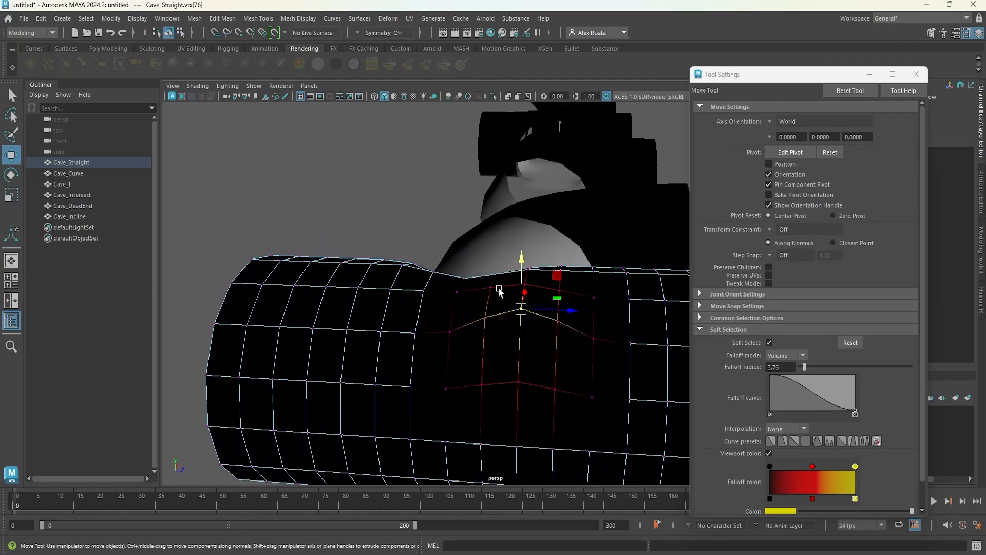
pyautogui.keyDown('alt'); pyautogui.moveTo(504, 291); pyautogui.dragTo(401, 272, button='middle'); pyautogui.keyUp('alt')
pyautogui.keyDown('alt'); pyautogui.moveTo(401, 274); pyautogui.dragTo(486, 281); pyautogui.keyUp('alt')
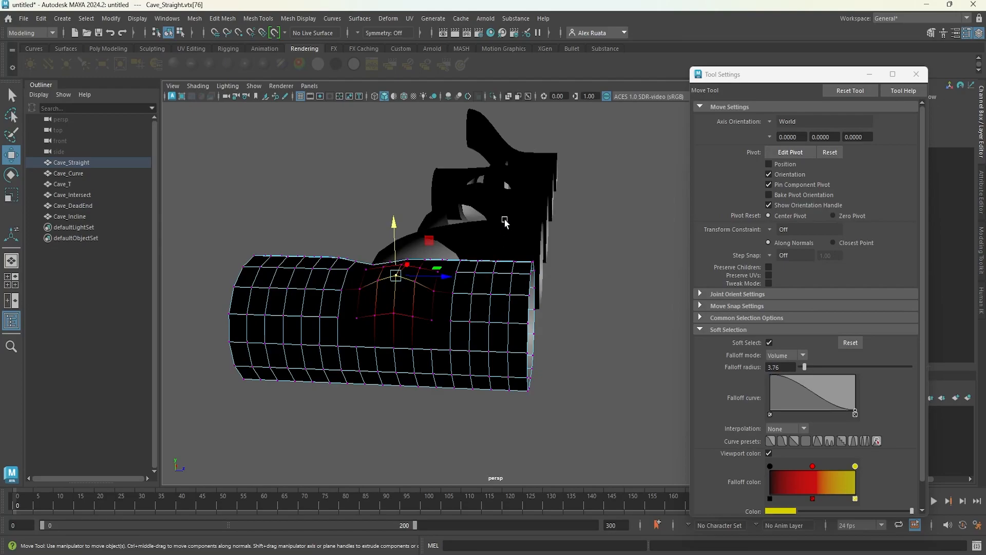
# Step: Keep reshaping Cave_Straight's walls with soft-selected vertices at several spots along the tube
pyautogui.keyDown('alt'); pyautogui.moveTo(448, 289); pyautogui.dragTo(444, 331); pyautogui.keyUp('alt')
pyautogui.click(385, 293)
pyautogui.click(396, 231)
pyautogui.keyDown('alt'); pyautogui.moveTo(391, 278); pyautogui.dragTo(352, 259); pyautogui.keyUp('alt')
pyautogui.click(300, 329)
pyautogui.keyDown('alt'); pyautogui.moveTo(355, 349); pyautogui.dragTo(361, 369); pyautogui.keyUp('alt')
pyautogui.keyDown('shift'); pyautogui.click(382, 360); pyautogui.keyUp('shift')
pyautogui.press('e')
pyautogui.press('r')
pyautogui.click(309, 358)
pyautogui.press('w')
pyautogui.click(354, 368)
# Step: Deform the walls of the remaining cave pieces irregularly, and return to object mode with nothing selected
pyautogui.moveTo(350, 329); pyautogui.dragTo(452, 309)
pyautogui.click(358, 325)
pyautogui.click(324, 337)
pyautogui.click(408, 351)
pyautogui.click(451, 309)
pyautogui.rightClick(451, 309)
pyautogui.moveTo(452, 310); pyautogui.dragTo(403, 247, button='right')
pyautogui.click(482, 310)
pyautogui.keyDown('alt'); pyautogui.moveTo(422, 288); pyautogui.dragTo(434, 330); pyautogui.keyUp('alt')
pyautogui.click(433, 340)
pyautogui.keyDown('alt'); pyautogui.moveTo(434, 330); pyautogui.dragTo(452, 350); pyautogui.keyUp('alt')
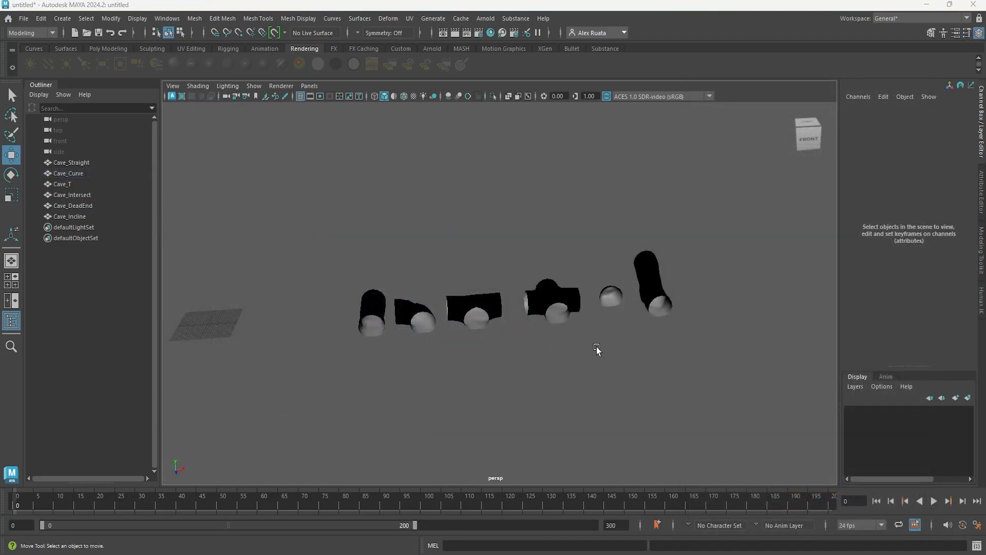
# Step: Examine the six deformed cave pieces and their openings from several angles
pyautogui.scroll(5, 551, 340)
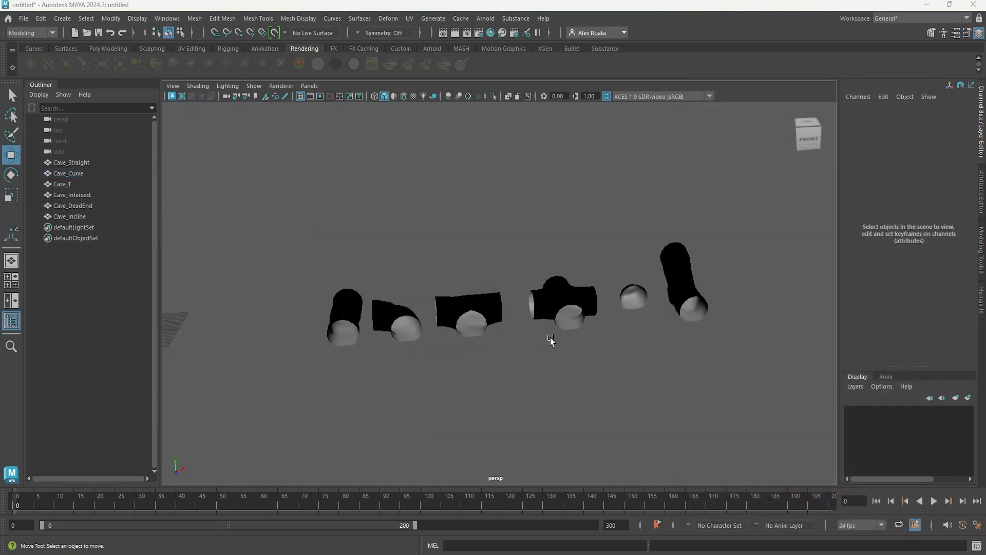
pyautogui.keyDown('alt'); pyautogui.moveTo(503, 337); pyautogui.dragTo(554, 341, button='middle'); pyautogui.keyUp('alt')
pyautogui.moveTo(555, 341)
pyautogui.keyDown('alt'); pyautogui.mouseDown()
pyautogui.moveTo(533, 321)
pyautogui.moveTo(608, 322)
pyautogui.moveTo(535, 322)
pyautogui.moveTo(560, 327)
pyautogui.mouseUp(); pyautogui.keyUp('alt')
pyautogui.scroll(-3, 560, 322)
pyautogui.keyDown('alt'); pyautogui.moveTo(560, 323); pyautogui.dragTo(500, 333, button='middle'); pyautogui.keyUp('alt')
pyautogui.scroll(5, 499, 329)
pyautogui.moveTo(500, 316)
pyautogui.keyDown('alt'); pyautogui.mouseDown()
pyautogui.moveTo(447, 290)
pyautogui.moveTo(500, 308)
pyautogui.mouseUp(); pyautogui.keyUp('alt')
pyautogui.keyDown('alt'); pyautogui.moveTo(500, 309); pyautogui.dragTo(591, 317, button='right'); pyautogui.keyUp('alt')
pyautogui.scroll(-2, 591, 317)
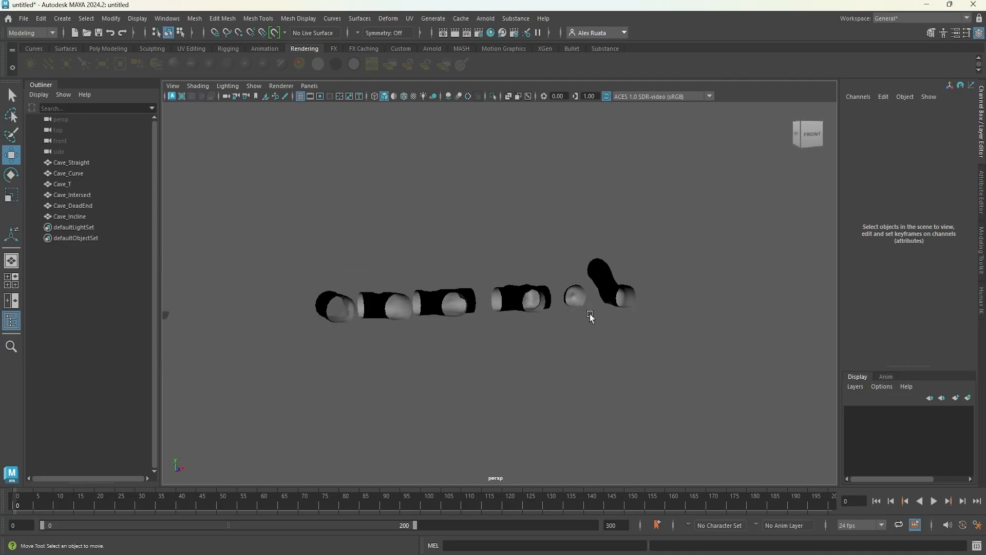
pyautogui.keyDown('alt'); pyautogui.moveTo(523, 312); pyautogui.dragTo(510, 354); pyautogui.keyUp('alt')
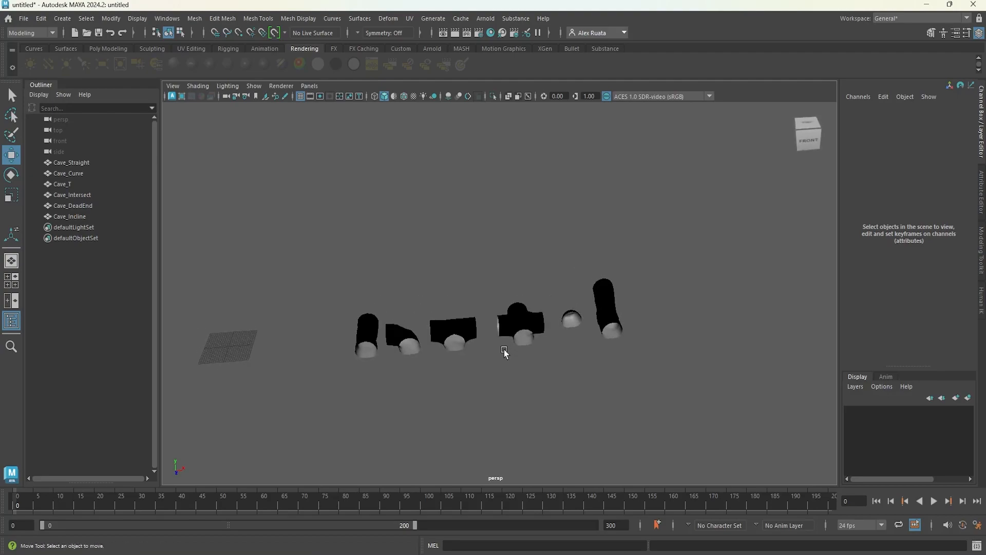
pyautogui.moveTo(493, 353)
pyautogui.keyDown('alt'); pyautogui.mouseDown()
pyautogui.moveTo(578, 331)
pyautogui.moveTo(436, 332)
pyautogui.moveTo(447, 363)
pyautogui.moveTo(486, 382)
pyautogui.moveTo(480, 403)
pyautogui.moveTo(579, 390)
pyautogui.moveTo(634, 357)
pyautogui.moveTo(490, 336)
pyautogui.mouseUp(); pyautogui.keyUp('alt')
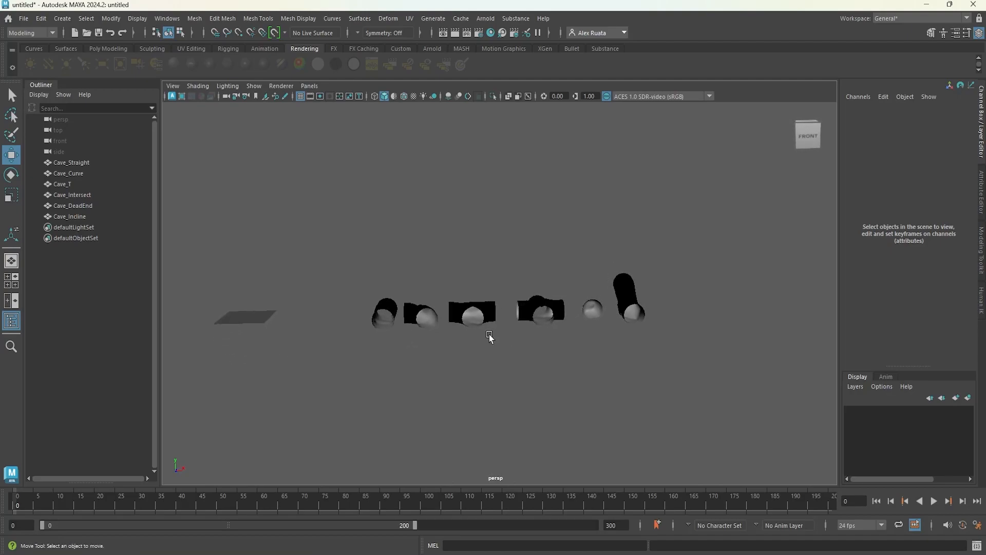
pyautogui.scroll(15, 516, 336)
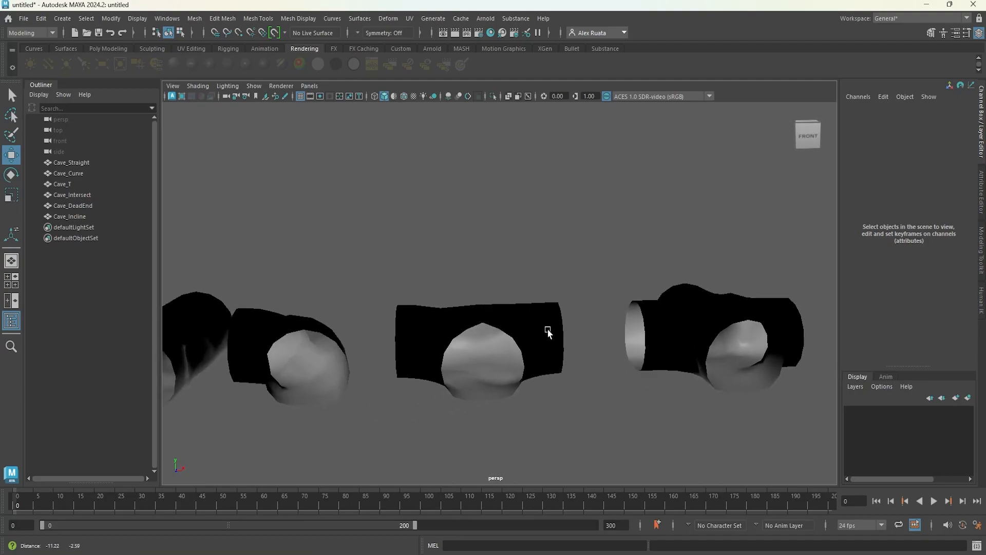
pyautogui.keyDown('alt'); pyautogui.moveTo(781, 321); pyautogui.dragTo(411, 325, button='right'); pyautogui.keyUp('alt')
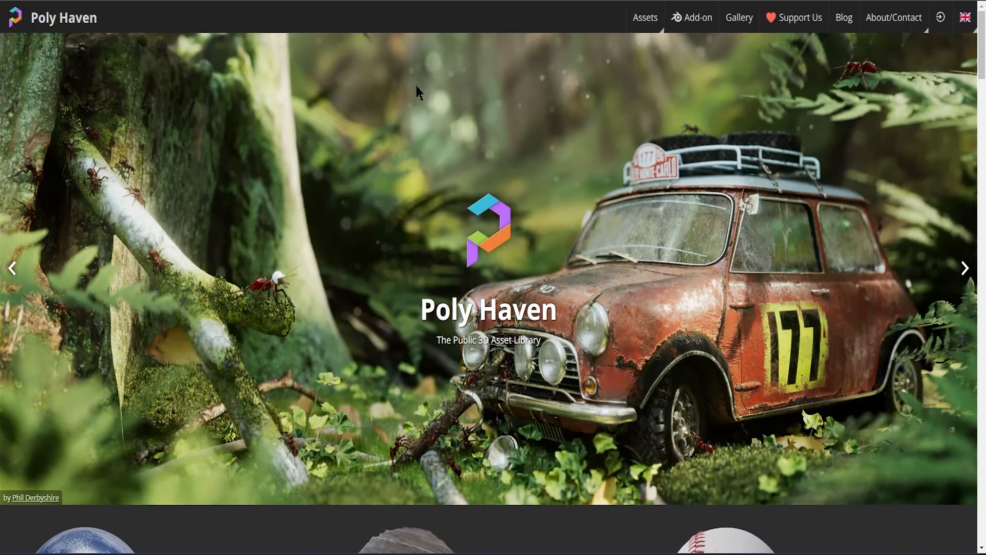
# Step: Switch to the Poly Haven website and look through the Rock 05 texture page
pyautogui.scroll(-3, 466, 295)
pyautogui.scroll(3, 457, 280)
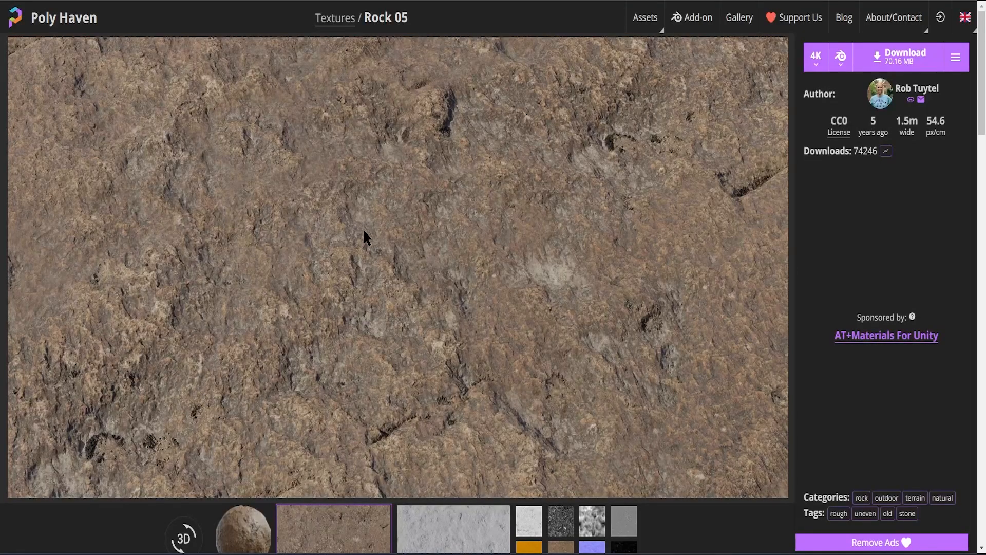
pyautogui.scroll(-3, 364, 237)
pyautogui.scroll(3, 365, 237)
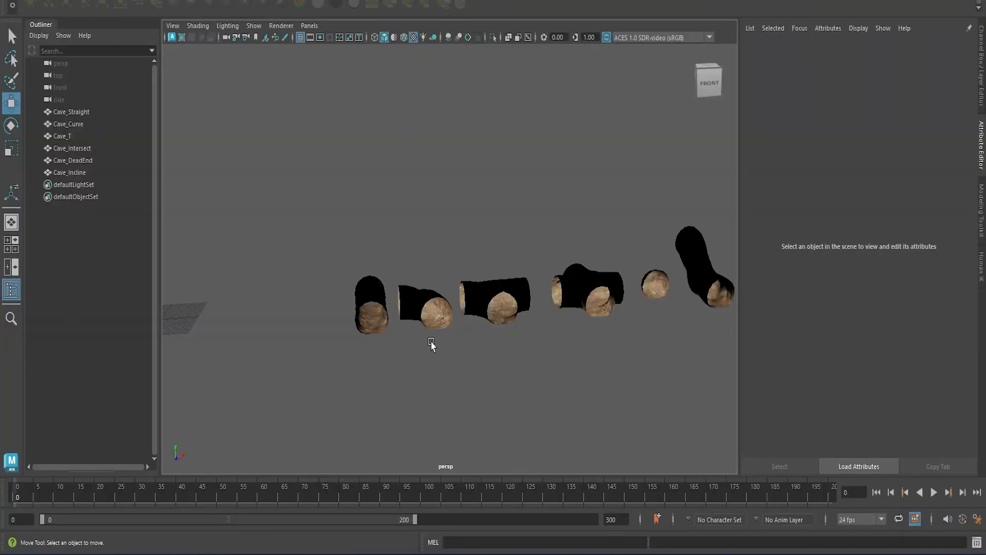
# Step: Inspect the Color file texture of Cave_Straight's Cave_MAT material and preview rock_05_diff_4k.png without replacing it
pyautogui.keyDown('alt'); pyautogui.moveTo(425, 349); pyautogui.dragTo(431, 350, button='middle'); pyautogui.keyUp('alt')
pyautogui.scroll(2, 431, 350)
pyautogui.click(379, 327)
pyautogui.scroll(3, 379, 334)
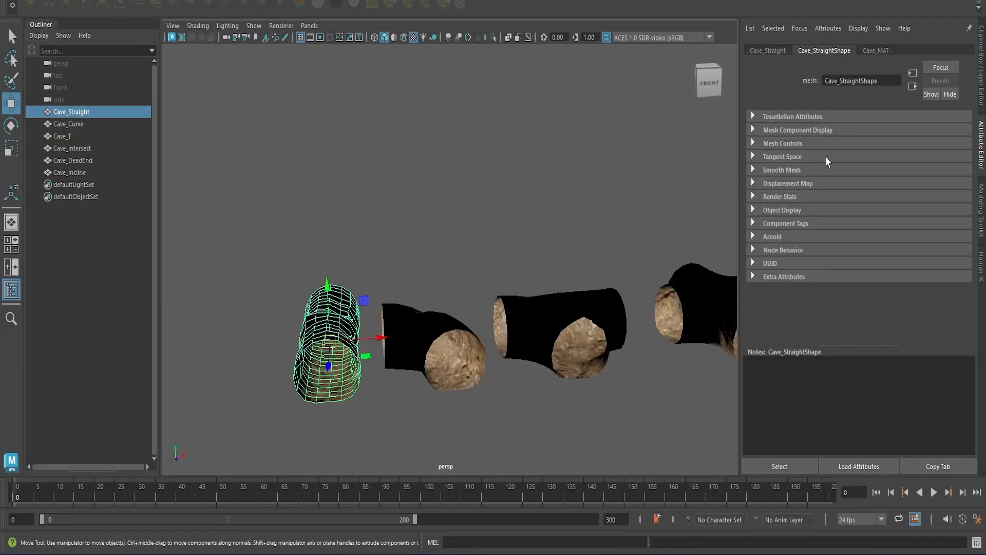
pyautogui.click(879, 51)
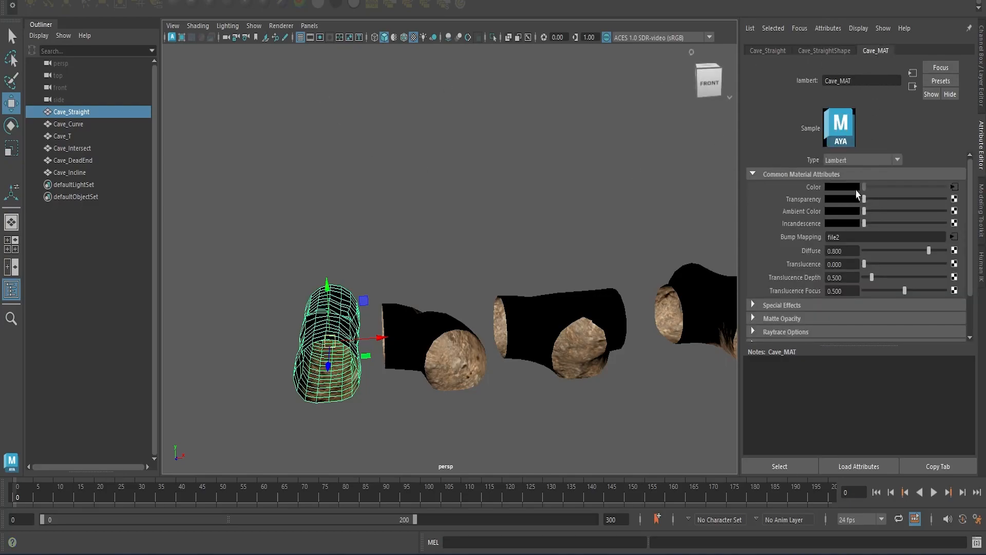
pyautogui.click(955, 188)
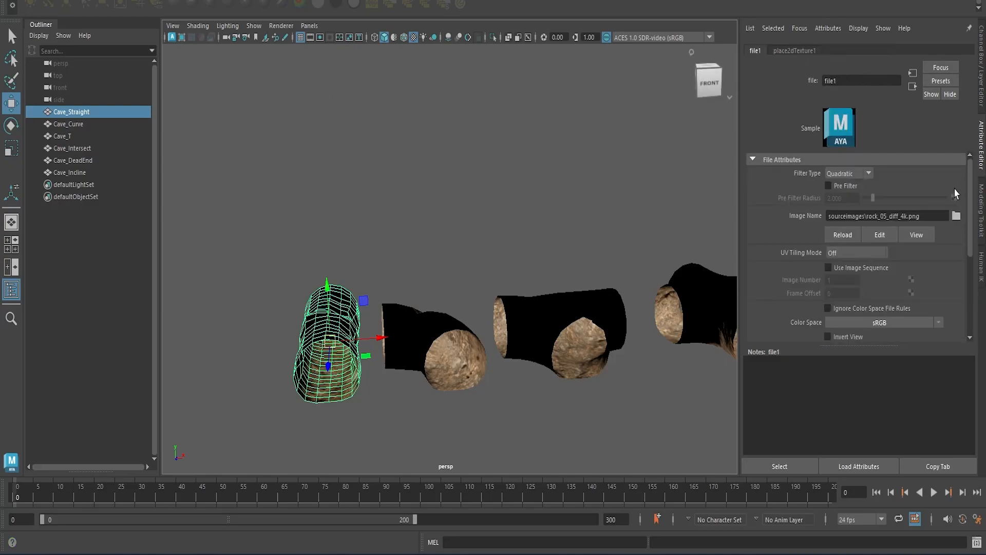
pyautogui.click(956, 217)
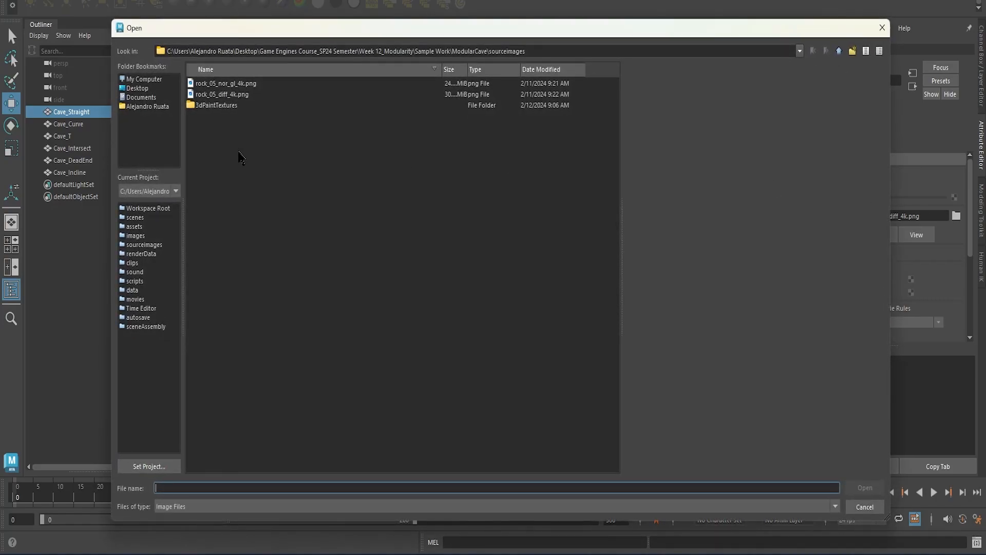
pyautogui.click(245, 95)
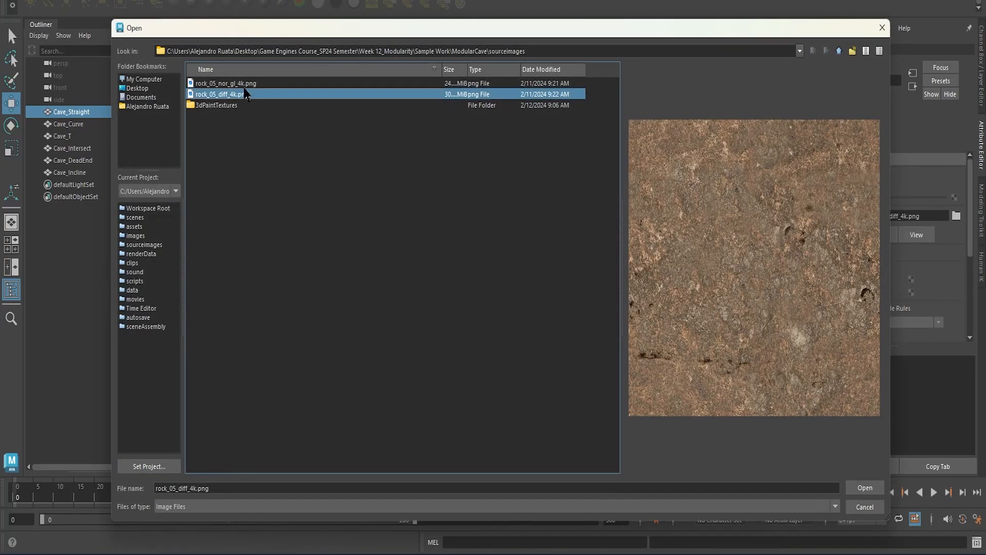
pyautogui.click(881, 29)
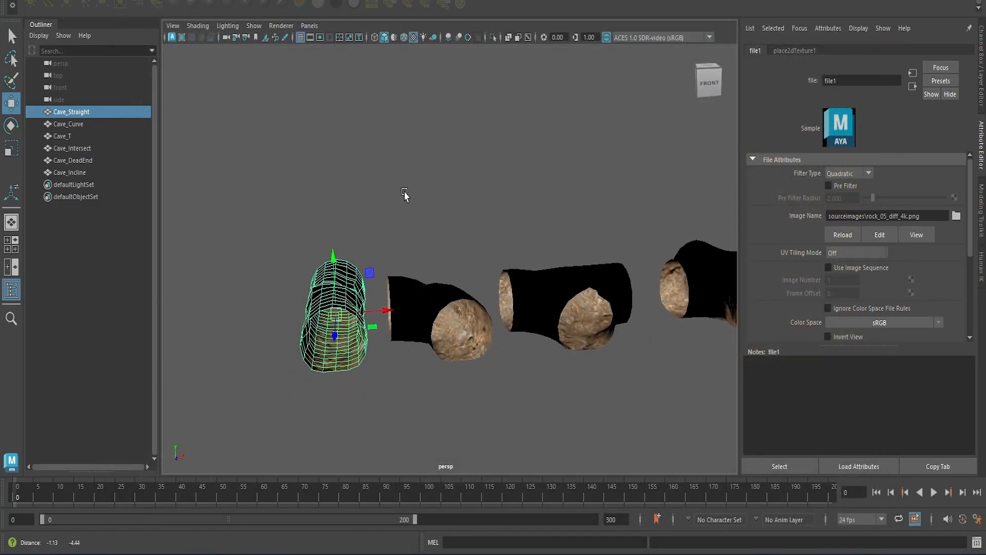
# Step: Inspect the Bump Mapping file texture of Cave_MAT and preview rock_05_nor_gl_4k.png without replacing it
pyautogui.click(362, 260)
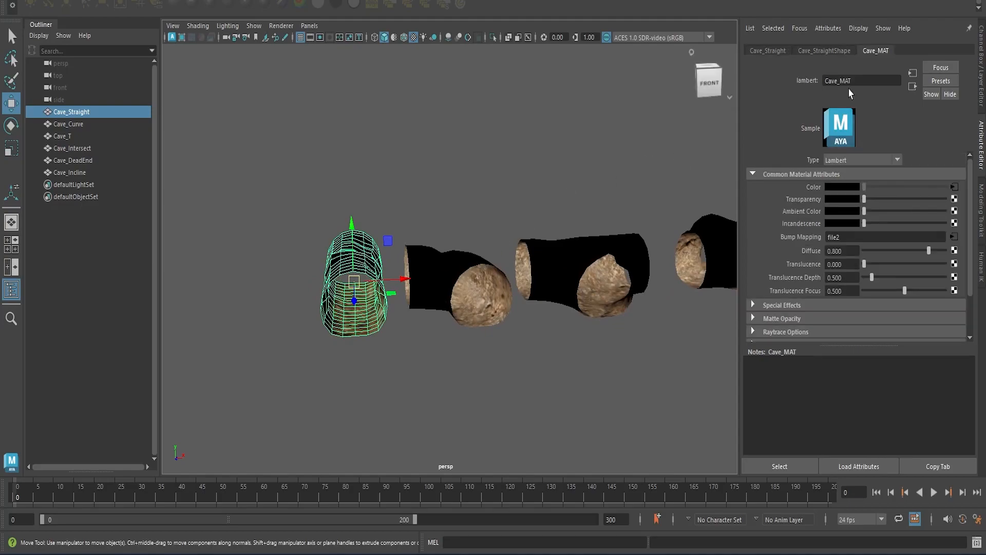
pyautogui.click(955, 238)
pyautogui.click(957, 217)
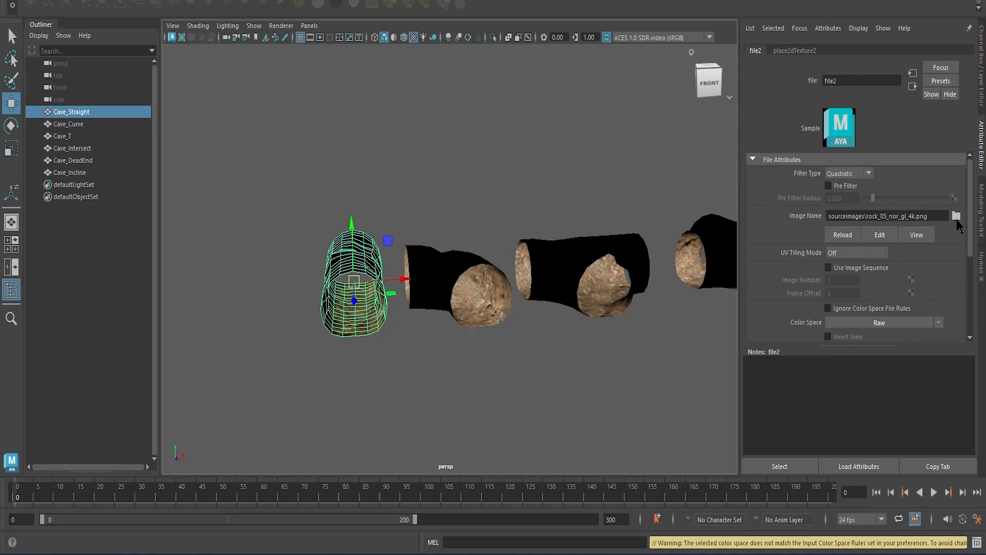
pyautogui.click(239, 85)
pyautogui.click(241, 95)
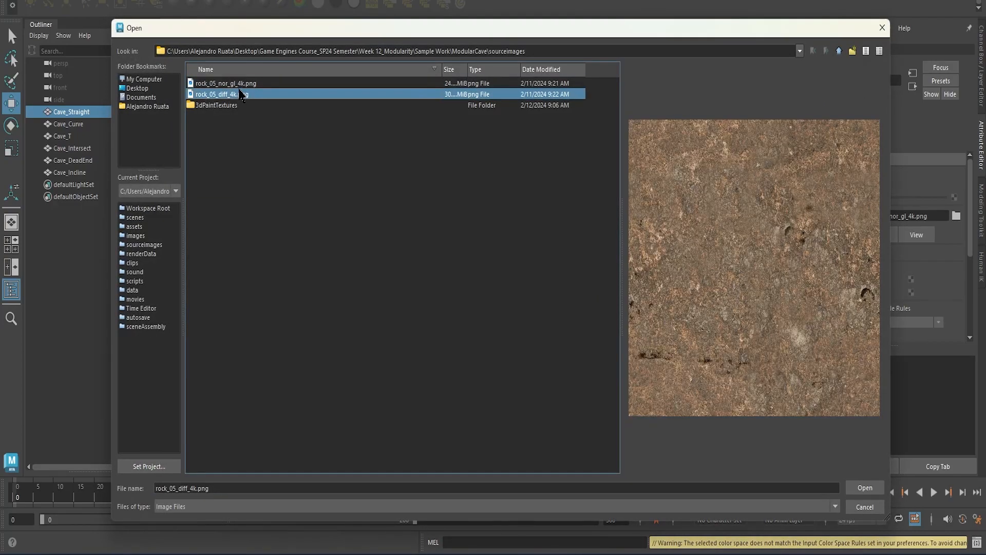
pyautogui.click(241, 84)
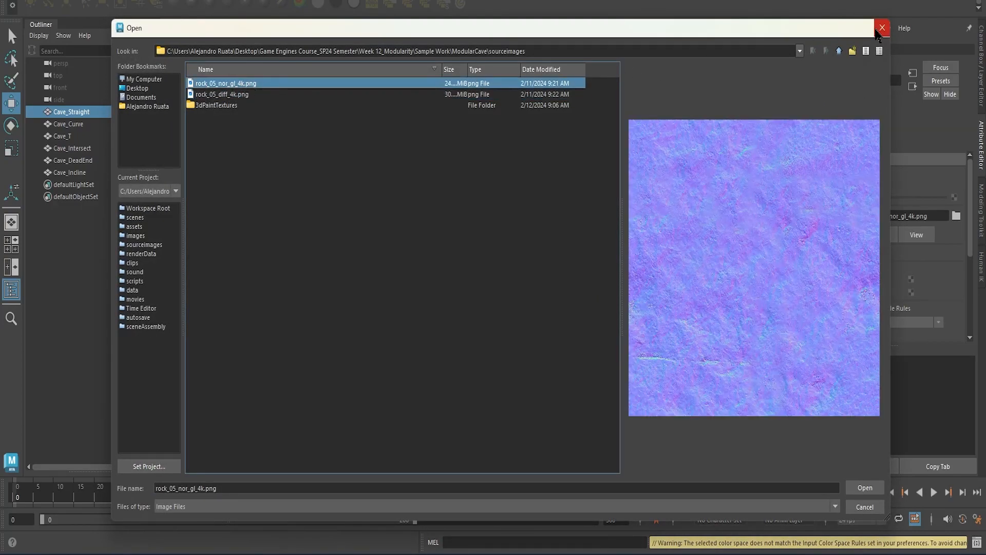
pyautogui.click(877, 29)
# Step: View Cave_Straight's textured interior up close and reopen the file node of Cave_MAT's Color attribute
pyautogui.keyDown('alt'); pyautogui.moveTo(403, 274); pyautogui.dragTo(436, 226, button='middle'); pyautogui.keyUp('alt')
pyautogui.keyDown('alt'); pyautogui.moveTo(436, 226); pyautogui.dragTo(601, 241, button='right'); pyautogui.keyUp('alt')
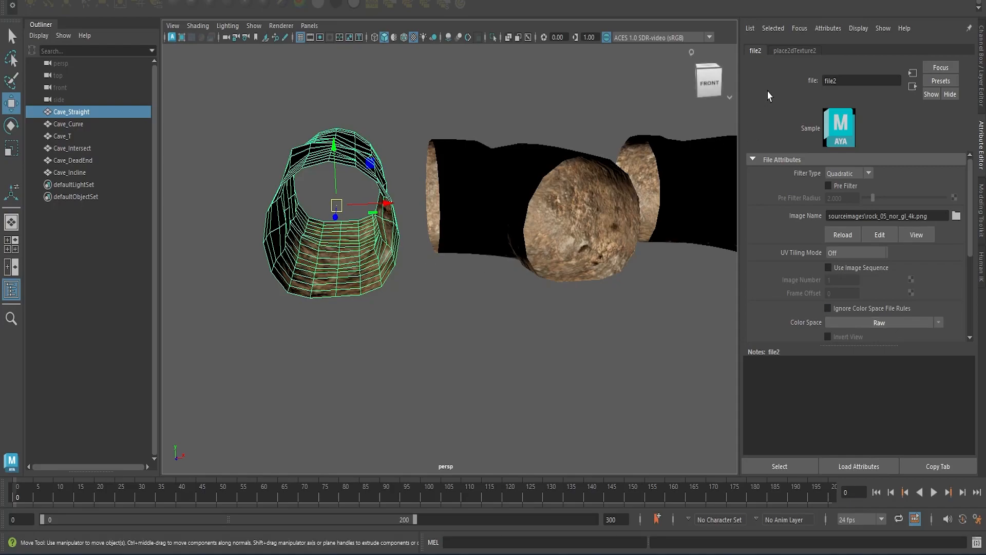
pyautogui.click(306, 264)
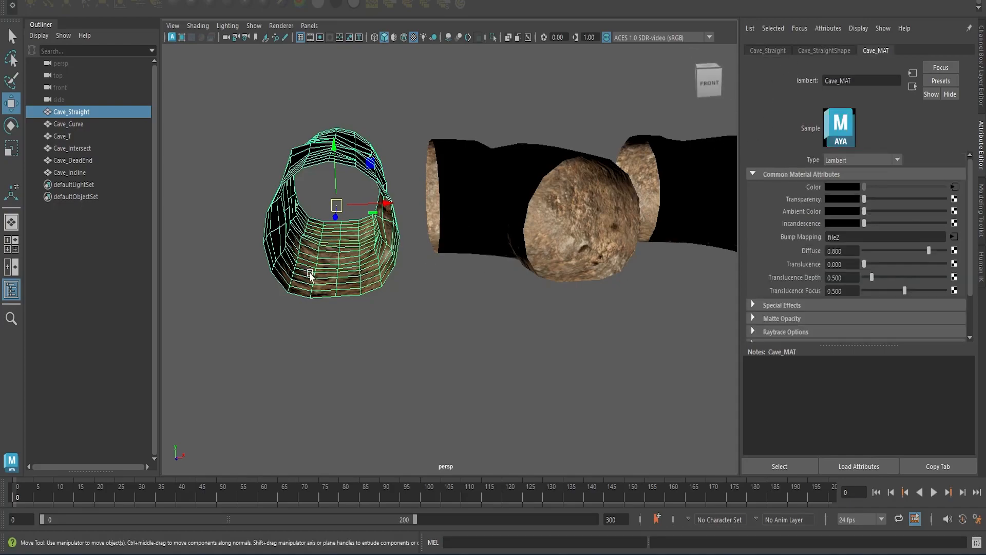
pyautogui.click(955, 188)
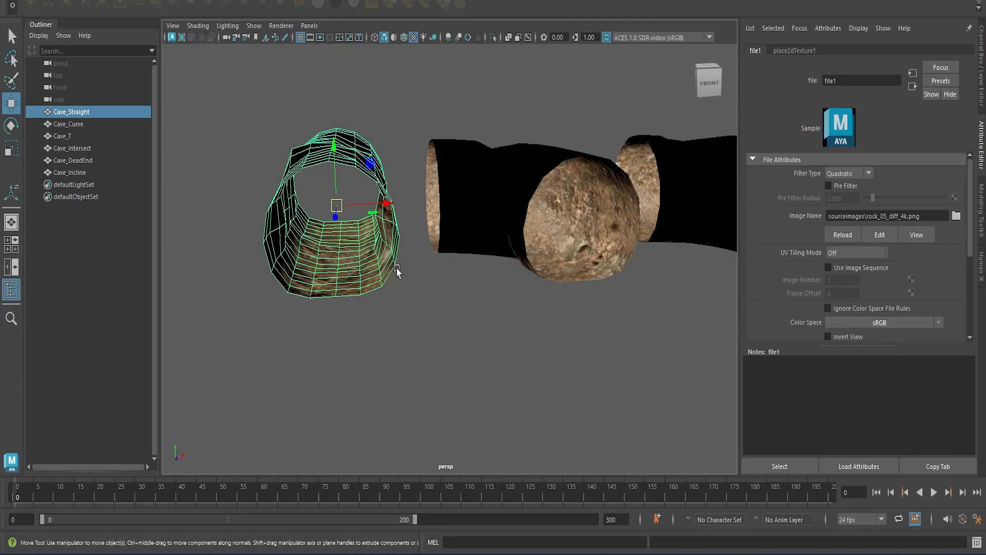
# Step: Assign a new Blinn material to the Cave_Curve piece and name it test
pyautogui.keyDown('alt'); pyautogui.moveTo(357, 265); pyautogui.dragTo(427, 266, button='middle'); pyautogui.keyUp('alt')
pyautogui.keyDown('alt'); pyautogui.moveTo(427, 266); pyautogui.dragTo(539, 267, button='right'); pyautogui.keyUp('alt')
pyautogui.keyDown('alt'); pyautogui.moveTo(481, 272); pyautogui.dragTo(515, 299, button='middle'); pyautogui.keyUp('alt')
pyautogui.keyDown('alt'); pyautogui.moveTo(463, 297); pyautogui.dragTo(454, 296); pyautogui.keyUp('alt')
pyautogui.click(594, 378)
pyautogui.scroll(-5, 594, 379)
pyautogui.keyDown('alt'); pyautogui.moveTo(563, 312); pyautogui.dragTo(374, 327, button='middle'); pyautogui.keyUp('alt')
pyautogui.keyDown('alt'); pyautogui.moveTo(375, 327); pyautogui.dragTo(394, 314); pyautogui.keyUp('alt')
pyautogui.click(467, 236)
pyautogui.moveTo(473, 207); pyautogui.dragTo(477, 519, button='right')
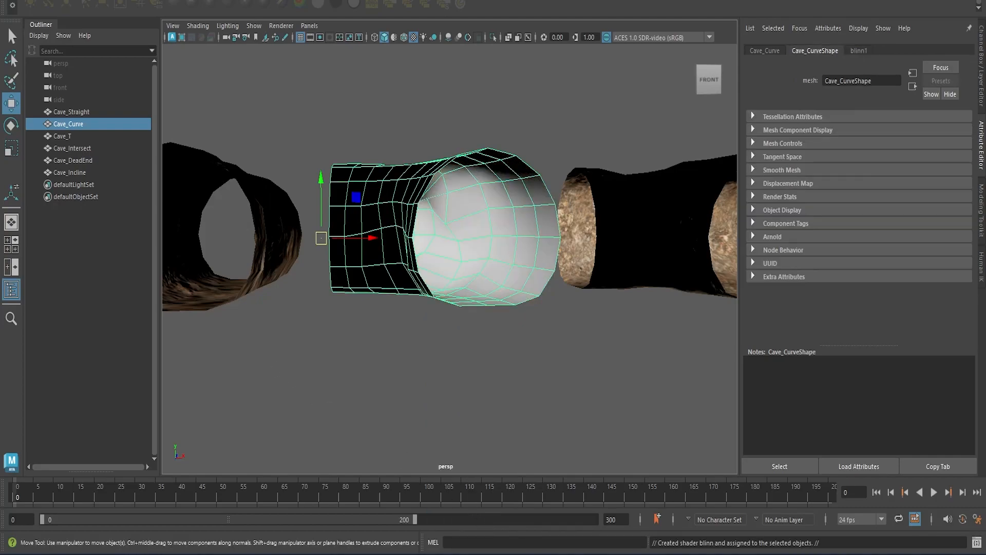
pyautogui.click(856, 81)
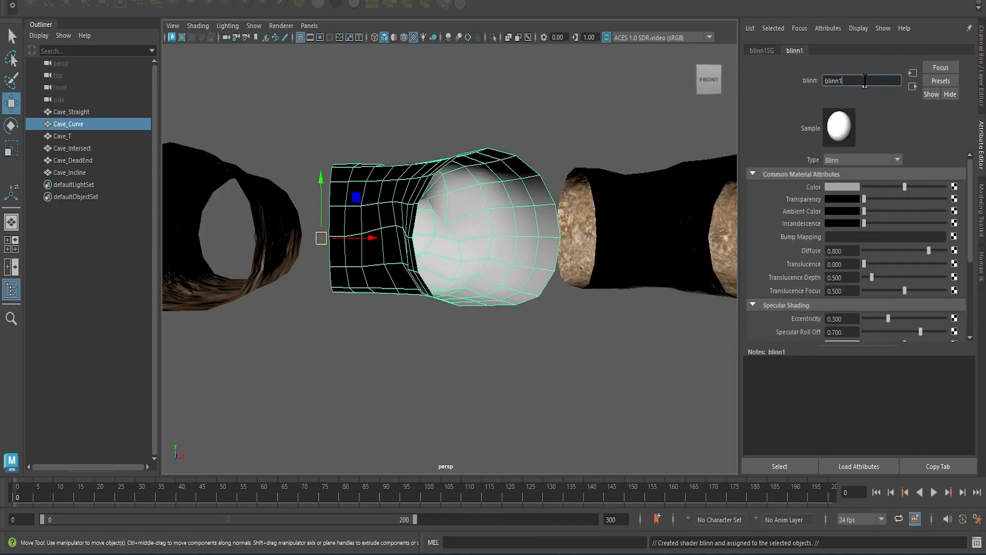
pyautogui.press('Return')
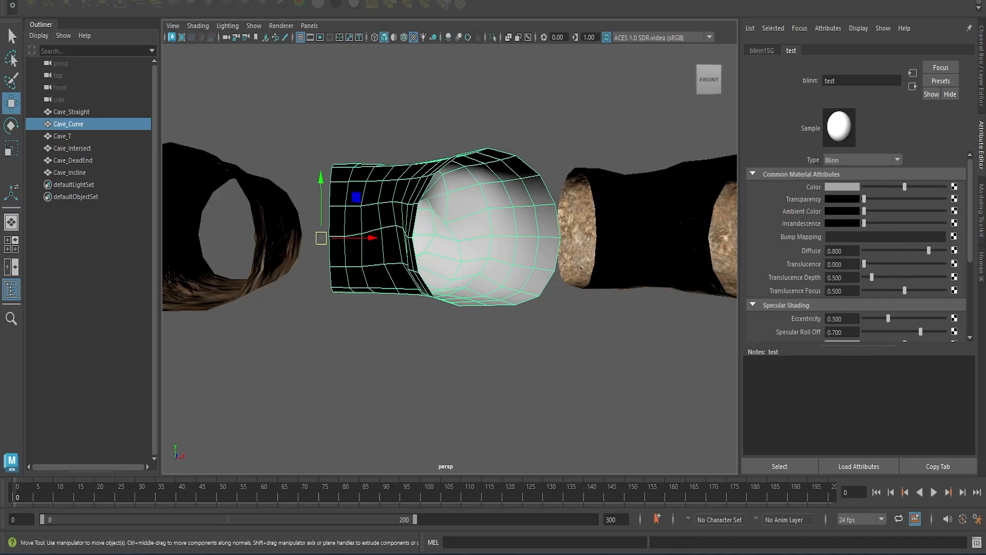
# Step: Connect a file texture to the test material's Bump Mapping, use it as Tangent Space Normals, and open its file node
pyautogui.moveTo(220, 63); pyautogui.dragTo(245, 47)
pyautogui.click(235, 141)
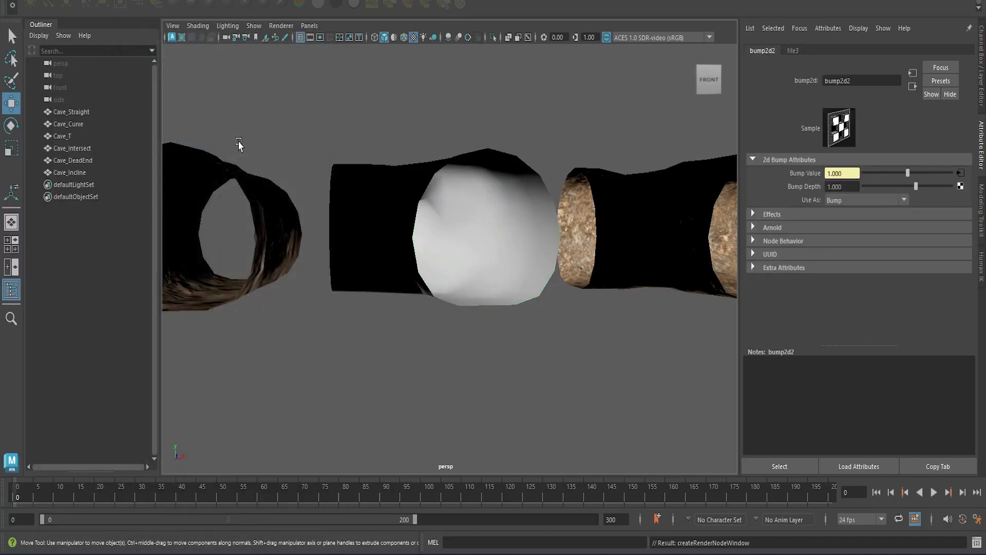
pyautogui.click(861, 205)
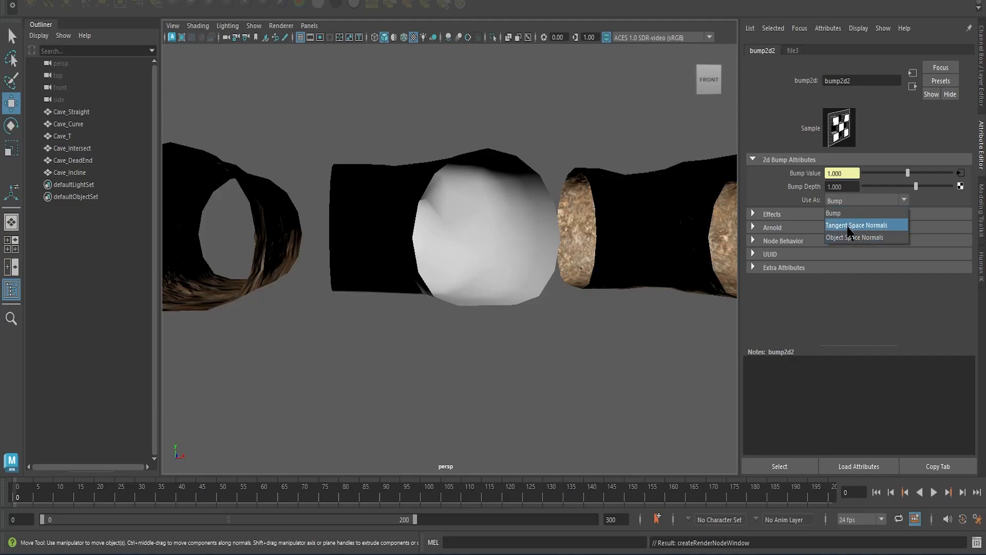
pyautogui.click(849, 229)
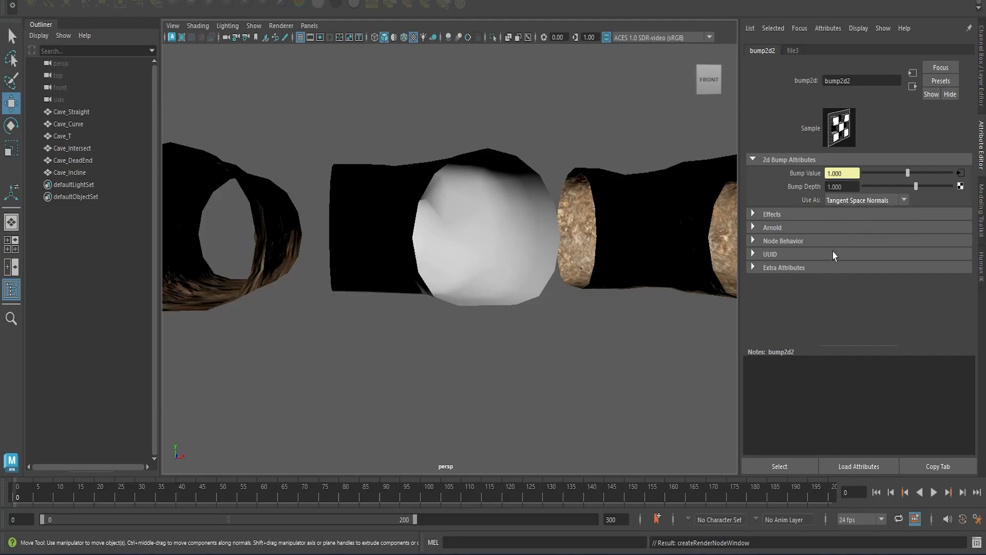
pyautogui.click(960, 174)
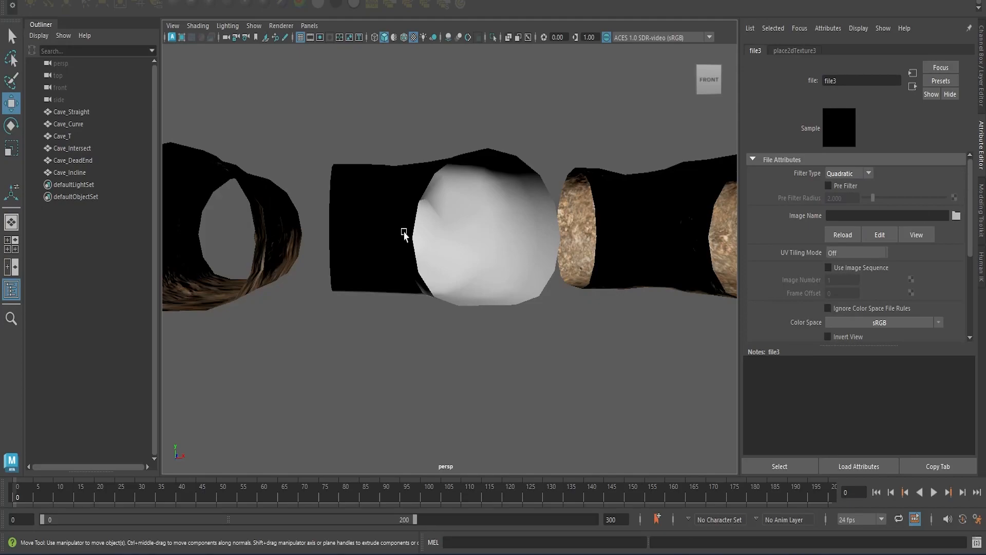
# Step: Assign the existing Cave_MAT material to Cave_Curve and show the material's attributes
pyautogui.click(464, 210)
pyautogui.rightClick(486, 203)
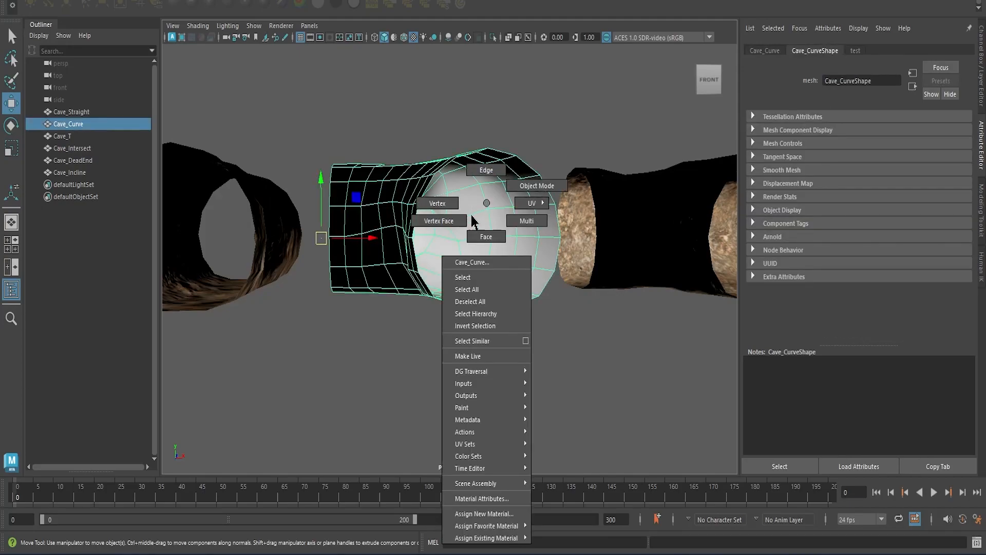
pyautogui.moveTo(500, 539)
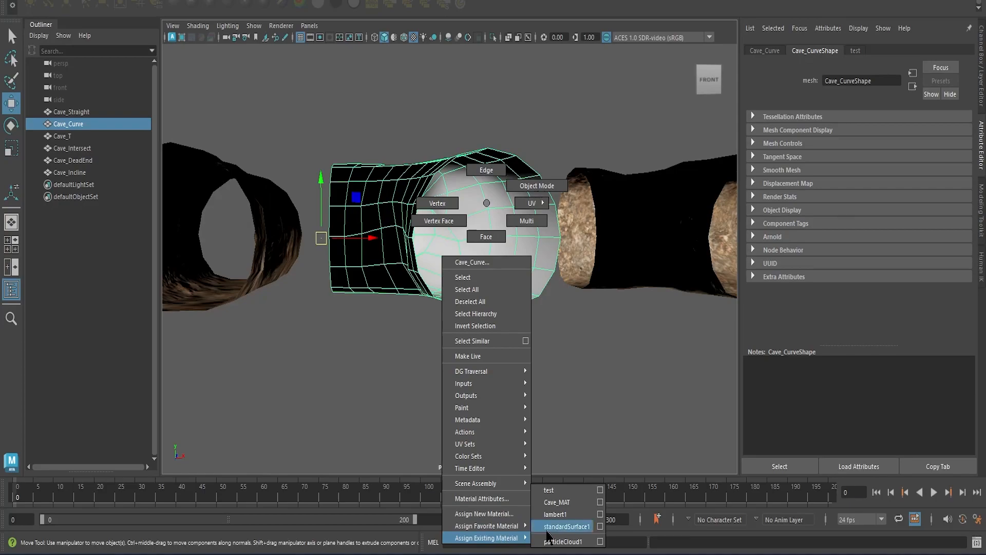
pyautogui.click(555, 503)
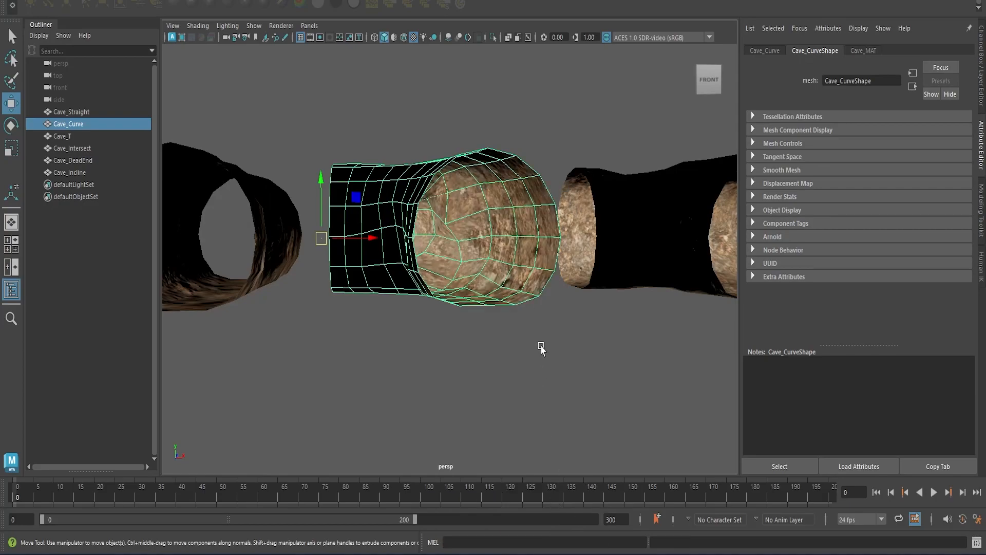
pyautogui.click(863, 51)
# Step: Deselect Cave_Curve and examine the rock texture across the row of cave pieces from several angles and distances
pyautogui.click(619, 311)
pyautogui.keyDown('alt'); pyautogui.moveTo(584, 310); pyautogui.dragTo(443, 278, button='right'); pyautogui.keyUp('alt')
pyautogui.moveTo(443, 278)
pyautogui.keyDown('alt'); pyautogui.mouseDown()
pyautogui.moveTo(568, 264)
pyautogui.moveTo(504, 258)
pyautogui.moveTo(353, 269)
pyautogui.moveTo(440, 260)
pyautogui.mouseUp(); pyautogui.keyUp('alt')
pyautogui.keyDown('alt'); pyautogui.moveTo(441, 260); pyautogui.dragTo(629, 268, button='right'); pyautogui.keyUp('alt')
pyautogui.keyDown('alt'); pyautogui.moveTo(628, 268); pyautogui.dragTo(402, 304); pyautogui.keyUp('alt')
pyautogui.keyDown('alt'); pyautogui.moveTo(403, 301); pyautogui.dragTo(496, 294, button='right'); pyautogui.keyUp('alt')
pyautogui.keyDown('alt'); pyautogui.moveTo(495, 294); pyautogui.dragTo(475, 296, button='middle'); pyautogui.keyUp('alt')
pyautogui.keyDown('alt'); pyautogui.moveTo(475, 298); pyautogui.dragTo(437, 297); pyautogui.keyUp('alt')
pyautogui.keyDown('alt'); pyautogui.moveTo(437, 296); pyautogui.dragTo(678, 293, button='right'); pyautogui.keyUp('alt')
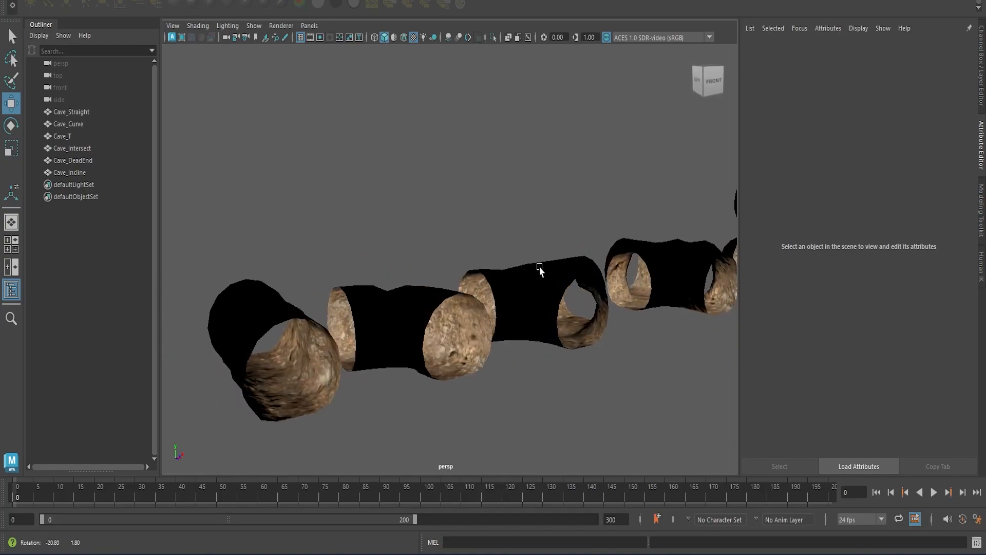